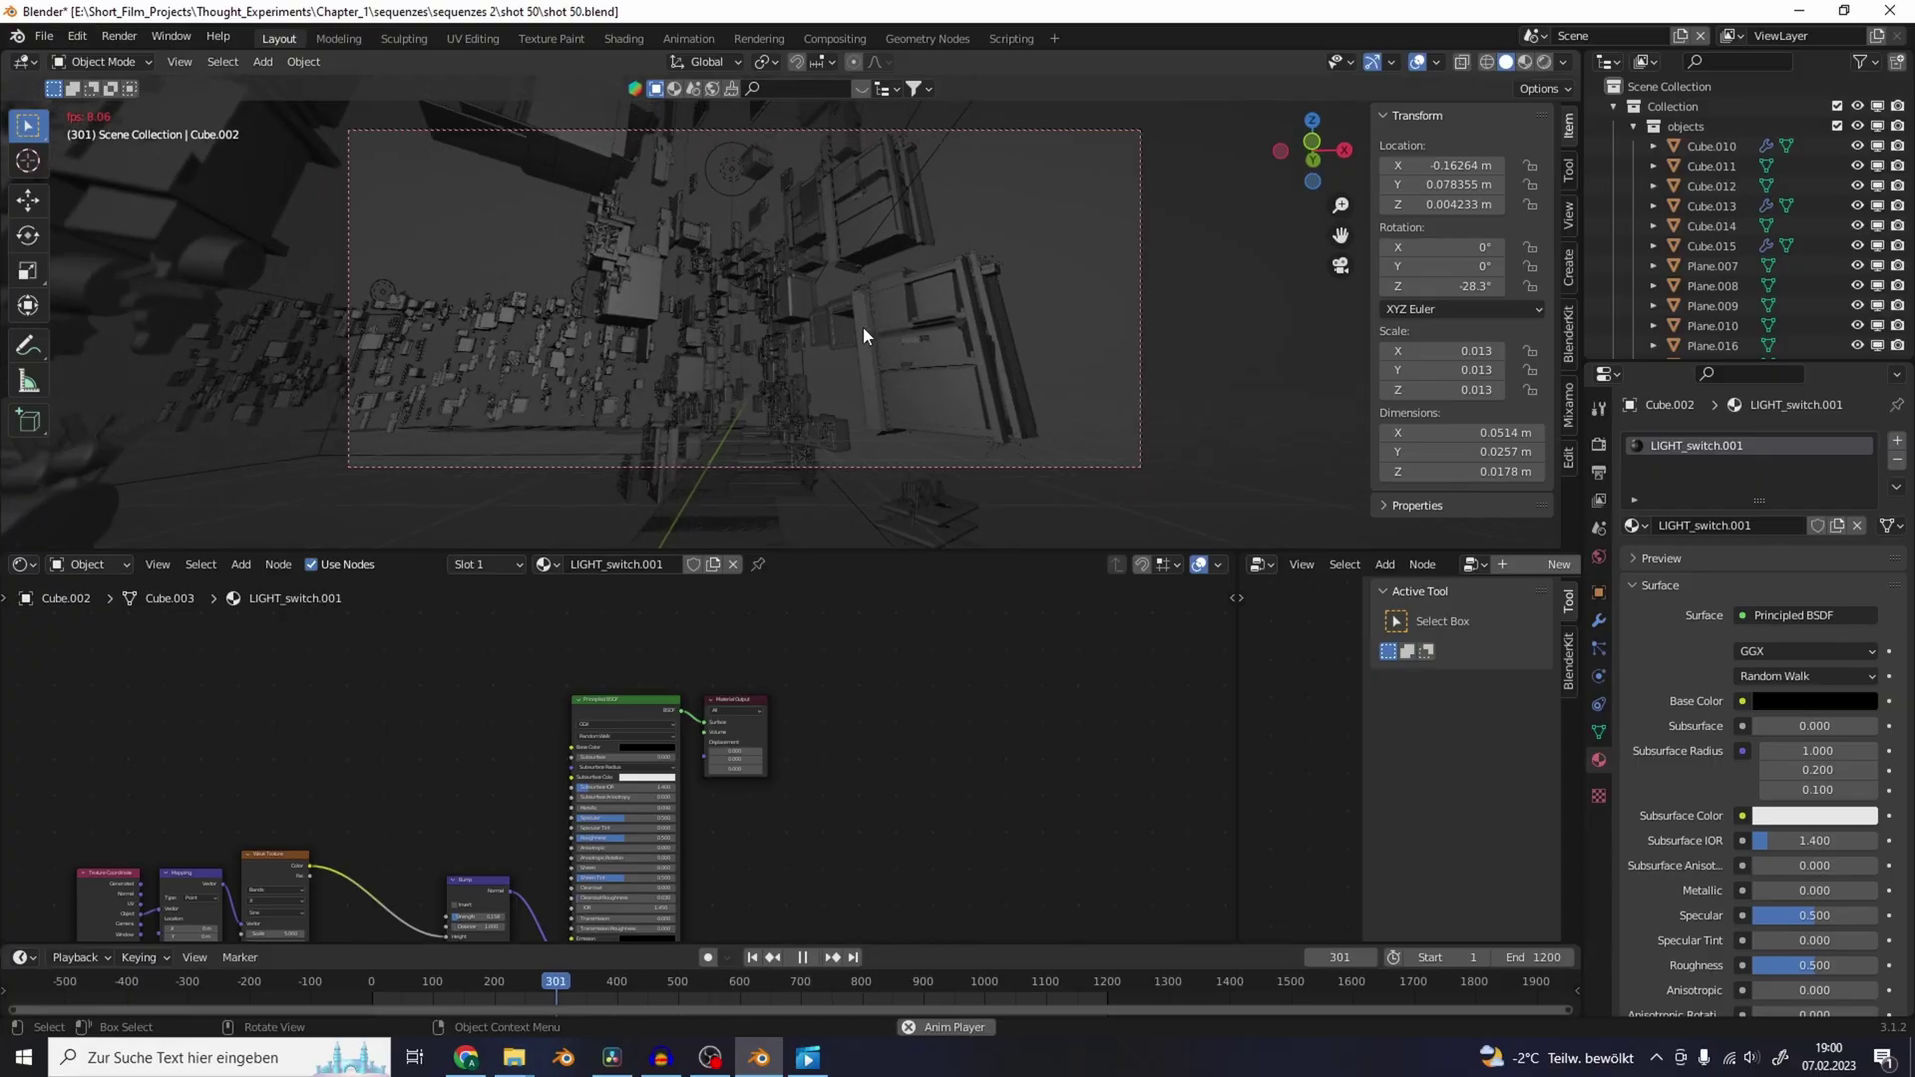
- Stop the animation playback and leave the camera view to examine the floating objects and the whole scene from outside
{"action": "key", "text": "space"}
{"action": "left_click_drag", "start_coordinate": [864, 326], "coordinate": [823, 373]}
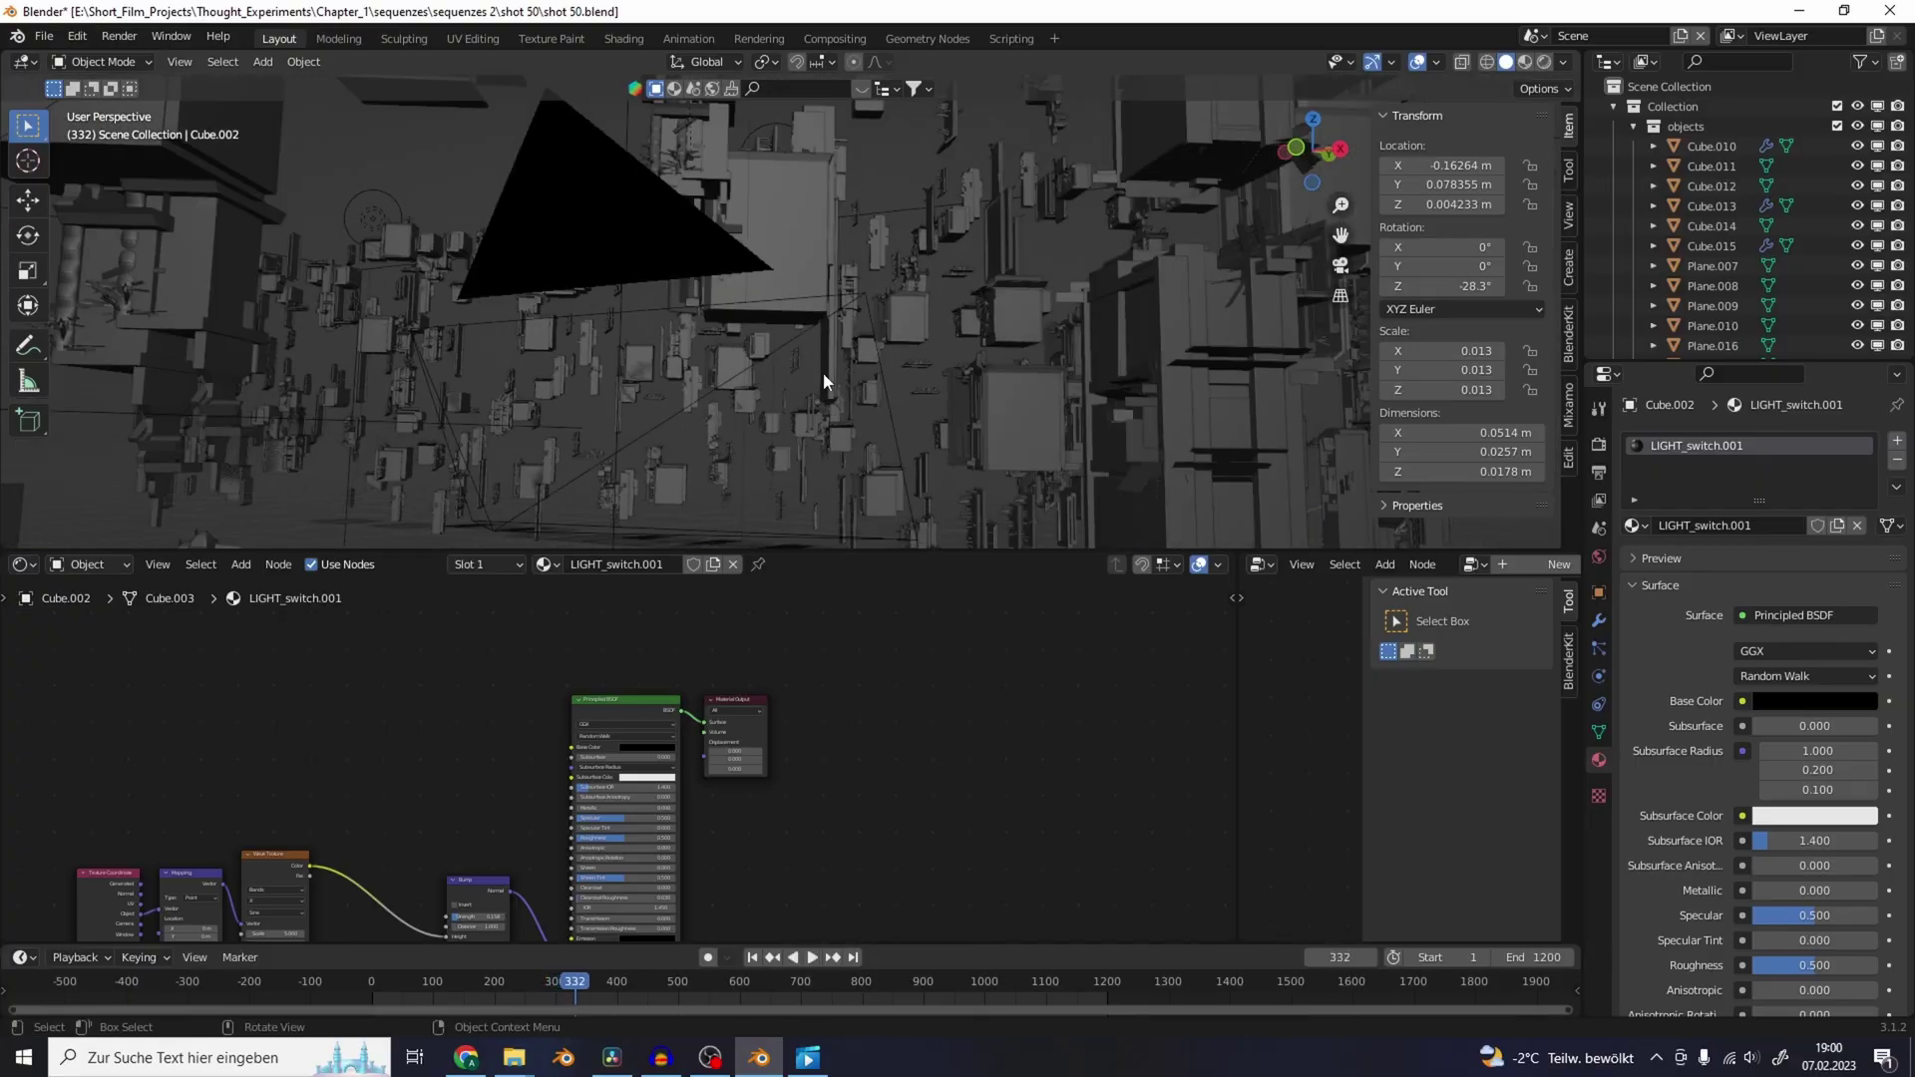
{"action": "scroll", "coordinate": [823, 373], "scroll_direction": "down", "scroll_amount": 3}
{"action": "left_click_drag", "start_coordinate": [898, 302], "coordinate": [806, 364]}
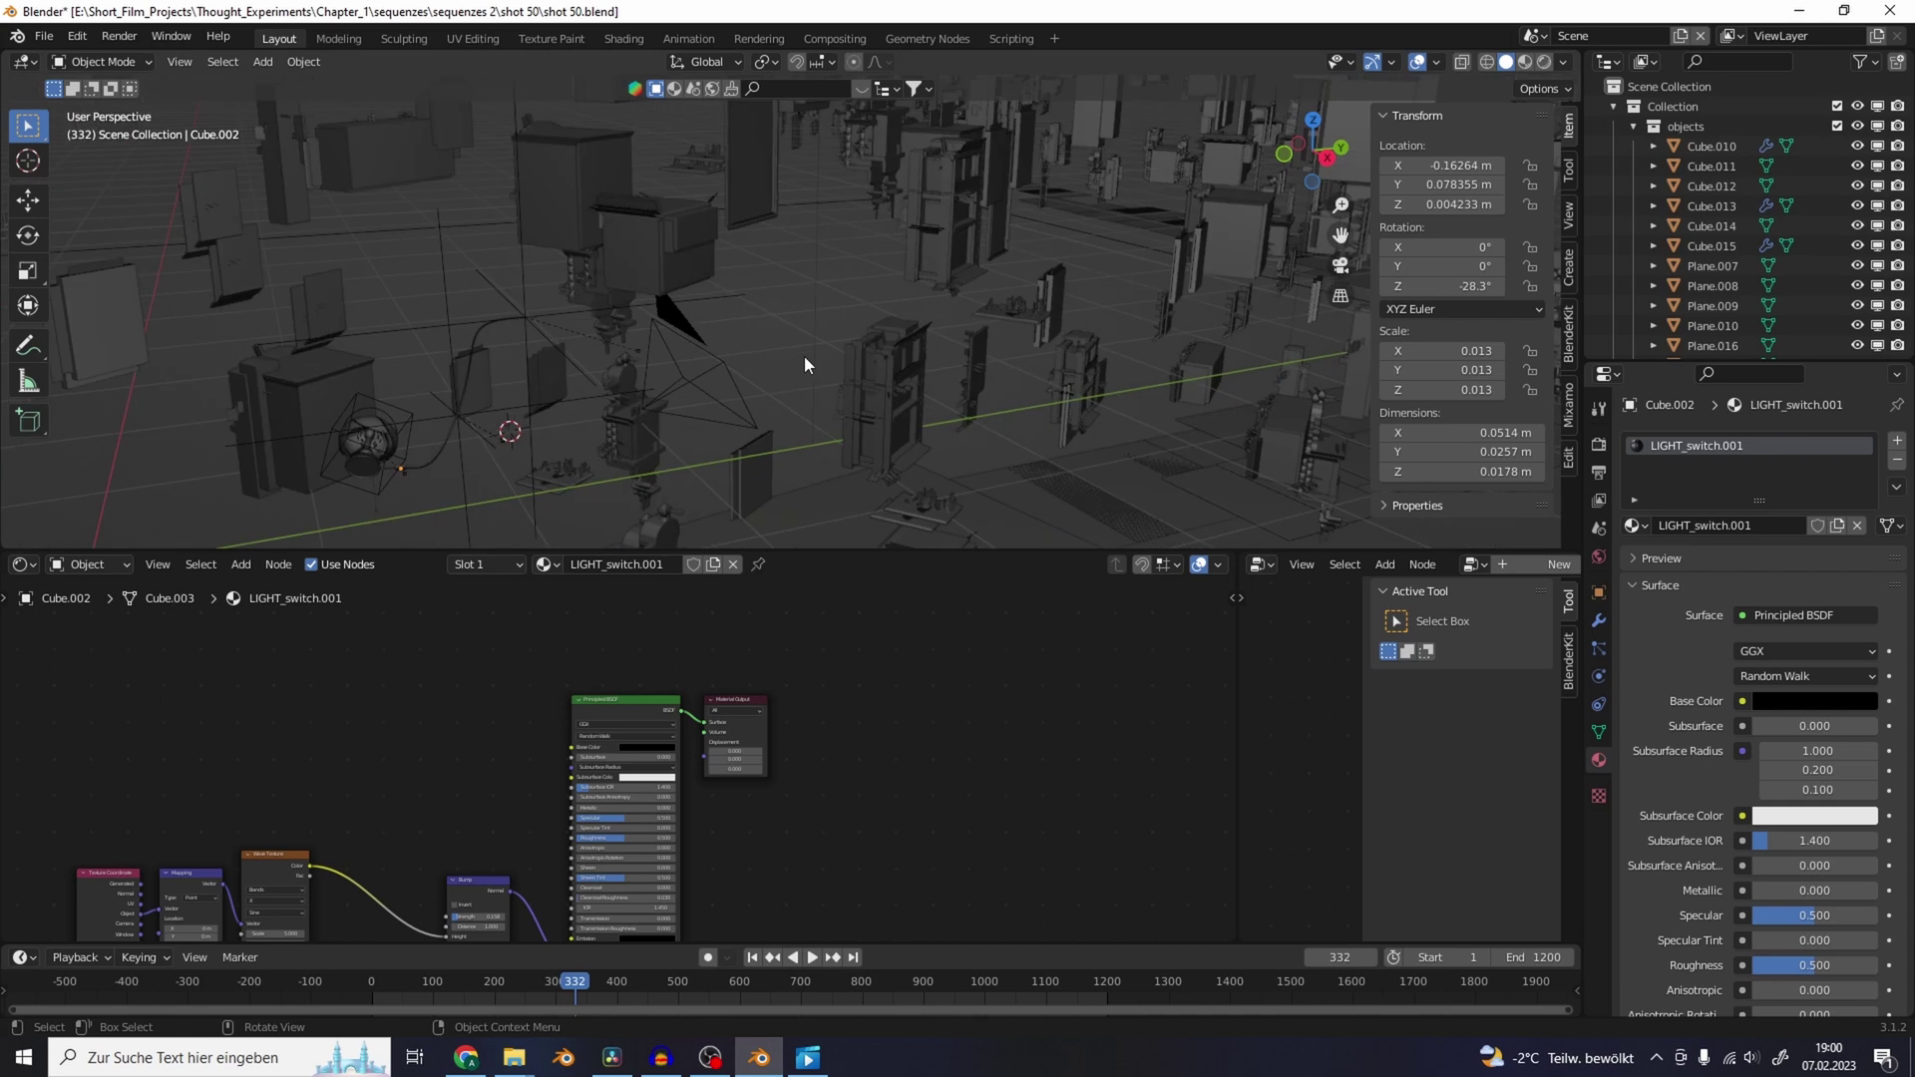
{"action": "left_click_drag", "start_coordinate": [643, 369], "coordinate": [889, 353]}
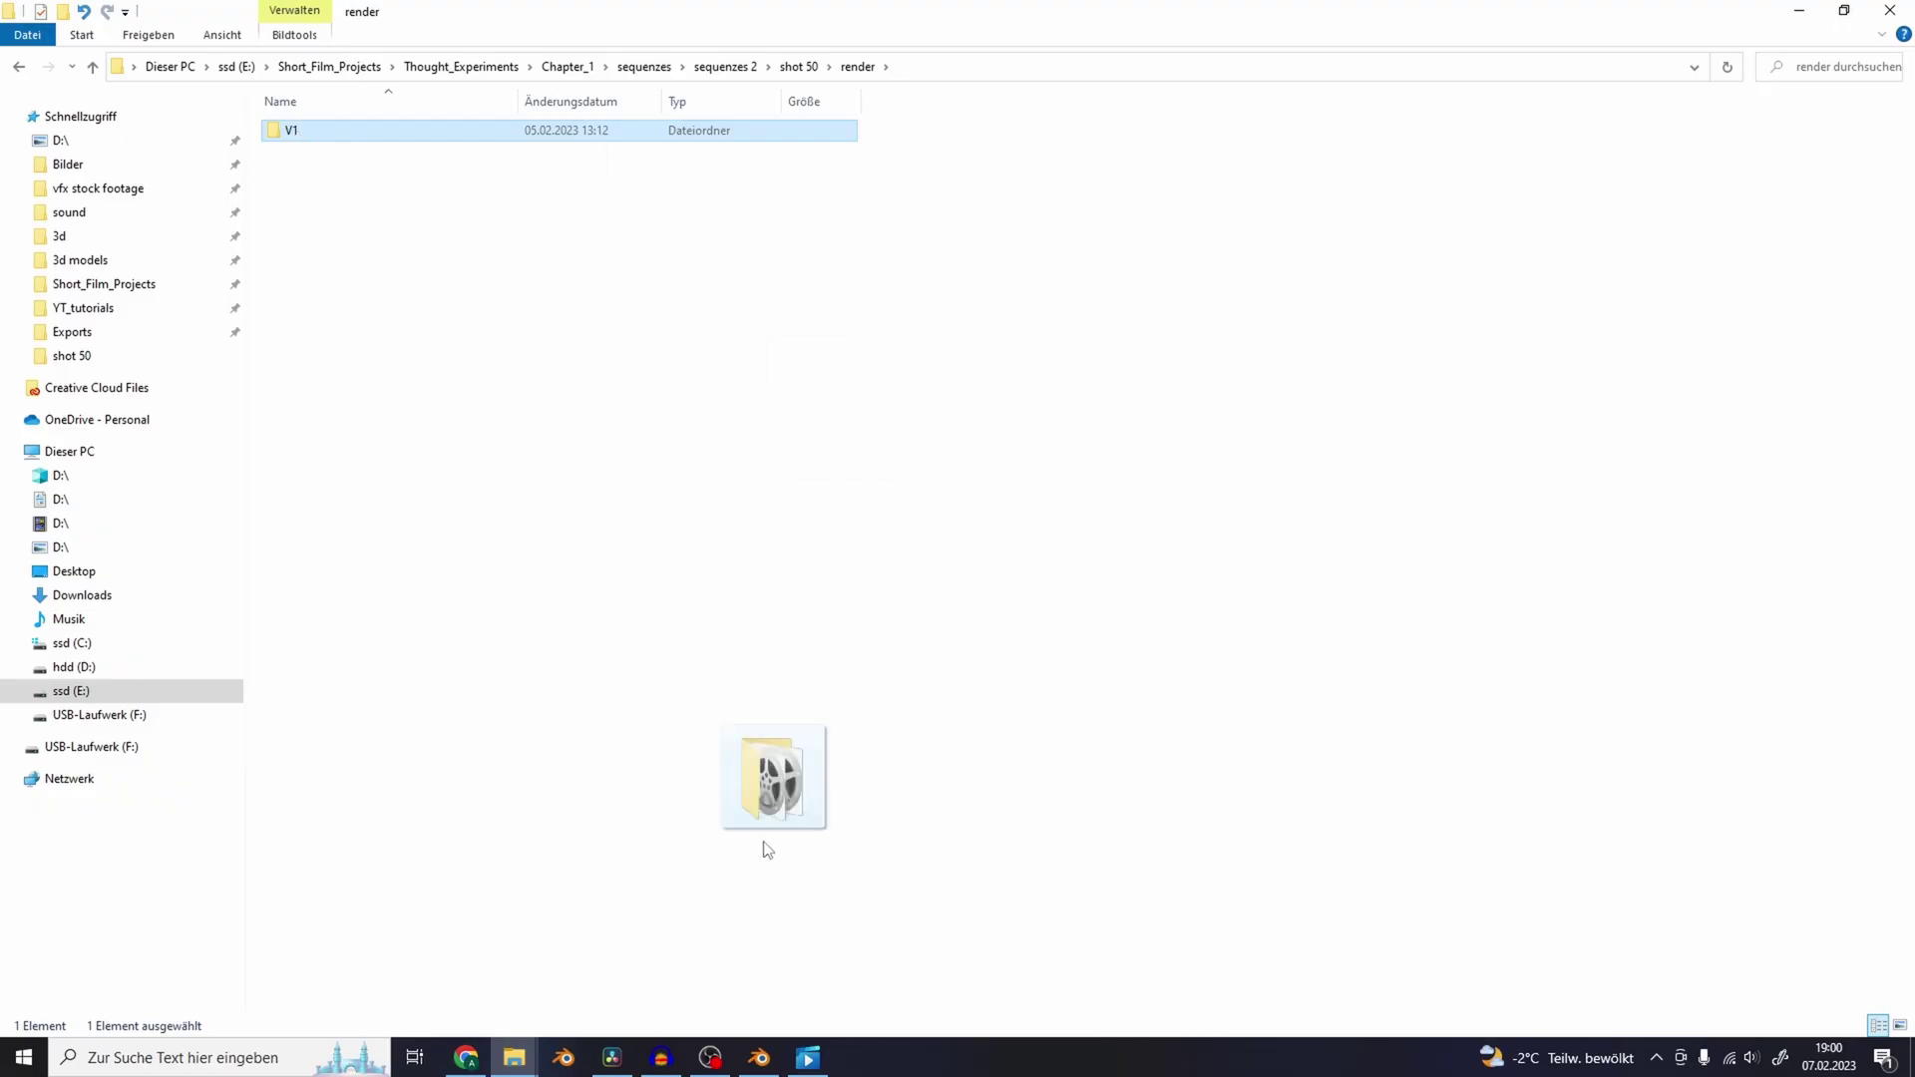
- Bring the rendered EXR sequence into DaVinci Resolve and apply the linear_EXR_to_rec709 LUT to the MediaOut1 viewer
{"action": "left_click_drag", "start_coordinate": [767, 850], "coordinate": [682, 795]}
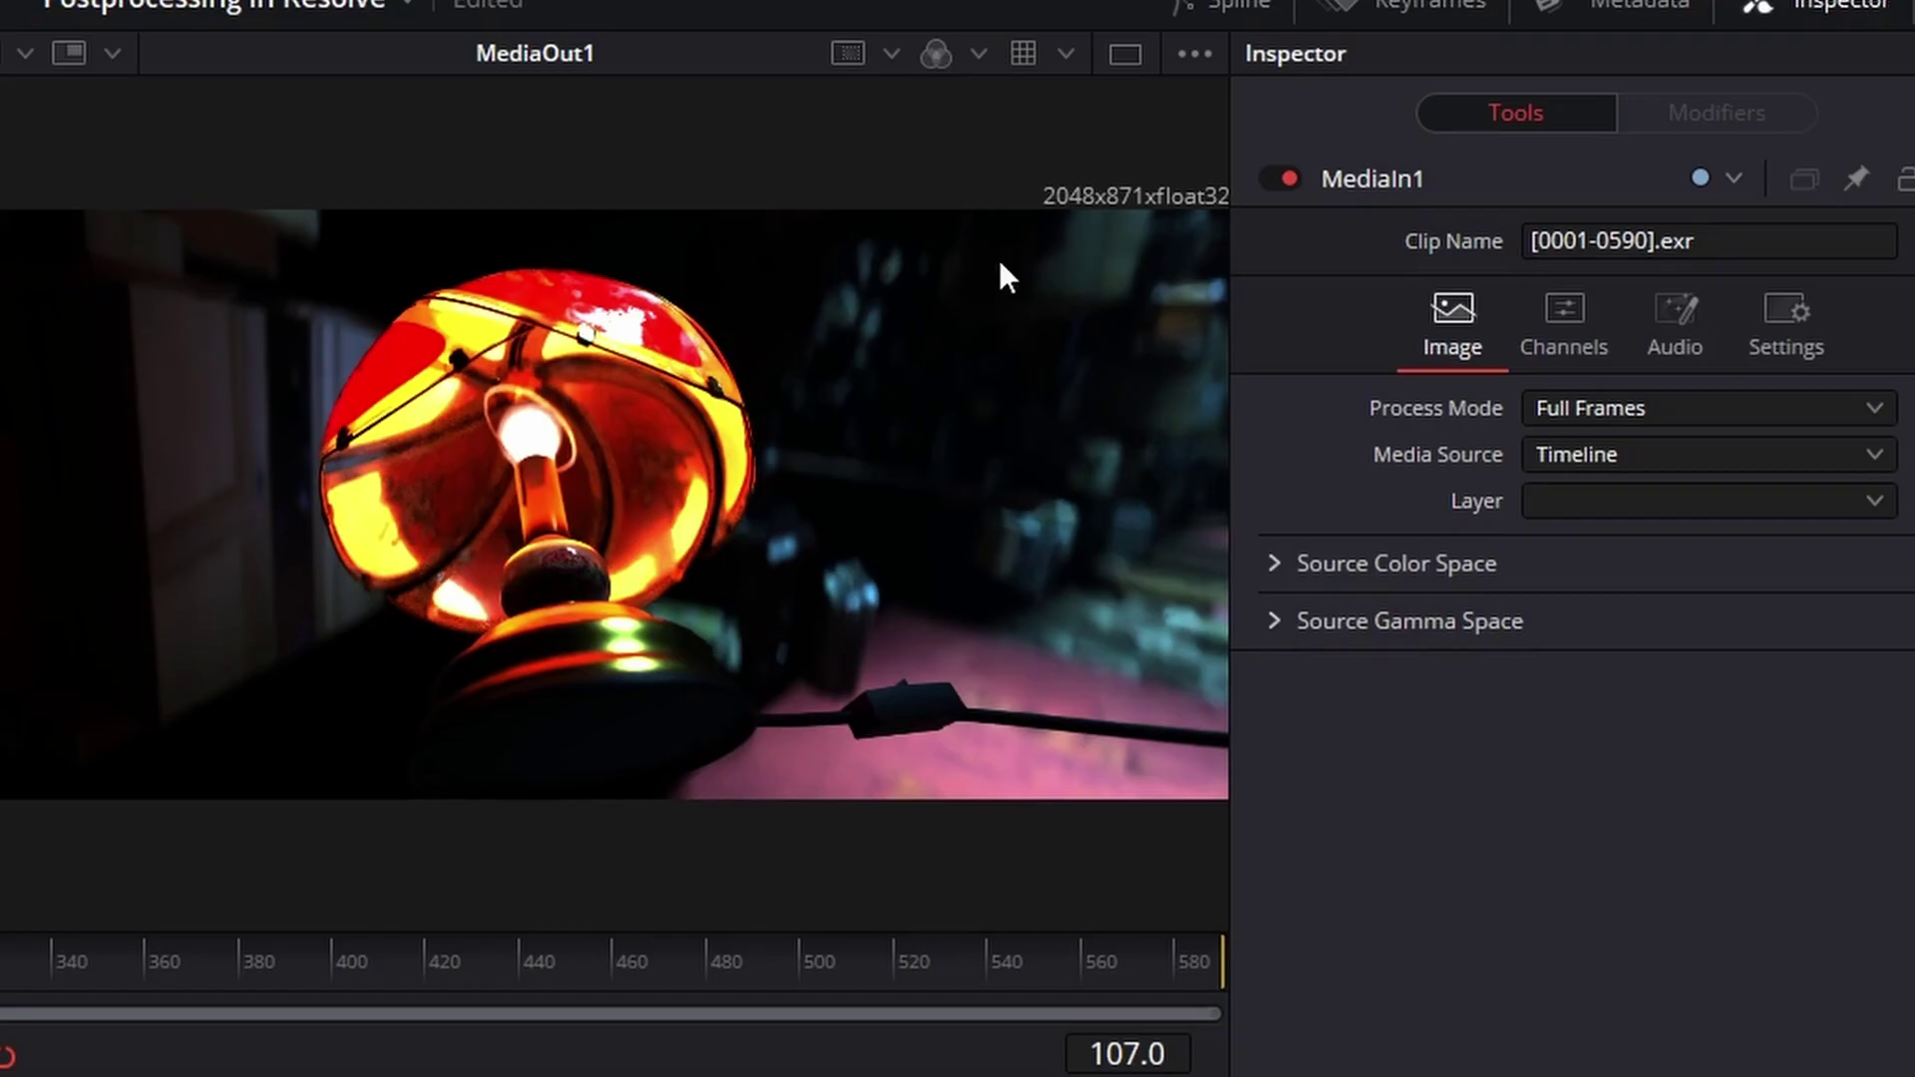
{"action": "left_click", "coordinate": [1065, 54]}
{"action": "mouse_move", "coordinate": [1119, 634]}
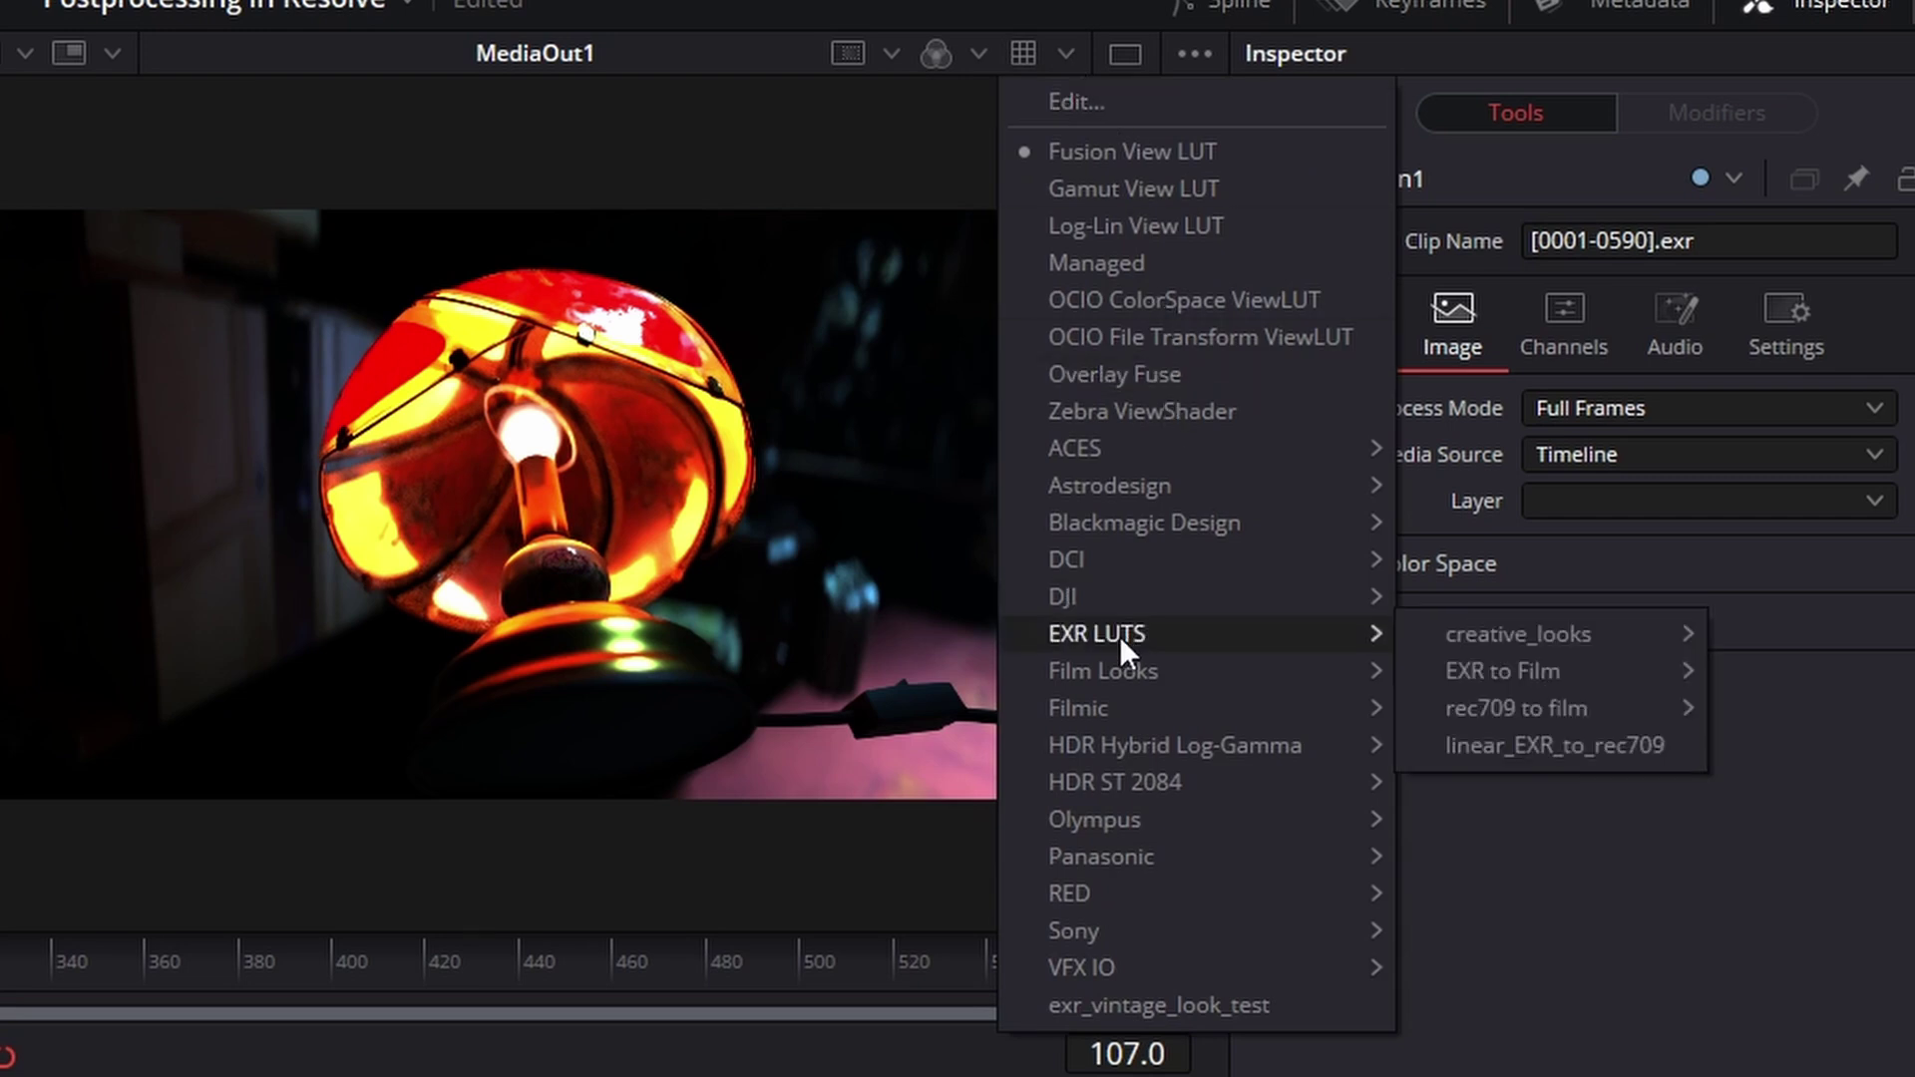
{"action": "left_click", "coordinate": [1475, 748]}
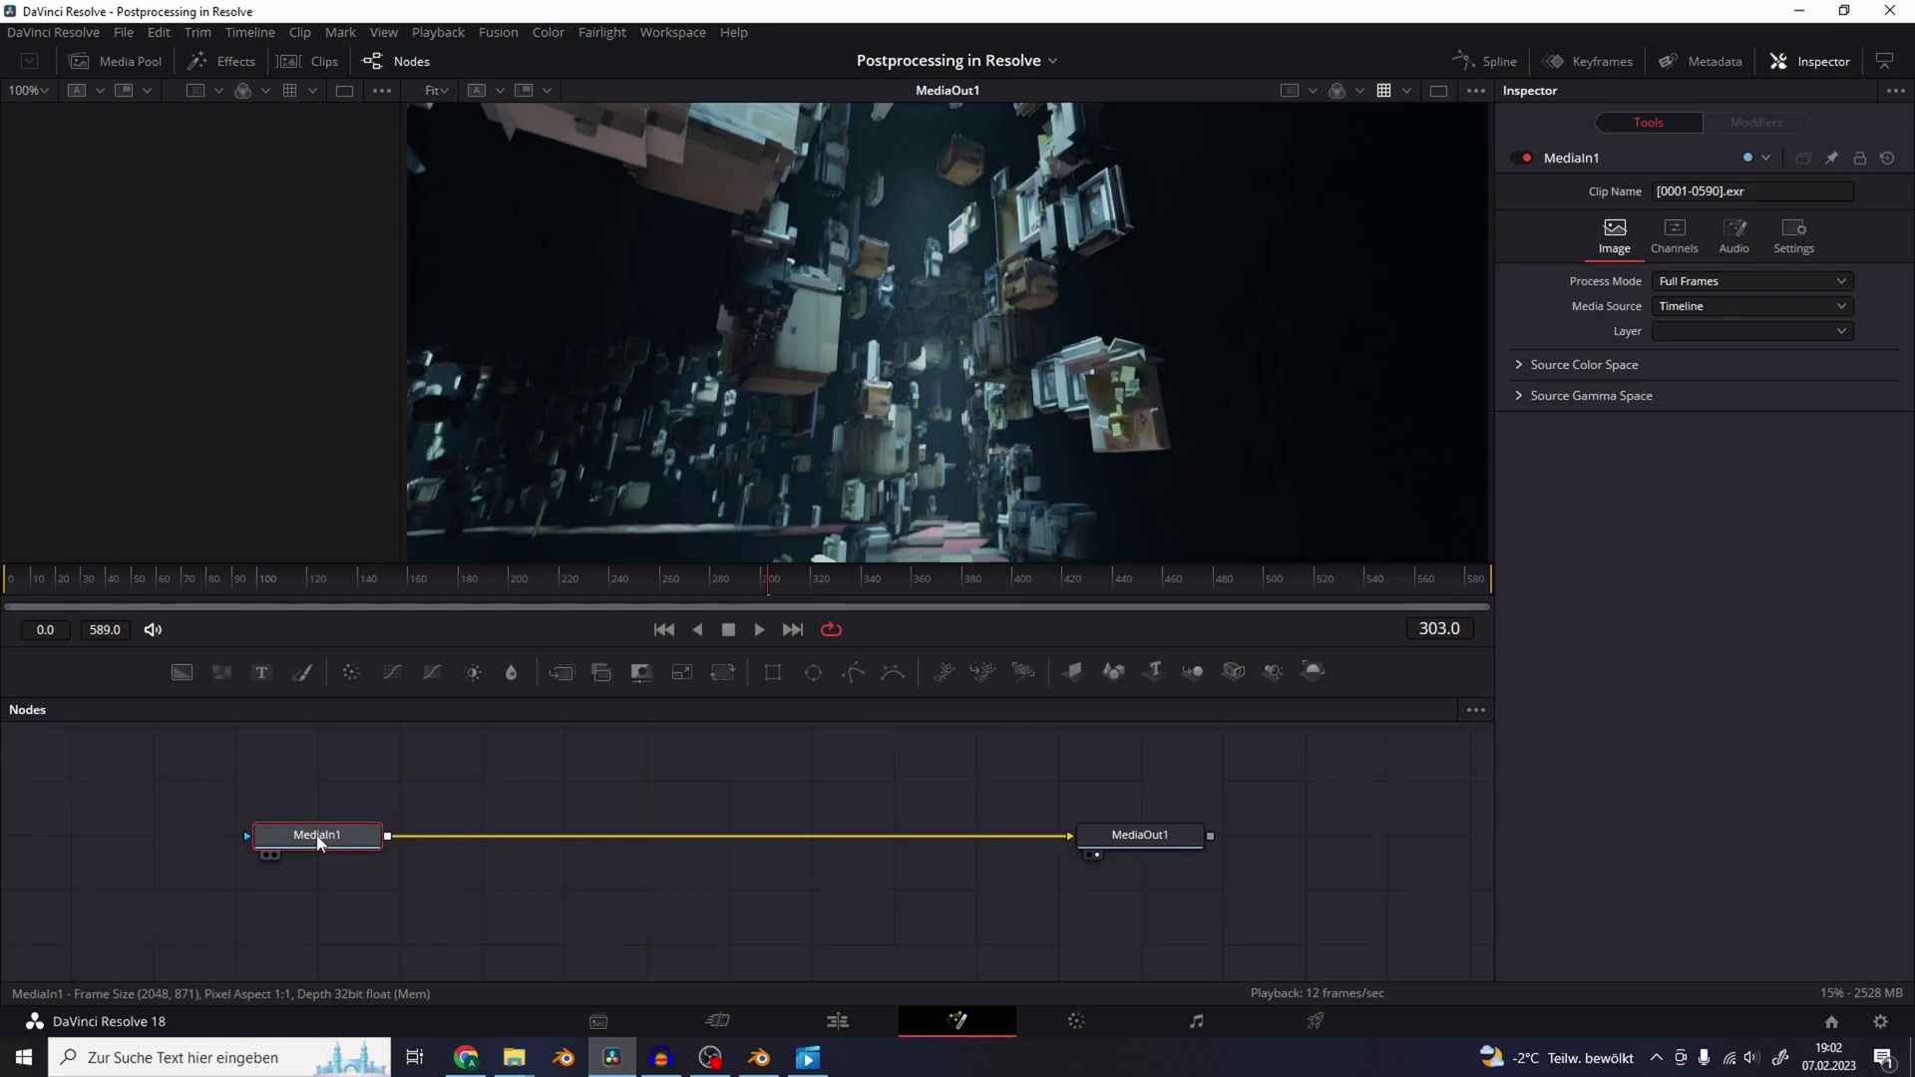
- Add a Rays effect after MediaIn1 and move its centre far above the frame, to Y about 4.86
{"action": "key", "text": "shift+space"}
{"action": "type", "text": "rays"}
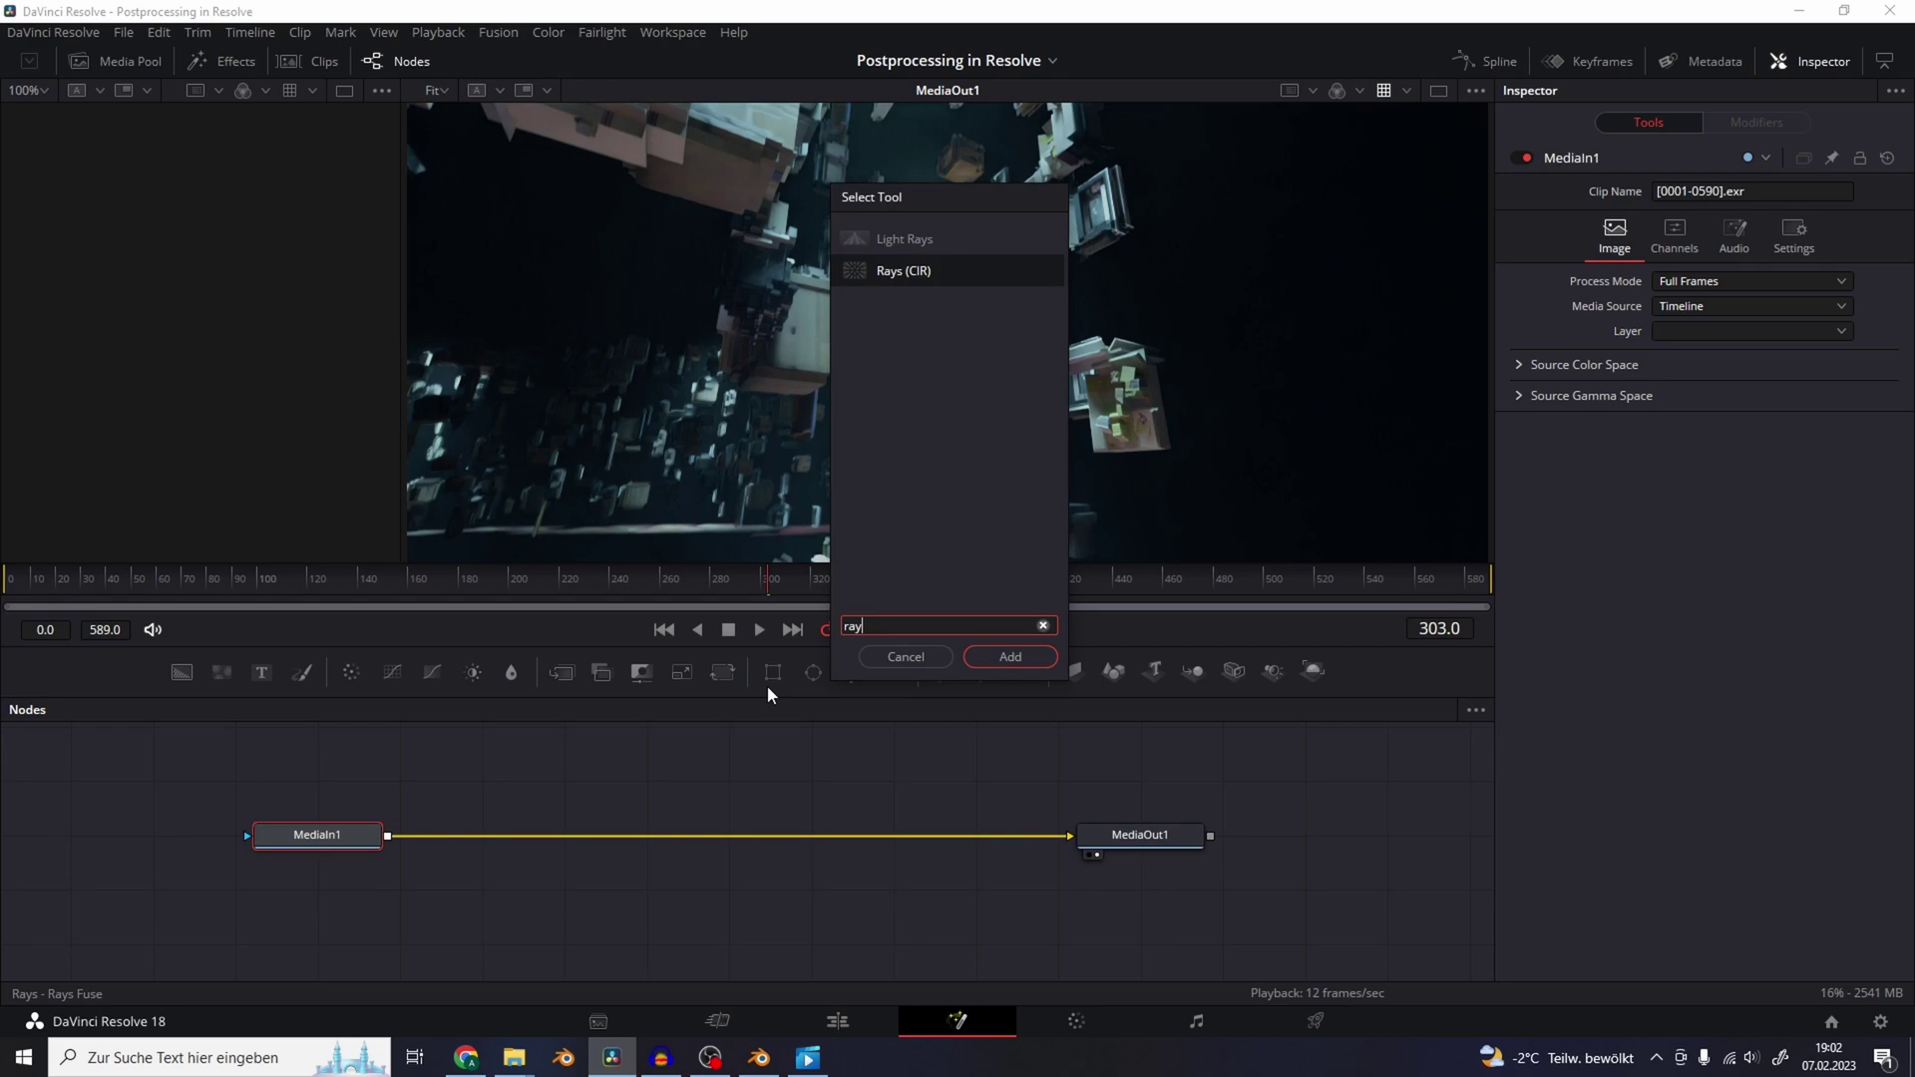
{"action": "left_click", "coordinate": [1010, 656]}
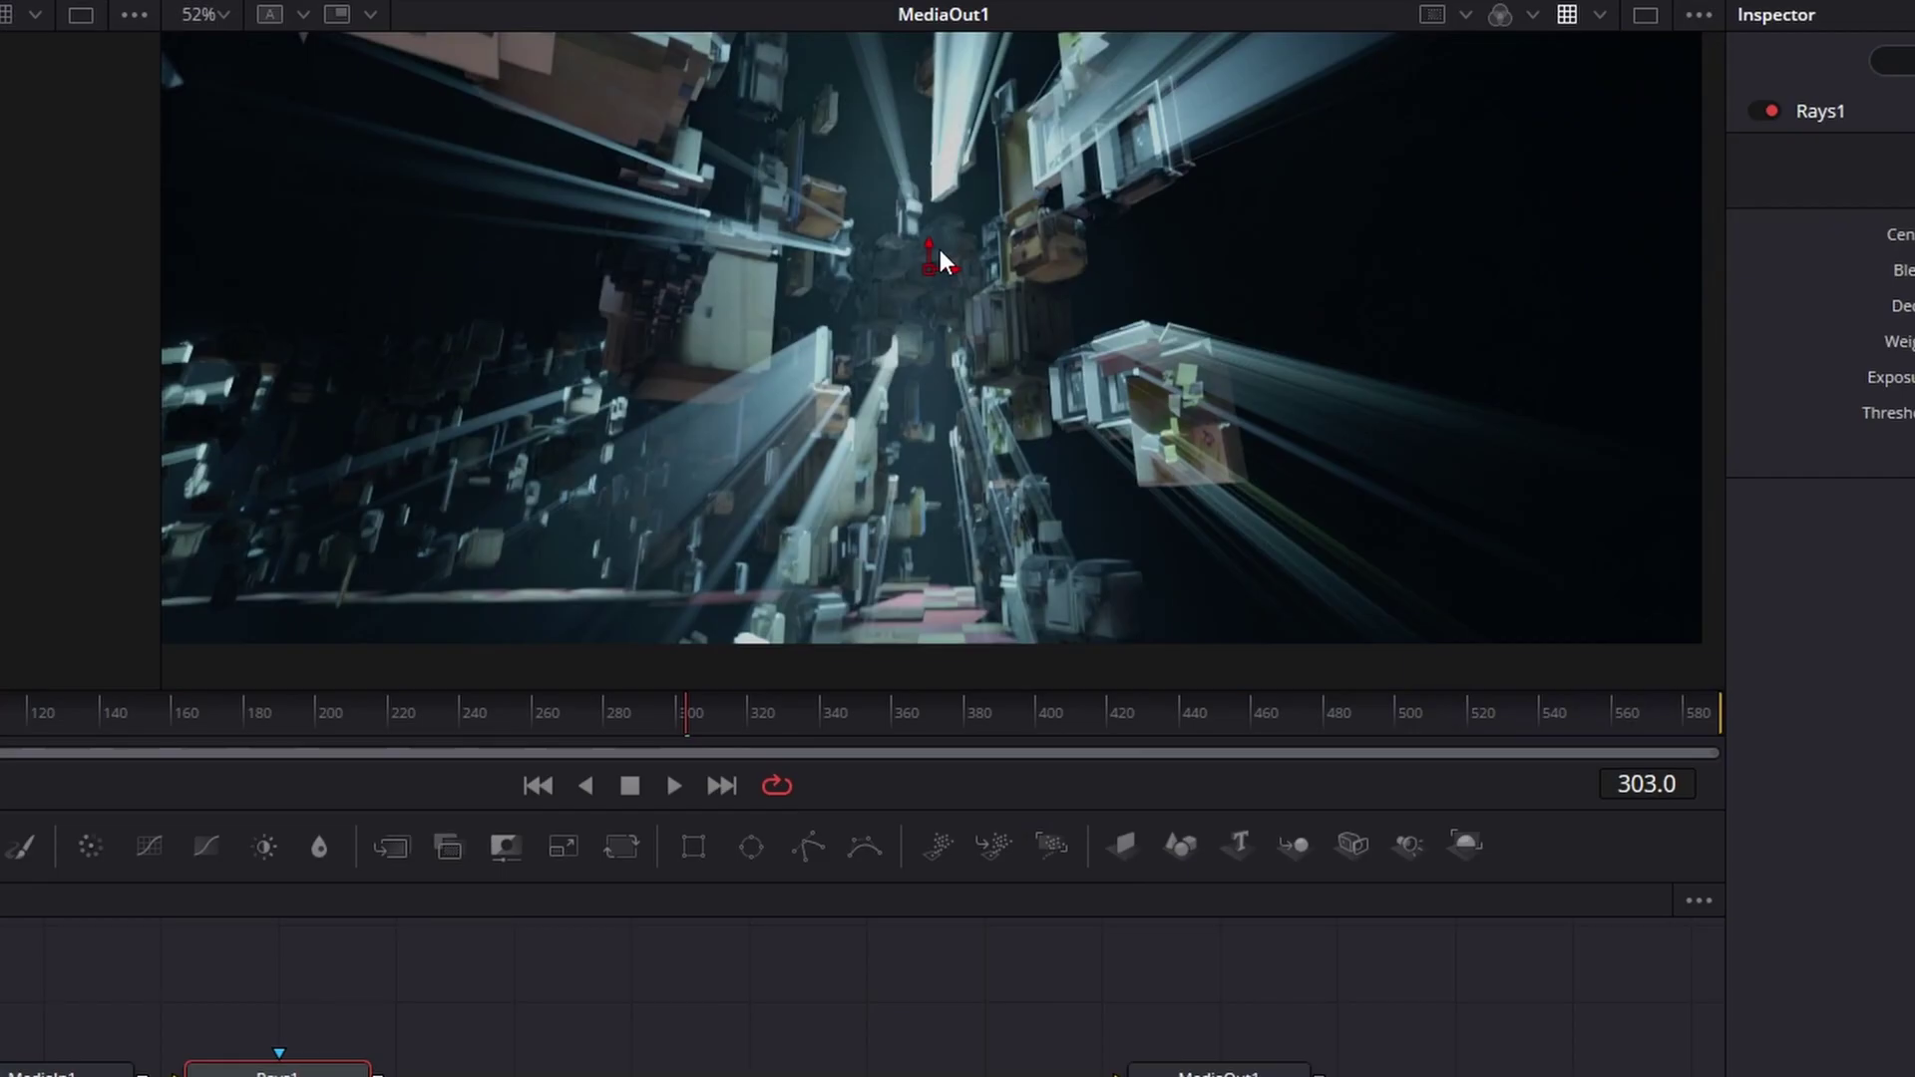
{"action": "scroll", "coordinate": [940, 250], "scroll_direction": "down", "scroll_amount": 3}
{"action": "left_click_drag", "start_coordinate": [939, 250], "coordinate": [935, 348]}
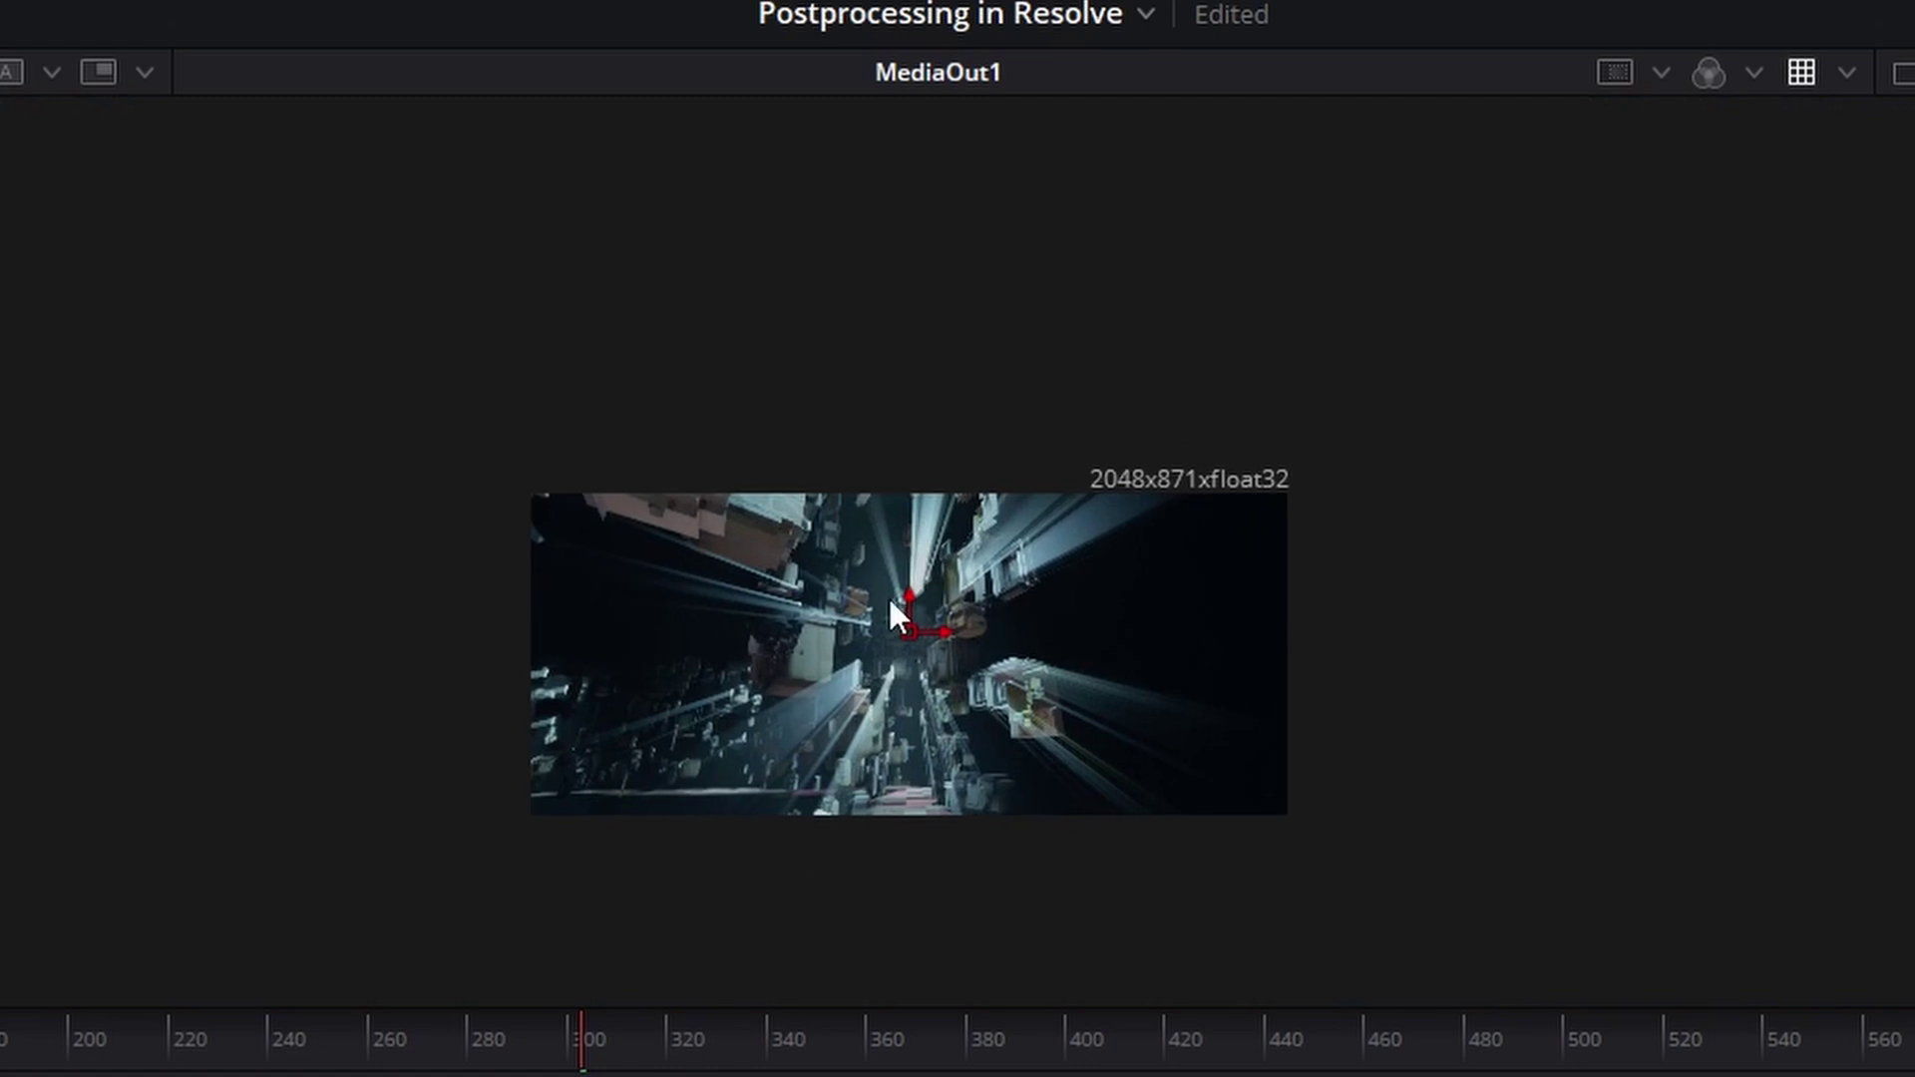
{"action": "left_click_drag", "start_coordinate": [908, 601], "coordinate": [1001, 267]}
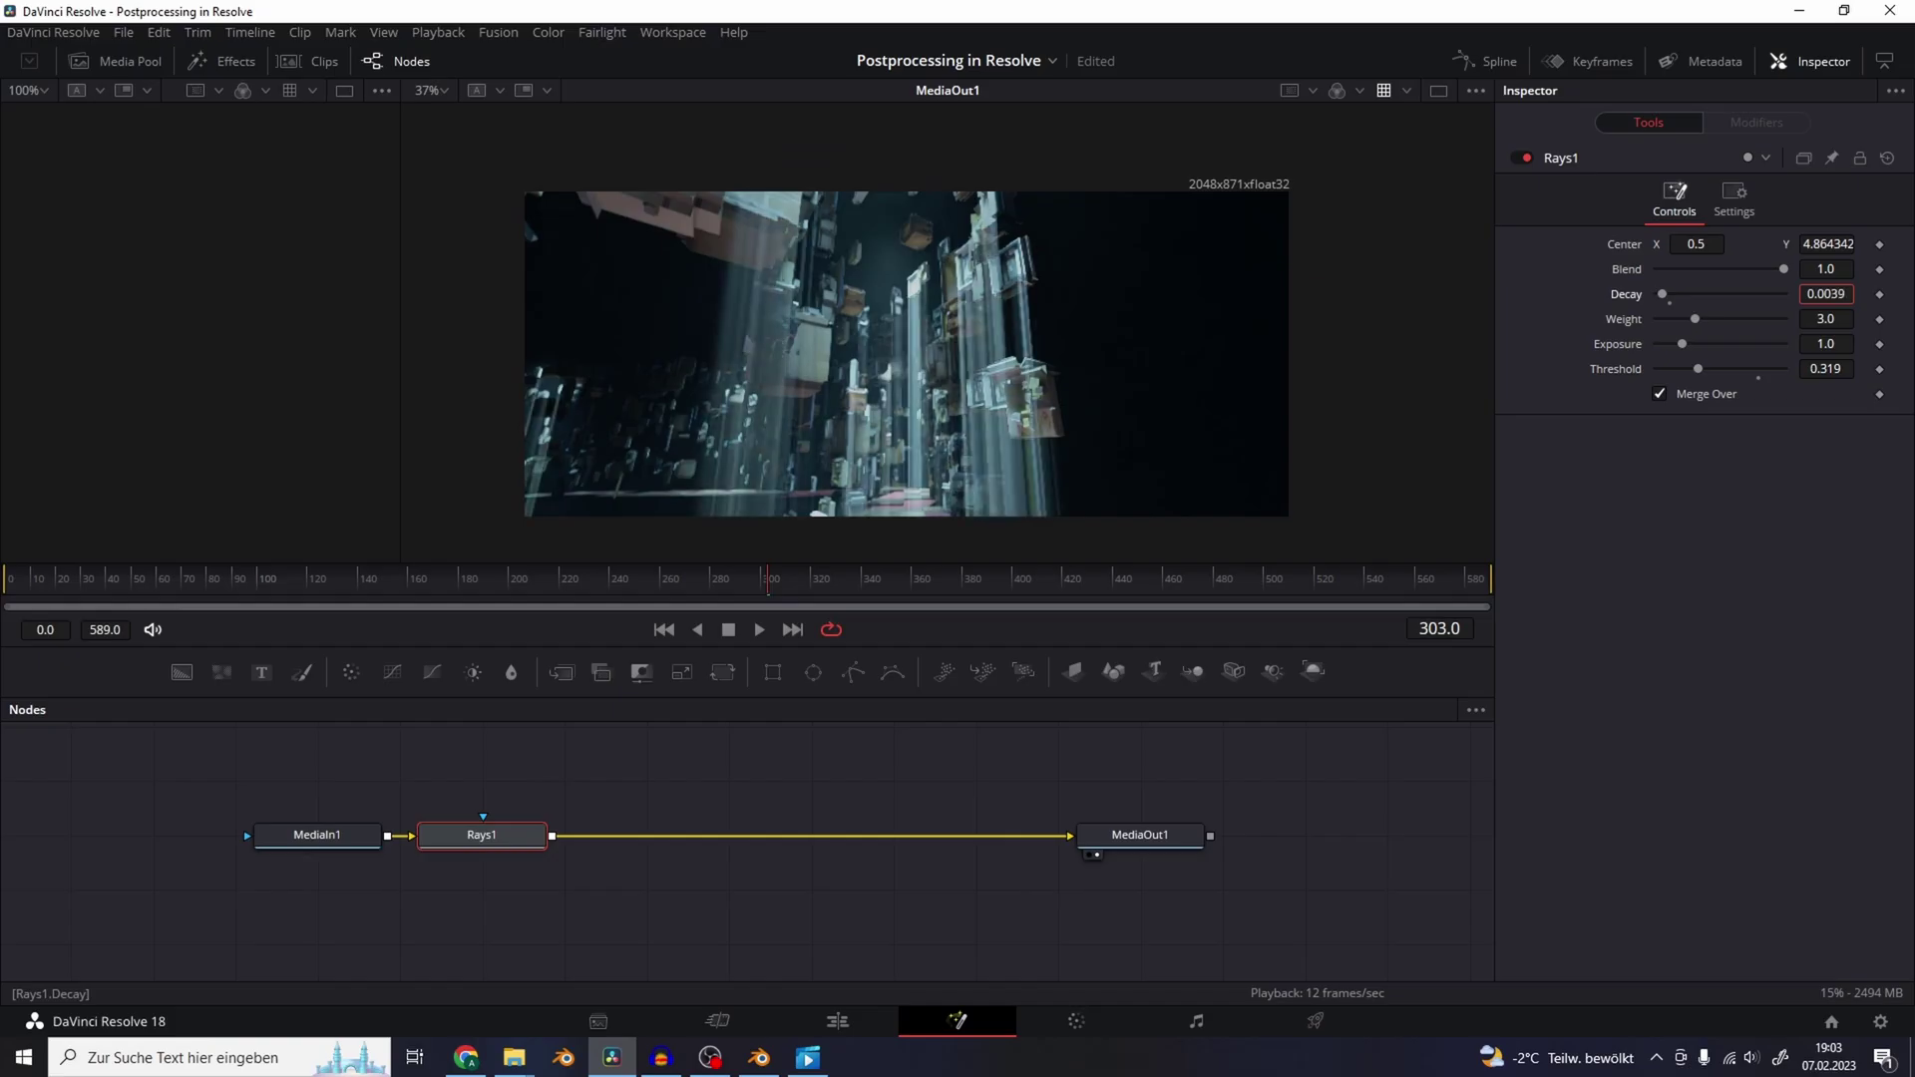
- Set the Rays decay to 0.0052 and its weight to 0.36
{"action": "mouse_move", "coordinate": [1690, 293]}
{"action": "left_mouse_down"}
{"action": "mouse_move", "coordinate": [1718, 293]}
{"action": "mouse_move", "coordinate": [1661, 293]}
{"action": "left_mouse_up"}
{"action": "left_click_drag", "start_coordinate": [1838, 325], "coordinate": [1492, 299]}
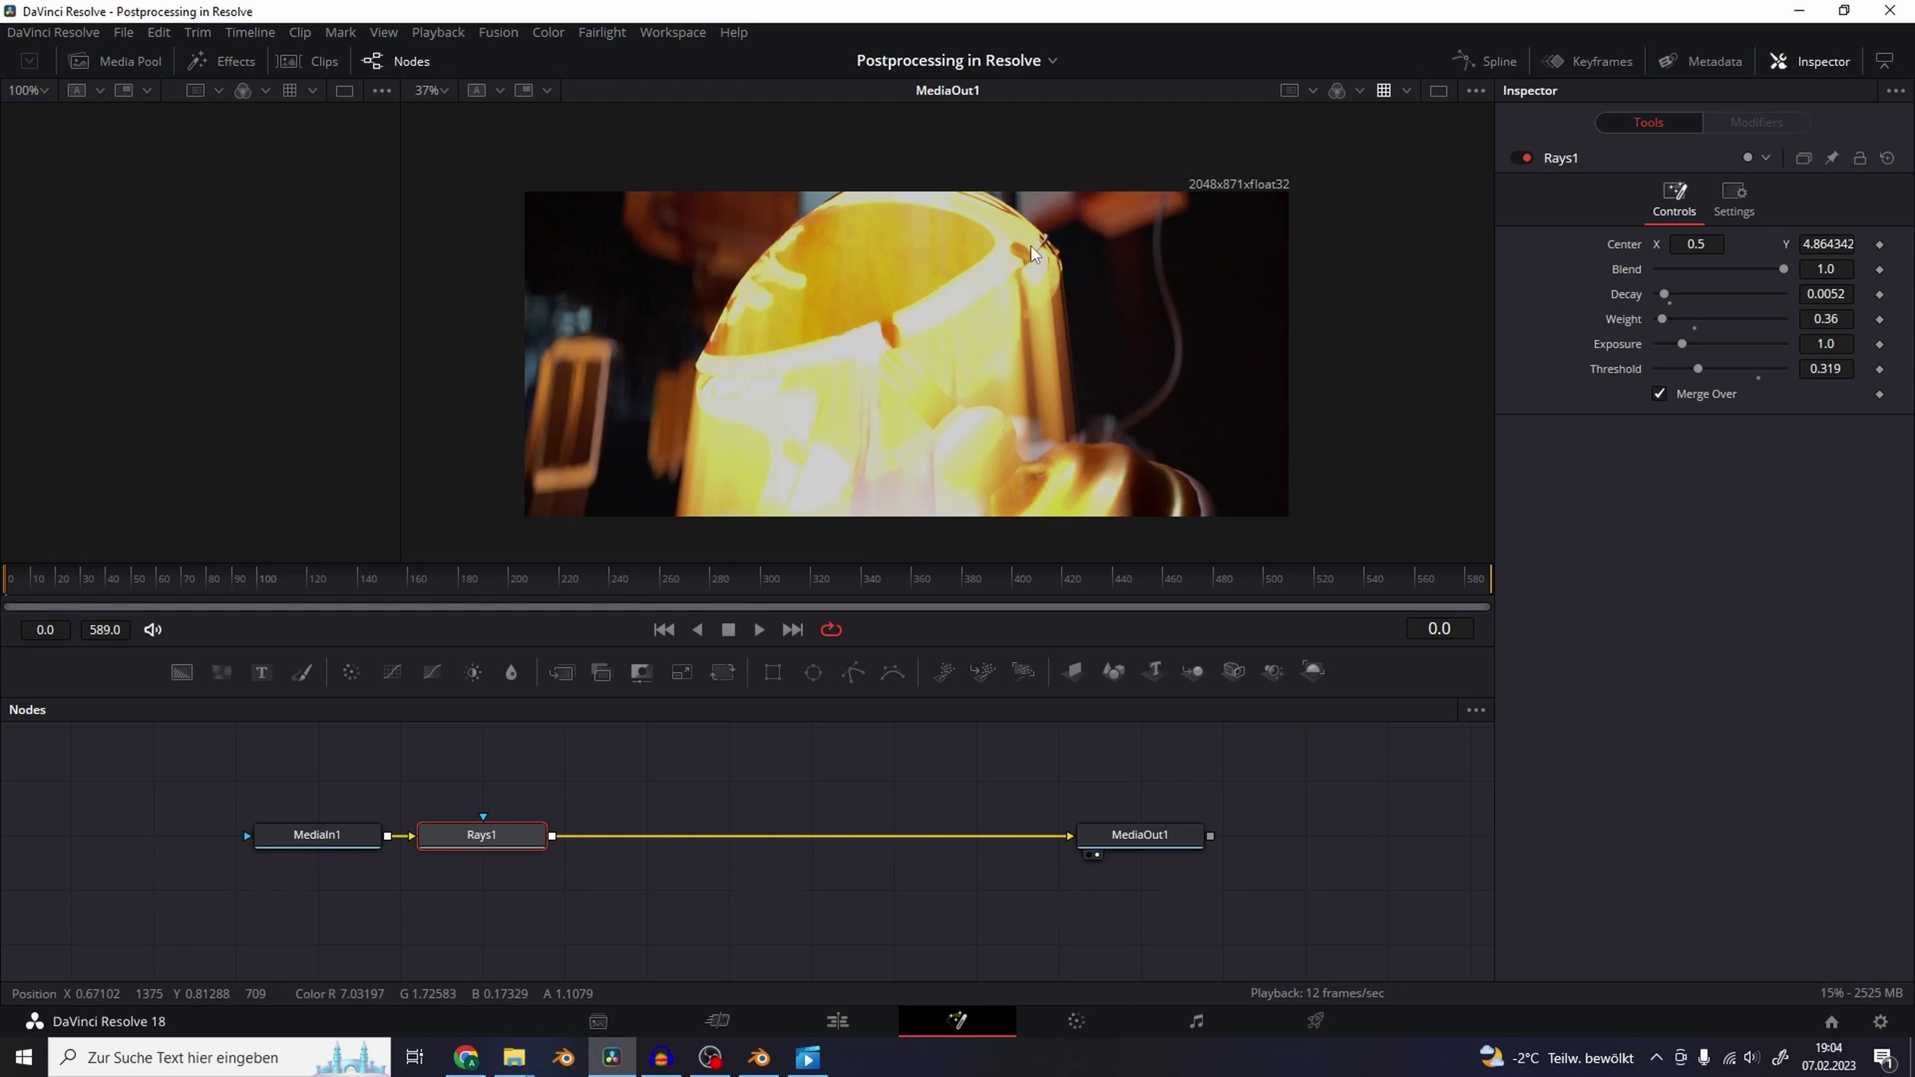
- Keyframe the Rays weight around frames 92 and 240, and animate the centre's Y from frame 240 down to about 0.98 by frame 539
{"action": "left_click_drag", "start_coordinate": [1032, 252], "coordinate": [1020, 261]}
{"action": "left_click_drag", "start_coordinate": [3, 599], "coordinate": [608, 579]}
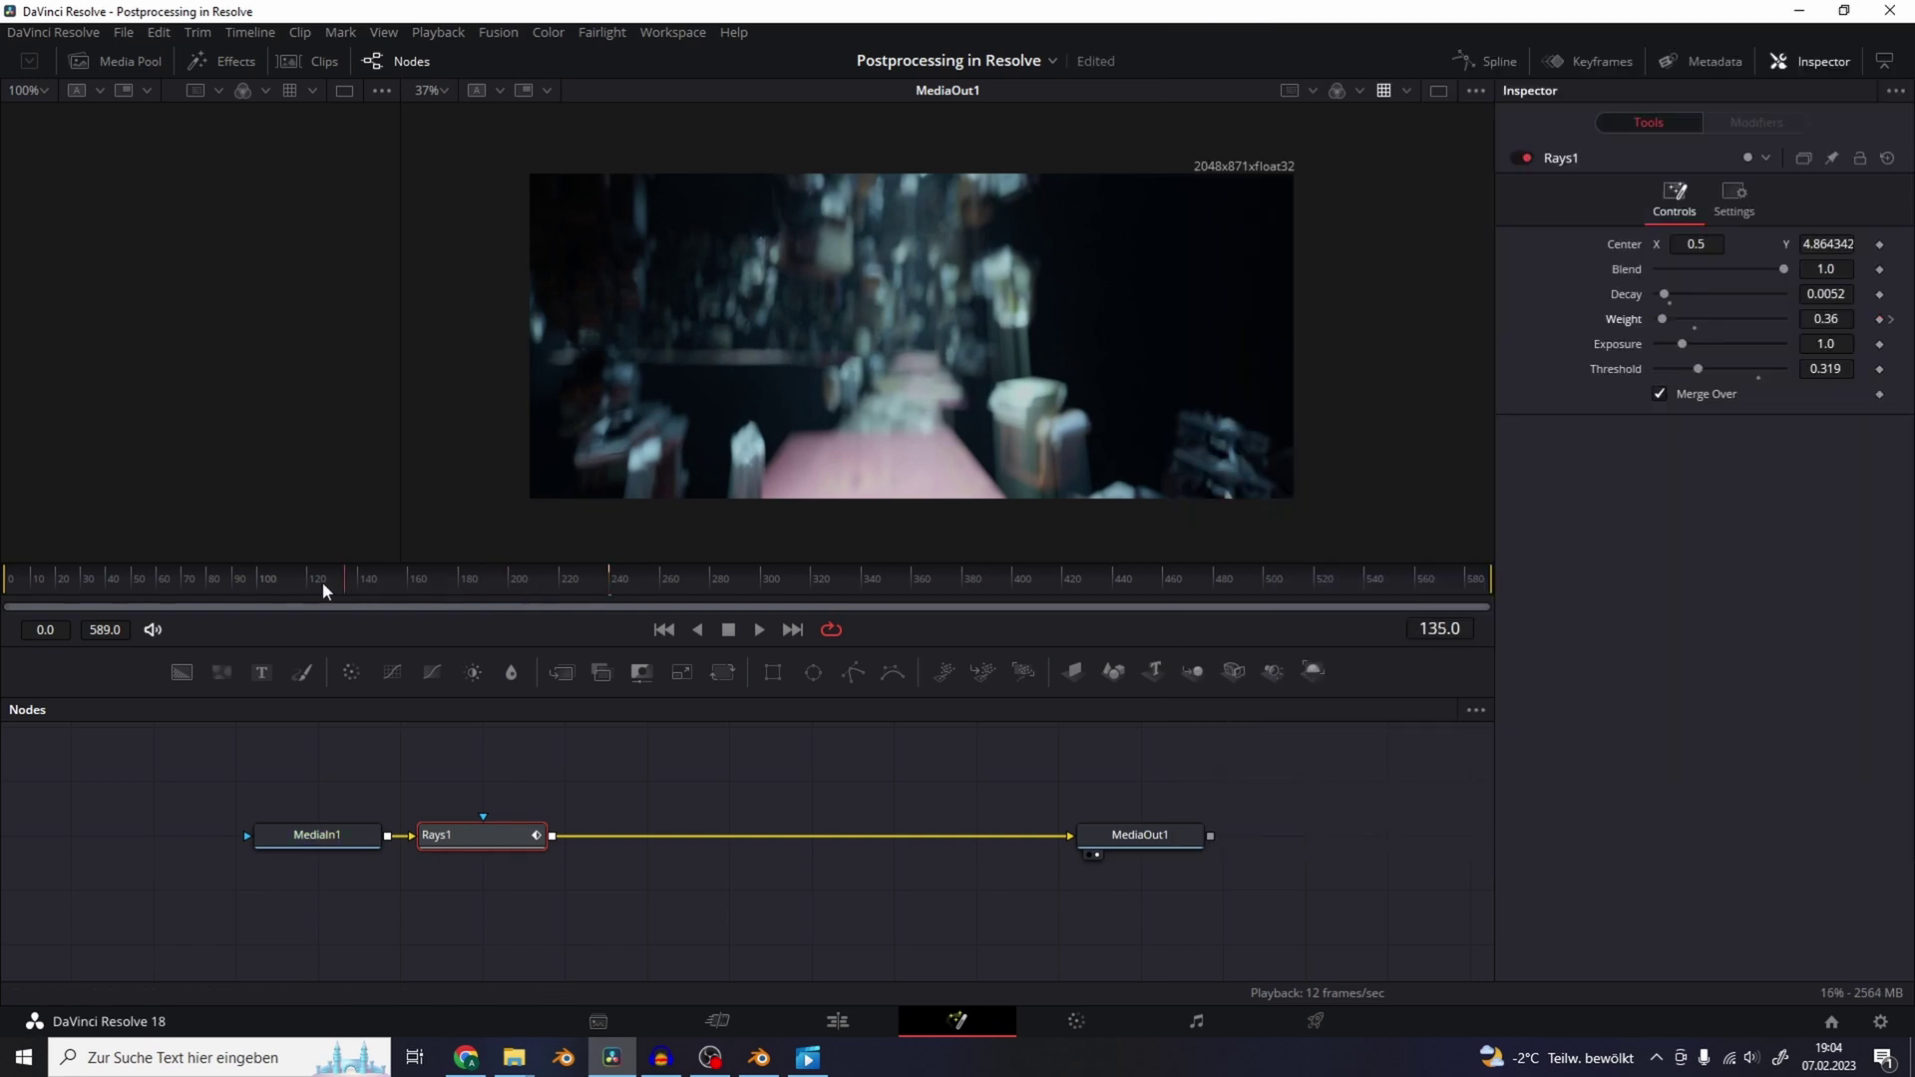
{"action": "left_click_drag", "start_coordinate": [321, 589], "coordinate": [236, 584]}
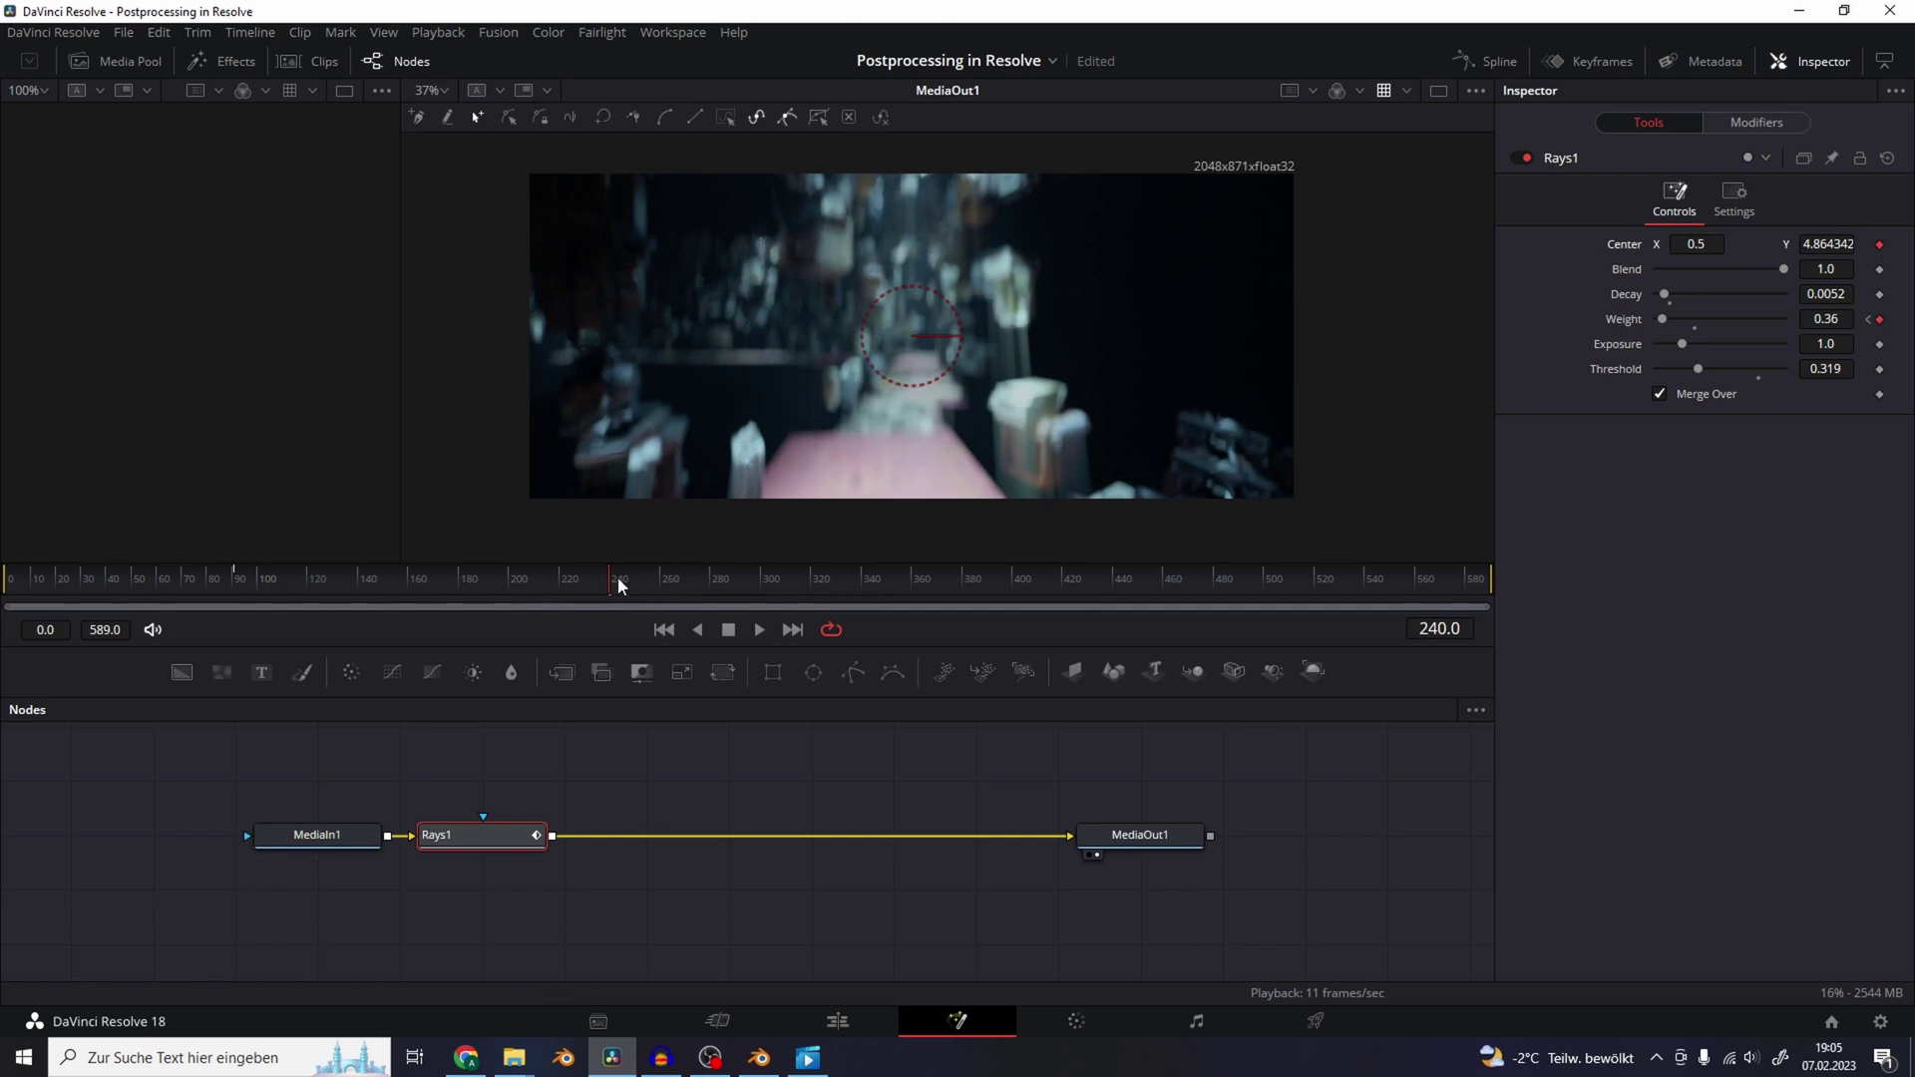
{"action": "left_click_drag", "start_coordinate": [715, 566], "coordinate": [834, 568]}
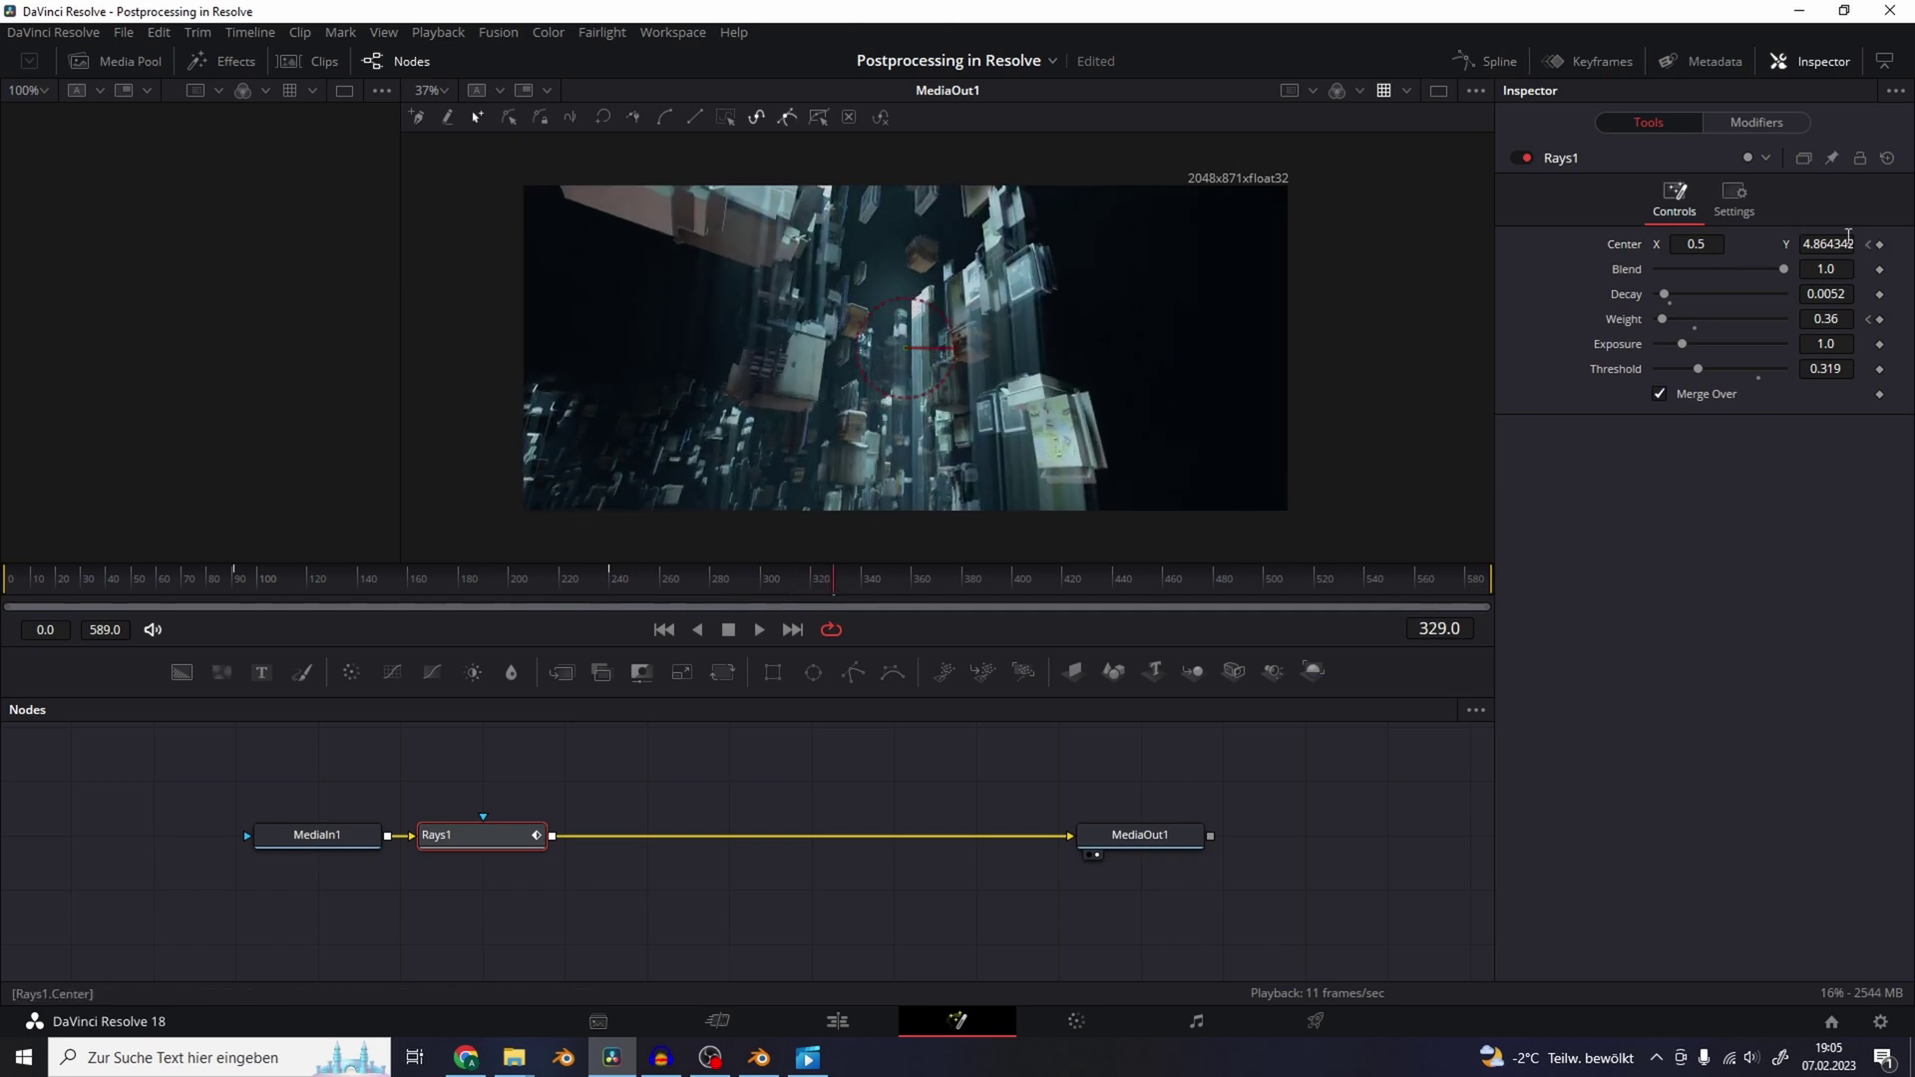
{"action": "left_click_drag", "start_coordinate": [1848, 240], "coordinate": [1810, 243]}
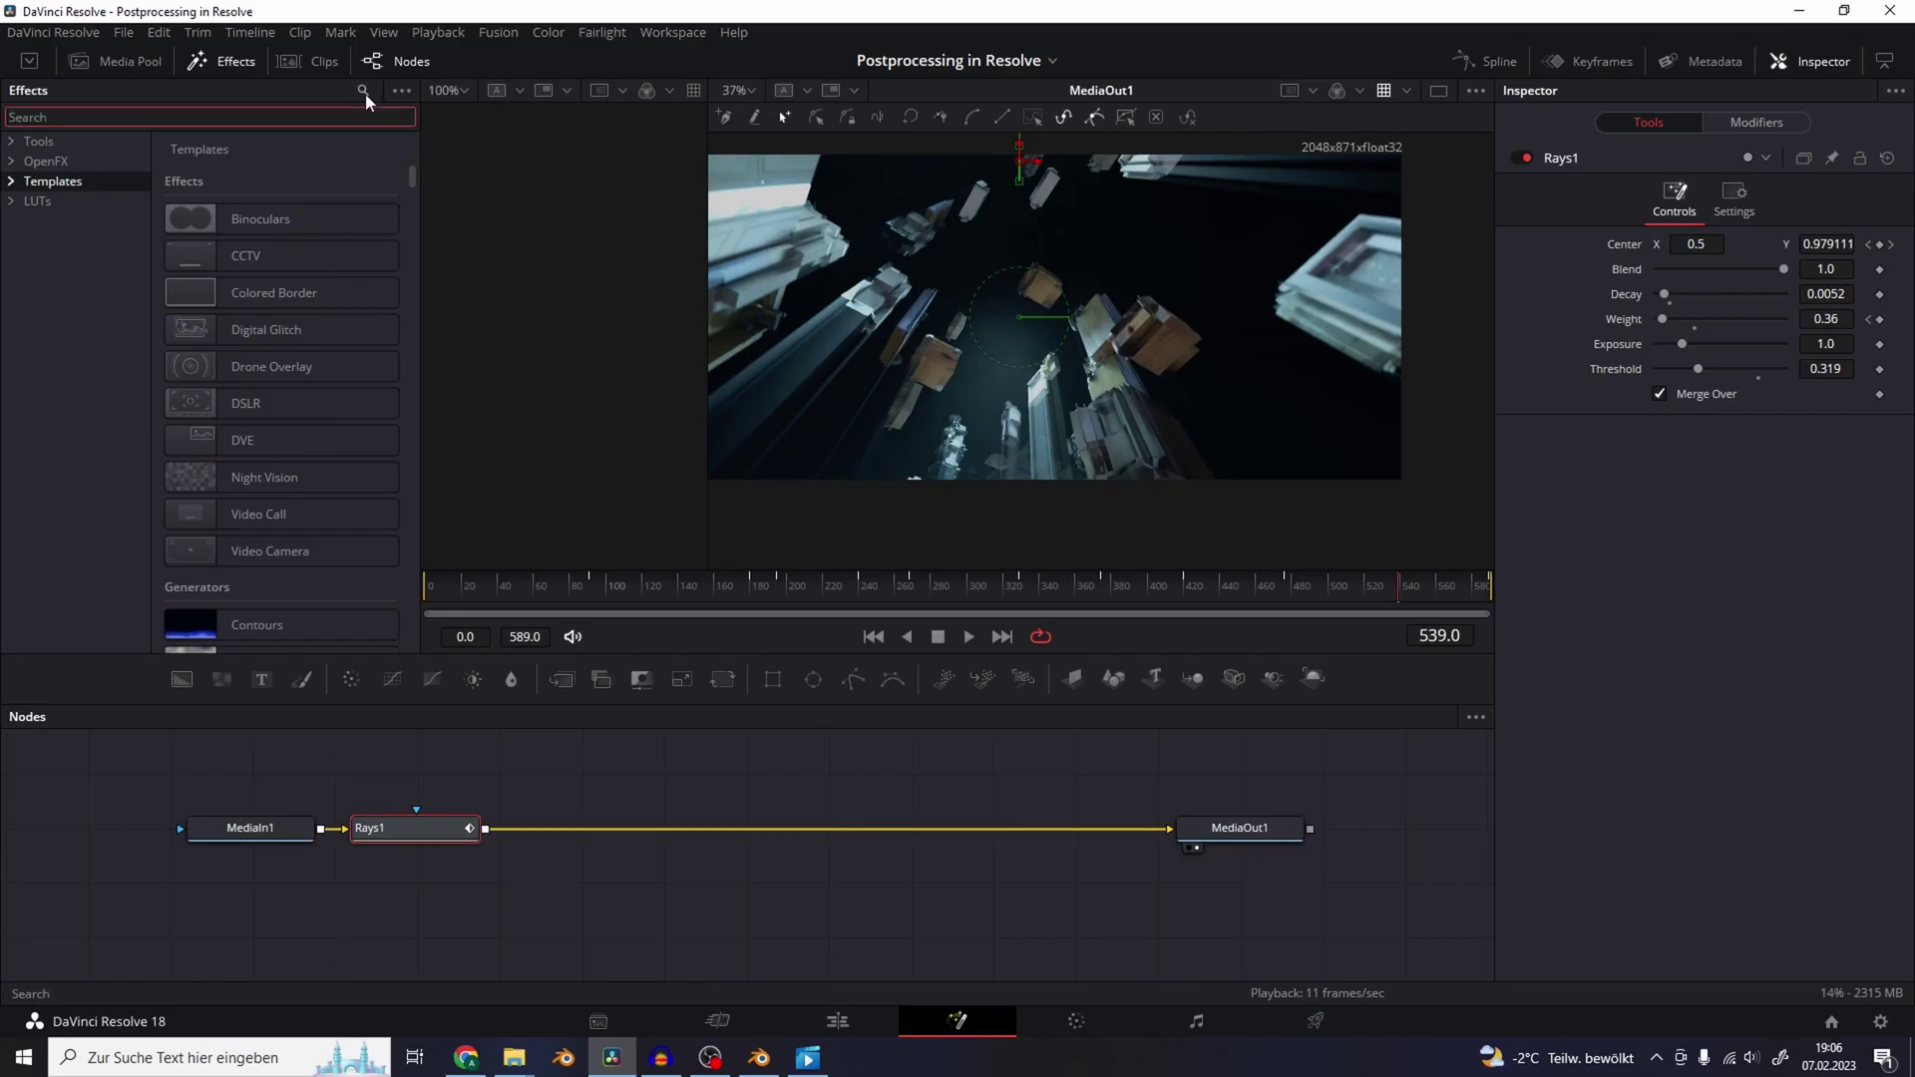
- Find the Chromatic Aberration template in the effects library and add it after Rays1
{"action": "type", "text": "chrom"}
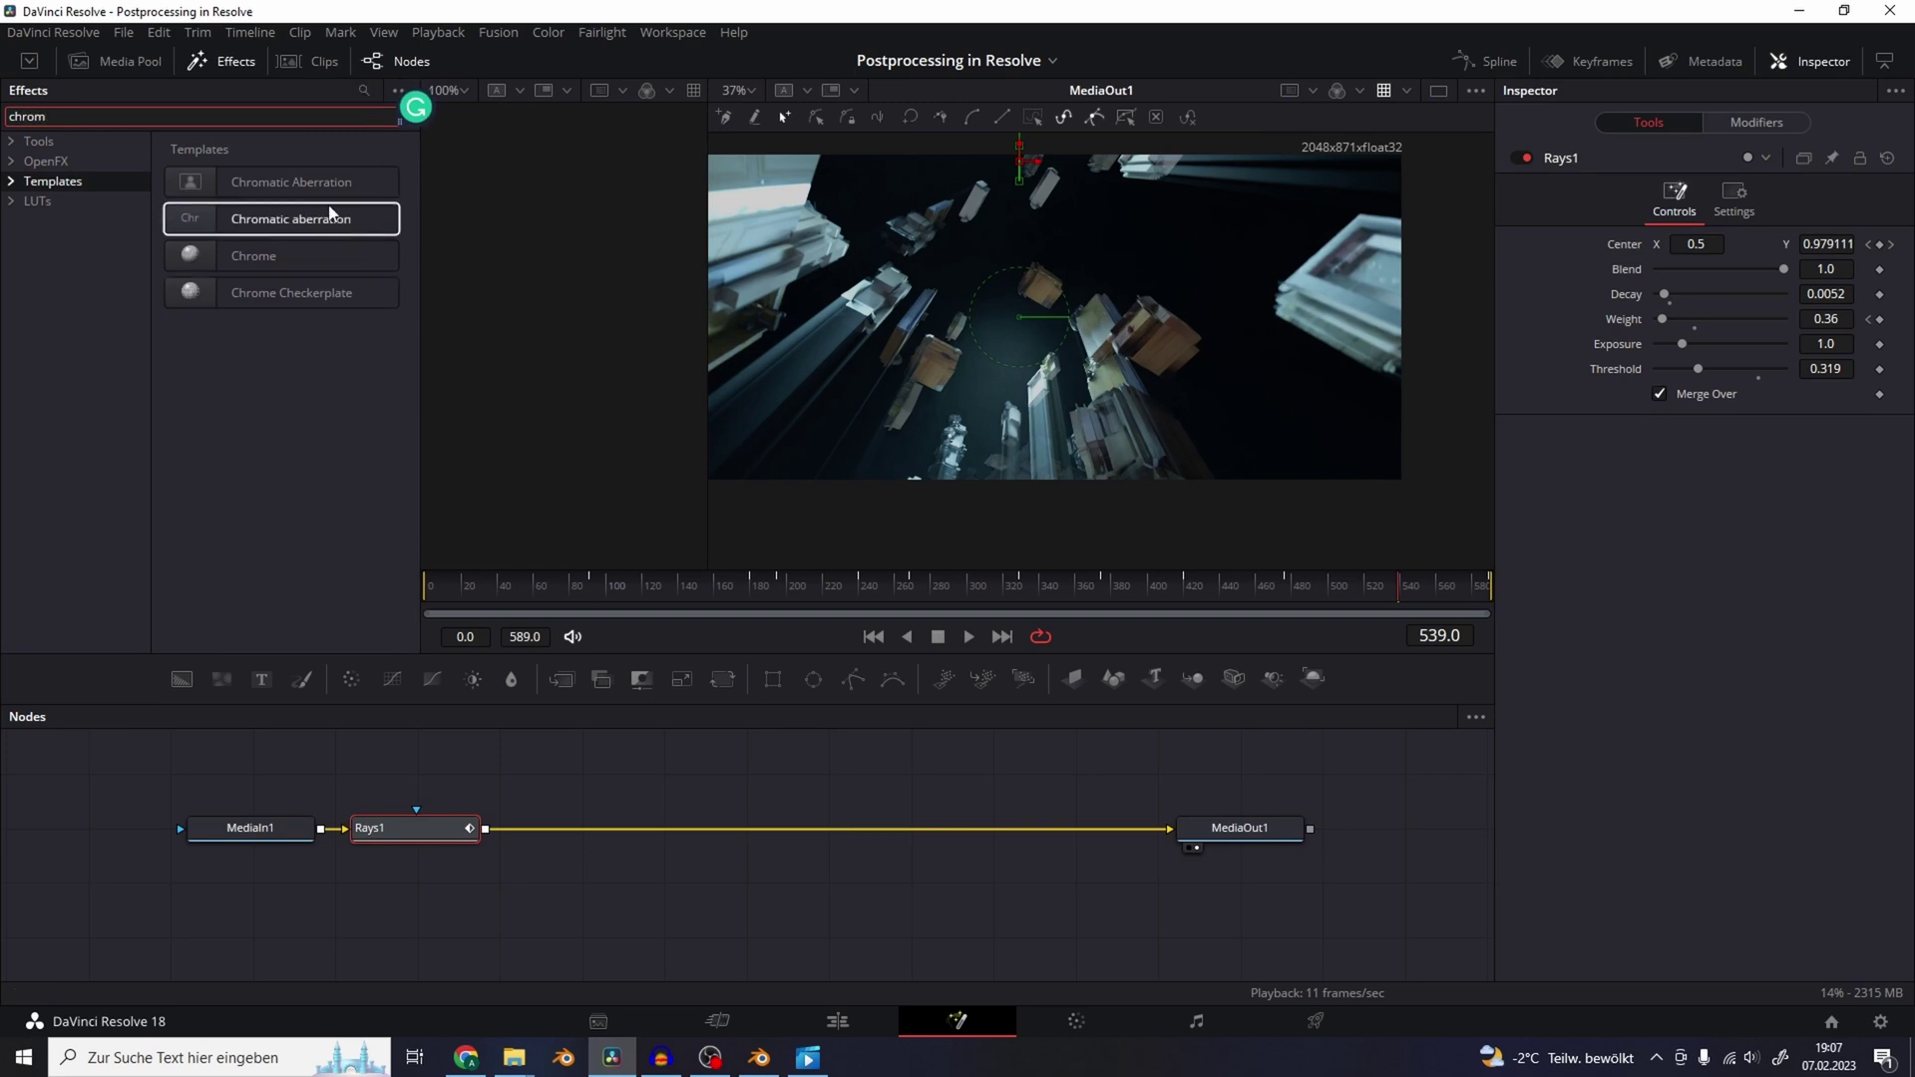
{"action": "double_click", "coordinate": [334, 181]}
{"action": "left_click", "coordinate": [242, 69]}
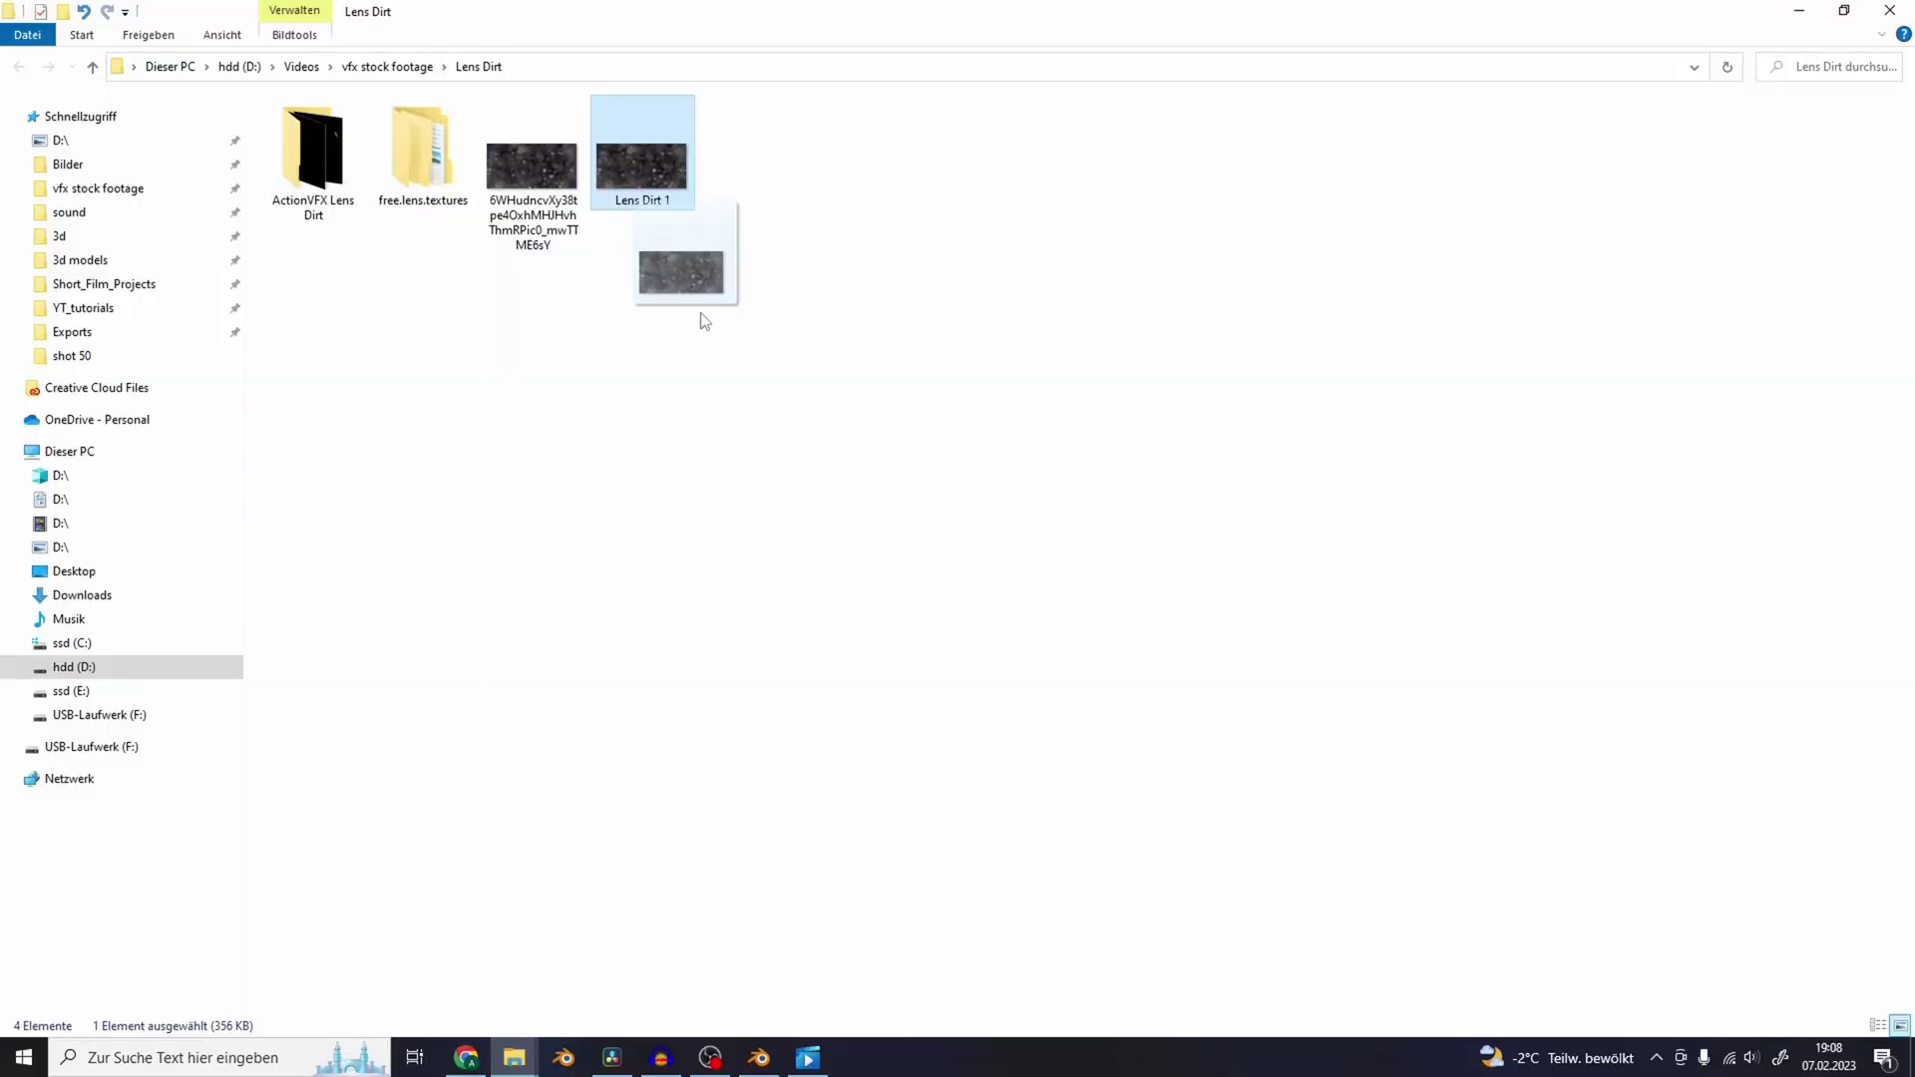
- Bring the Lens Dirt 1 image into the node graph and add a Color Space Transform after its Transform1 node
{"action": "left_click_drag", "start_coordinate": [701, 316], "coordinate": [736, 836]}
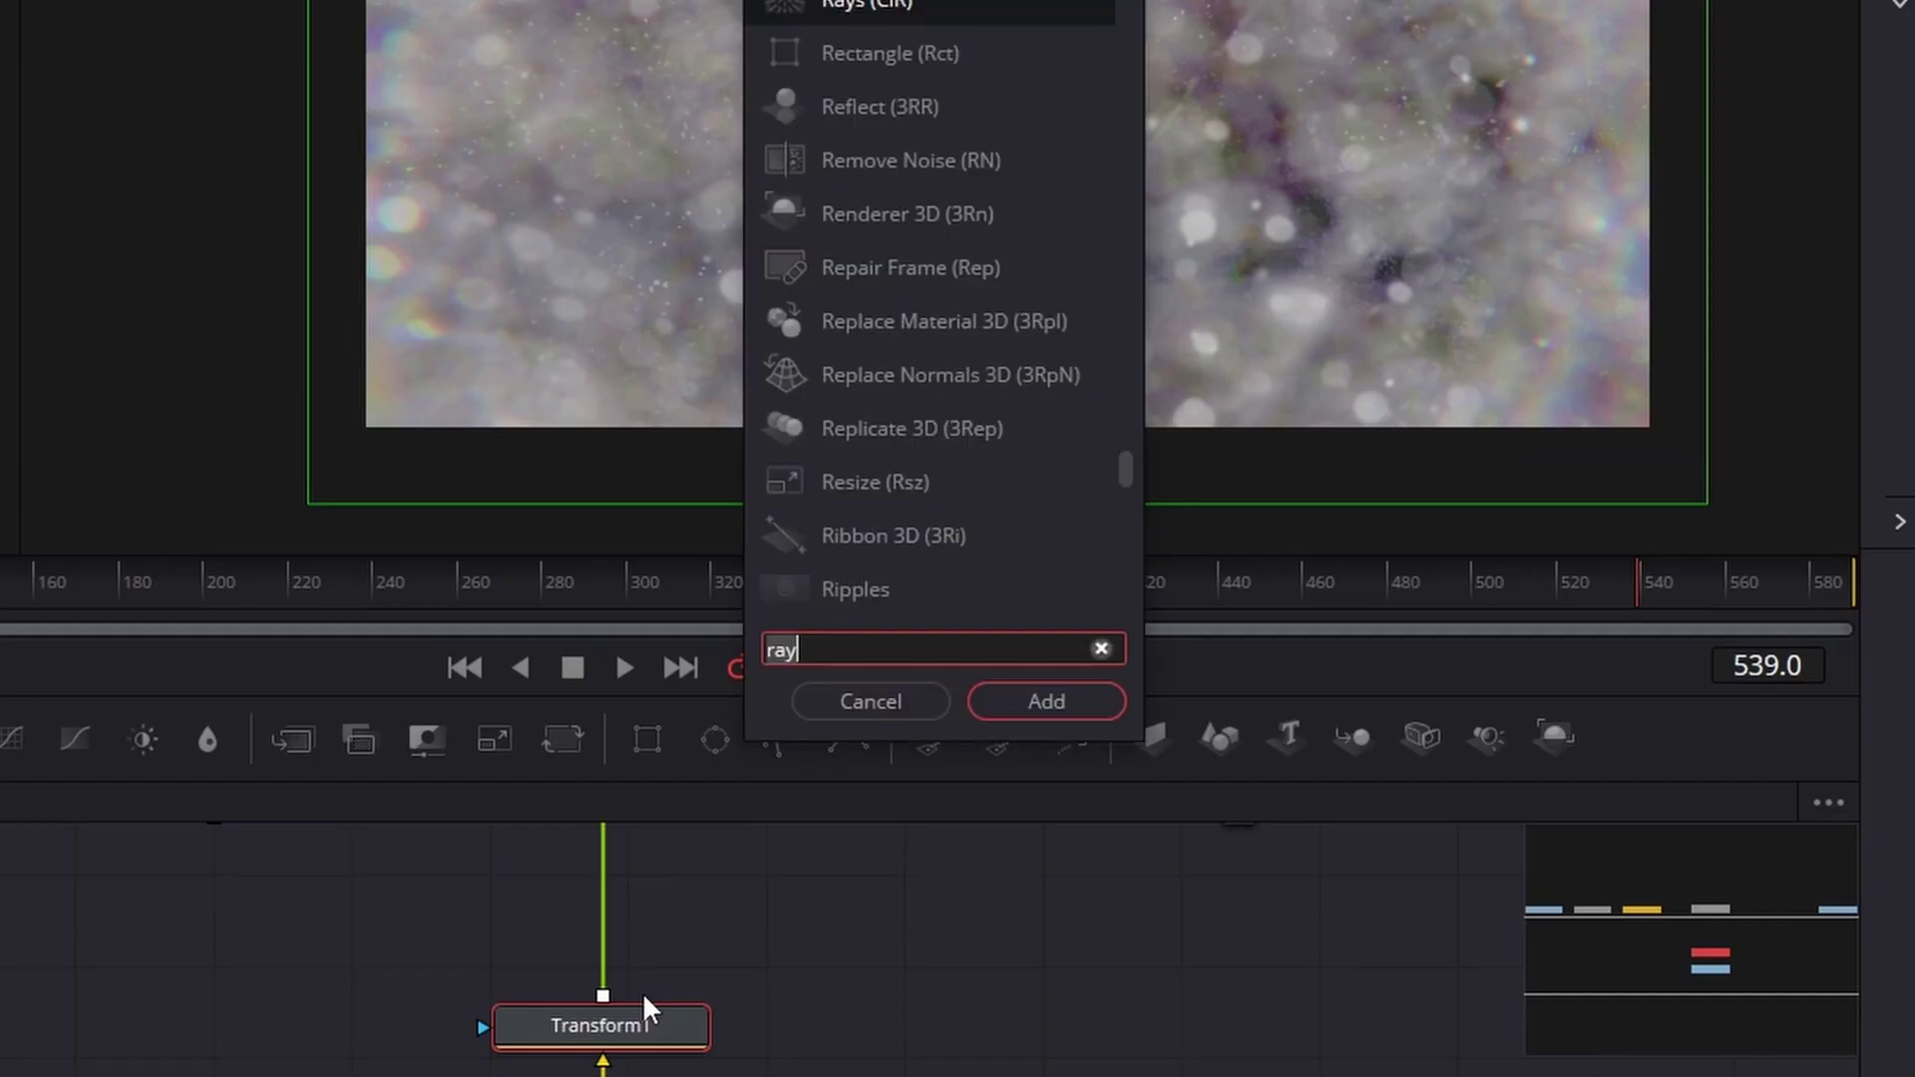
{"action": "type", "text": "colo"}
{"action": "left_click", "coordinate": [928, 429]}
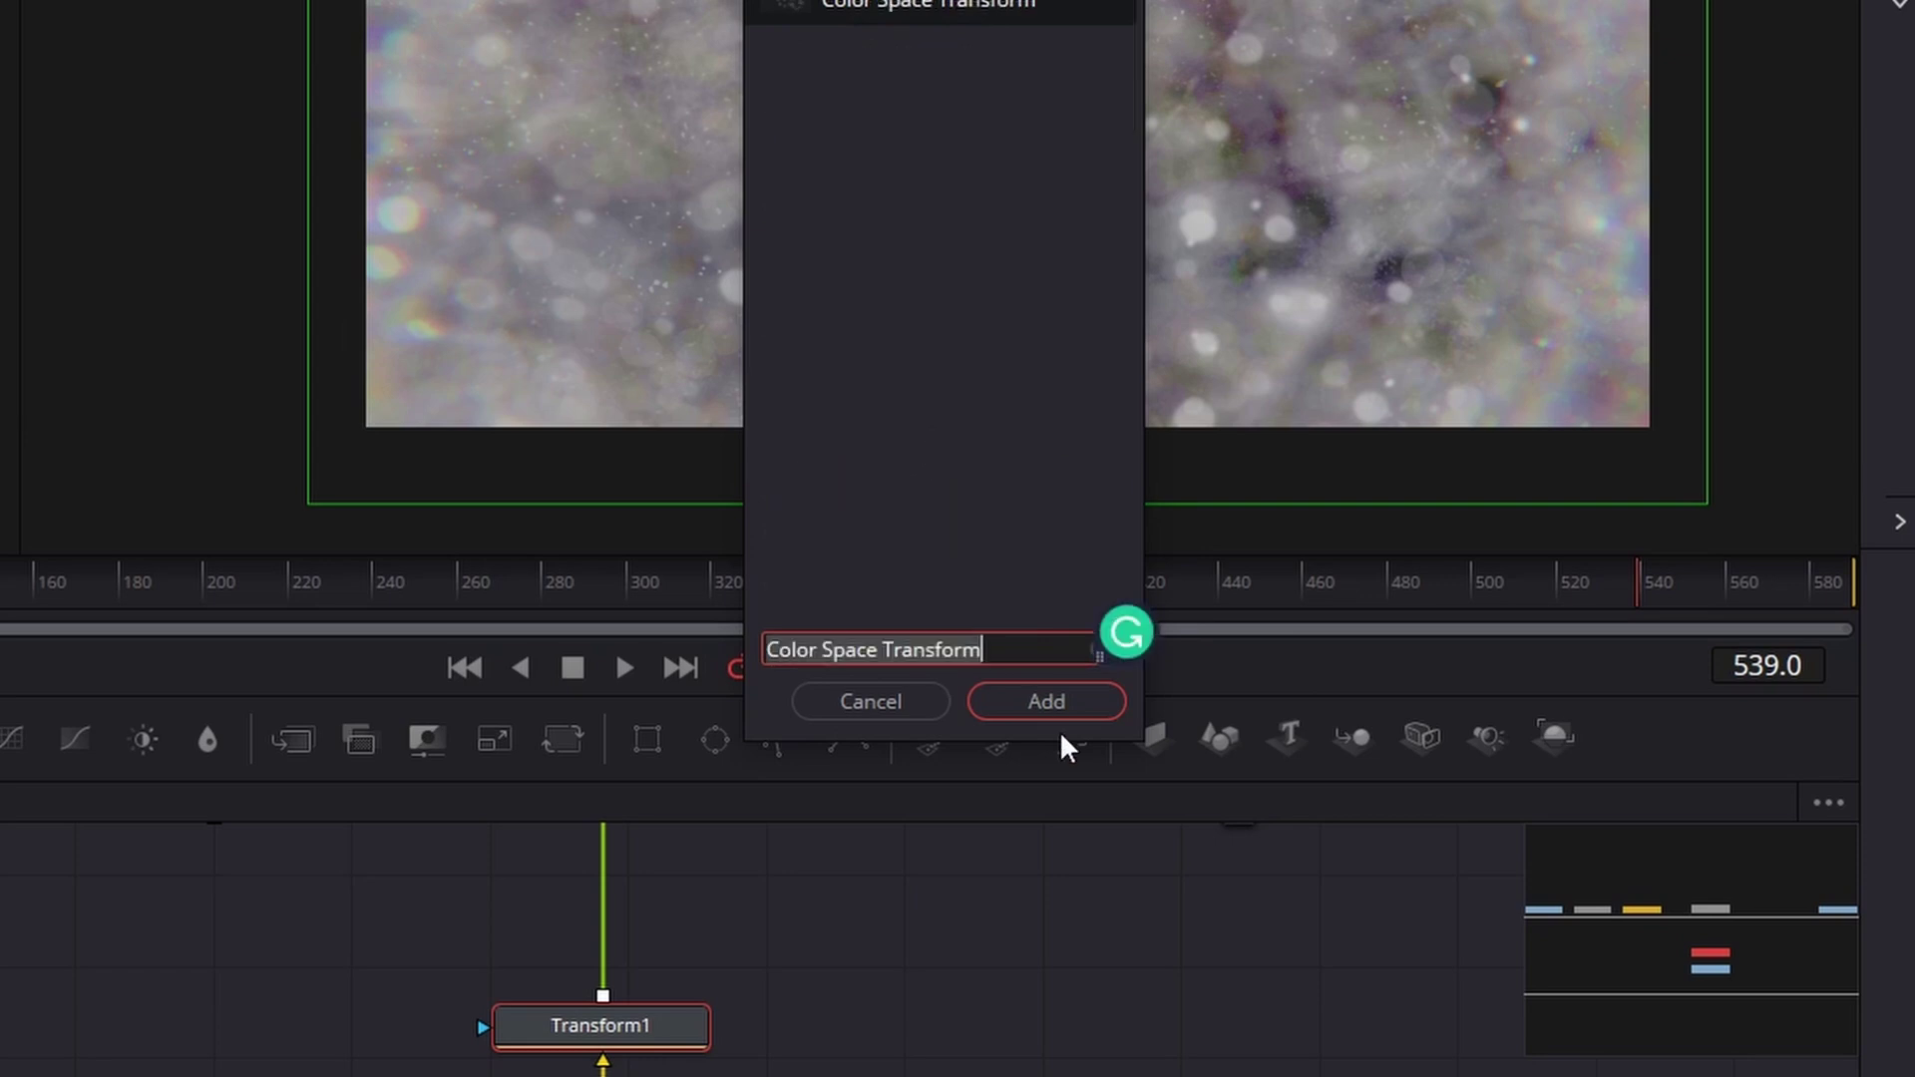
{"action": "left_click", "coordinate": [1047, 701]}
- Set the Color Space Transform's input gamma to sRGB and choose its output gamma
{"action": "left_click", "coordinate": [1477, 224]}
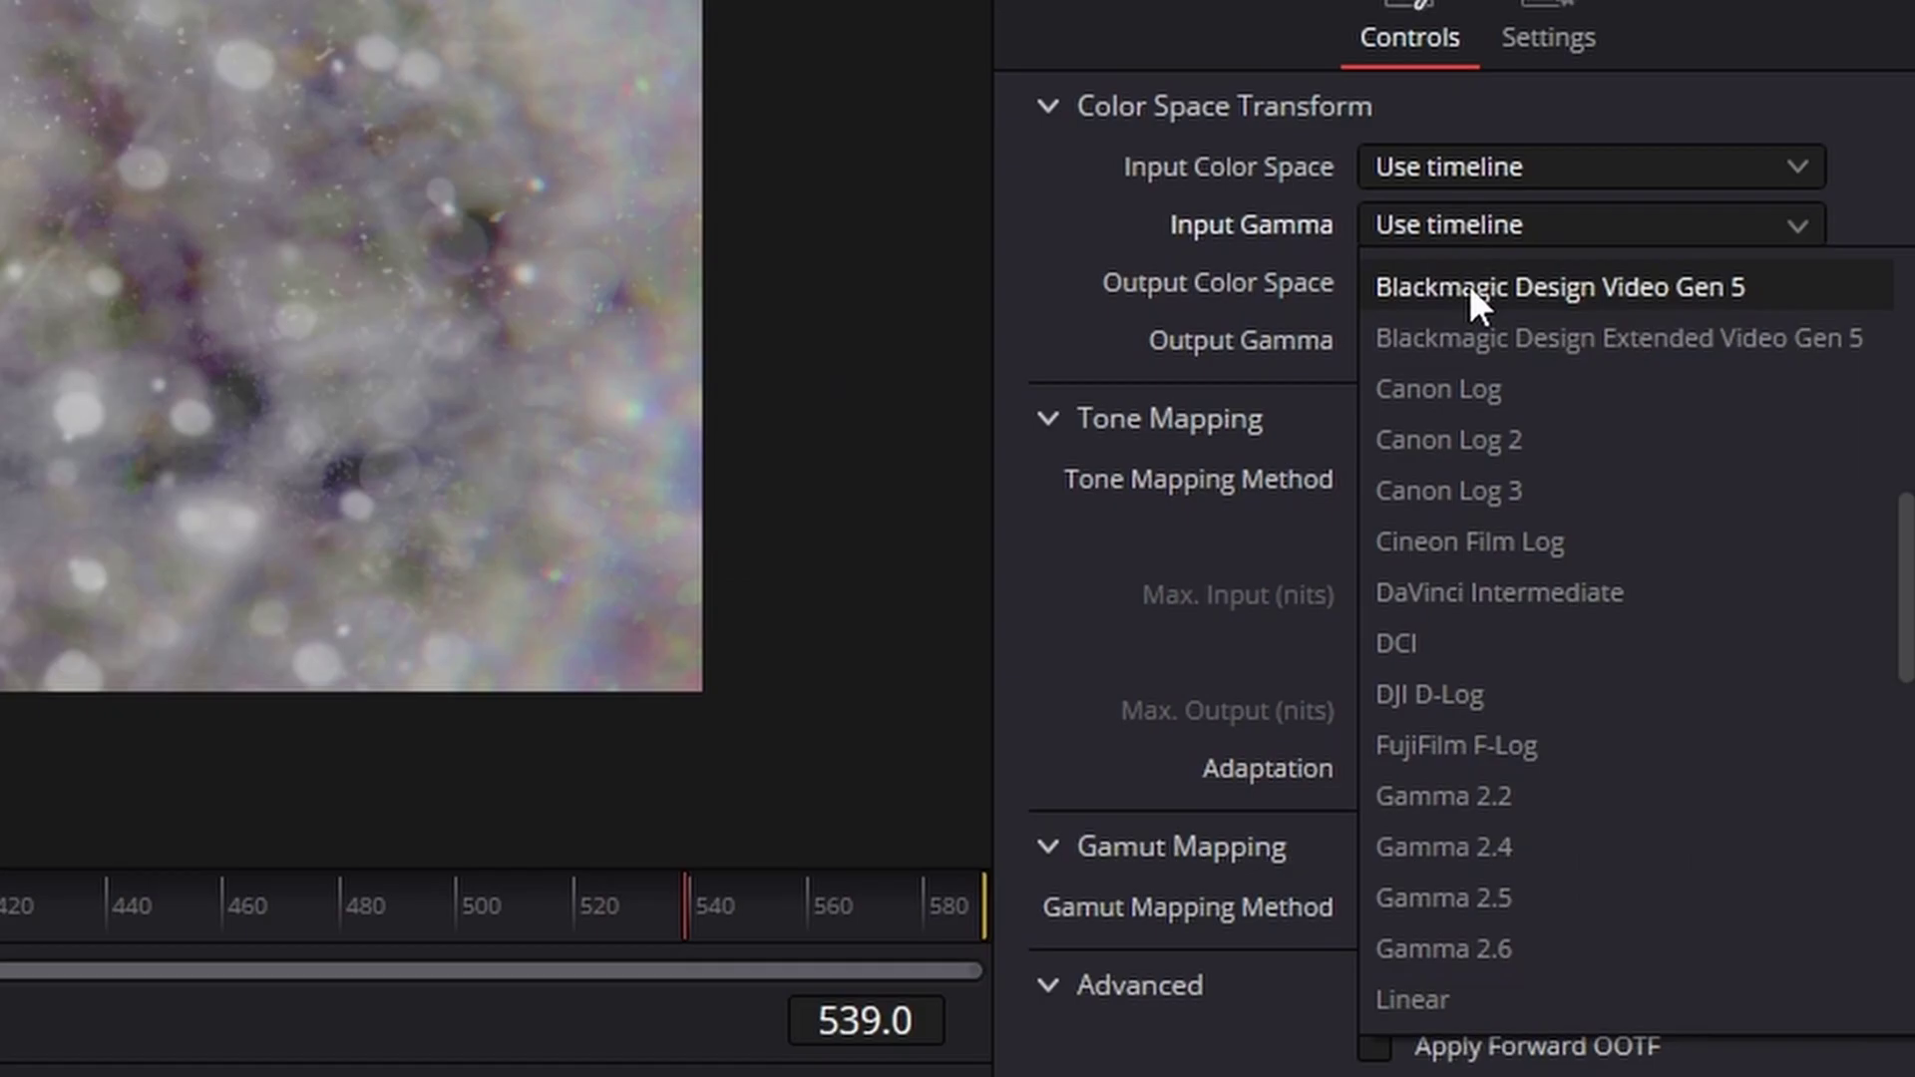
{"action": "scroll", "coordinate": [1457, 902], "scroll_direction": "down", "scroll_amount": 10}
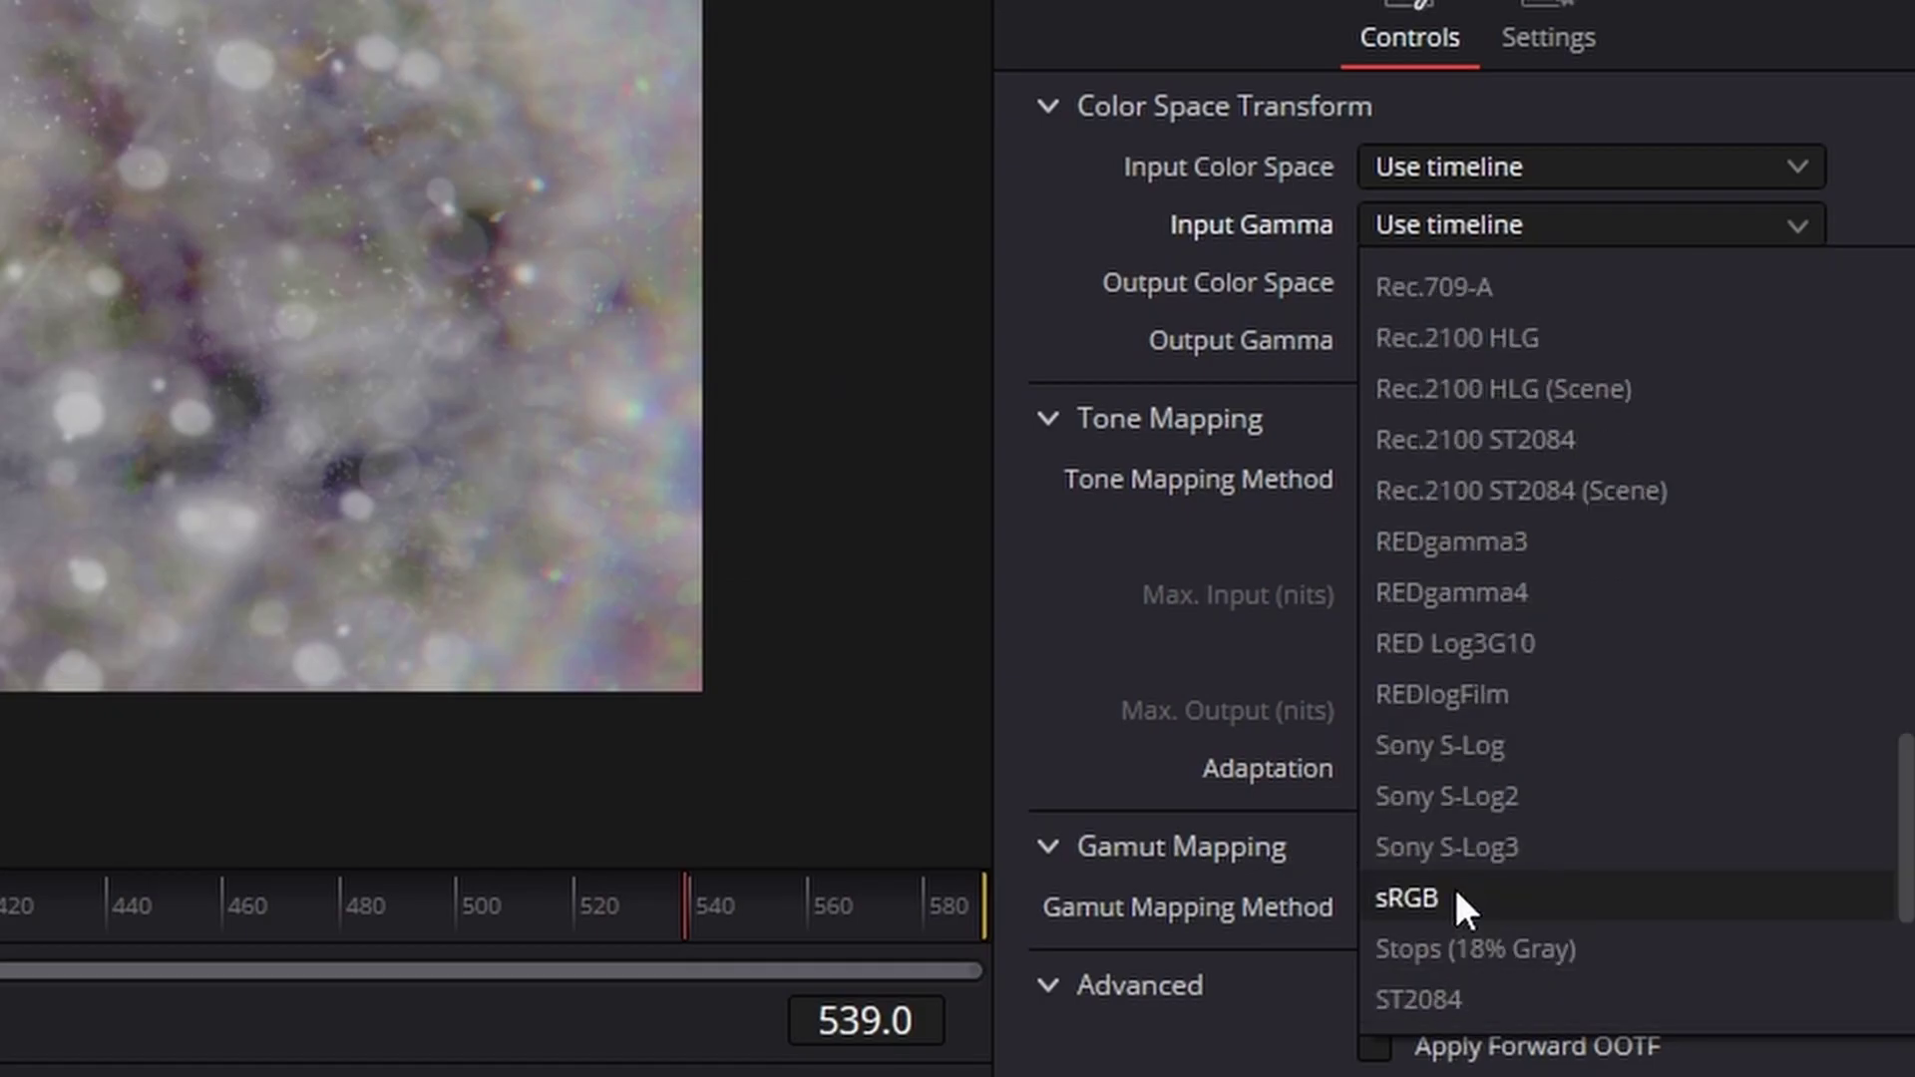
{"action": "left_click", "coordinate": [1458, 890]}
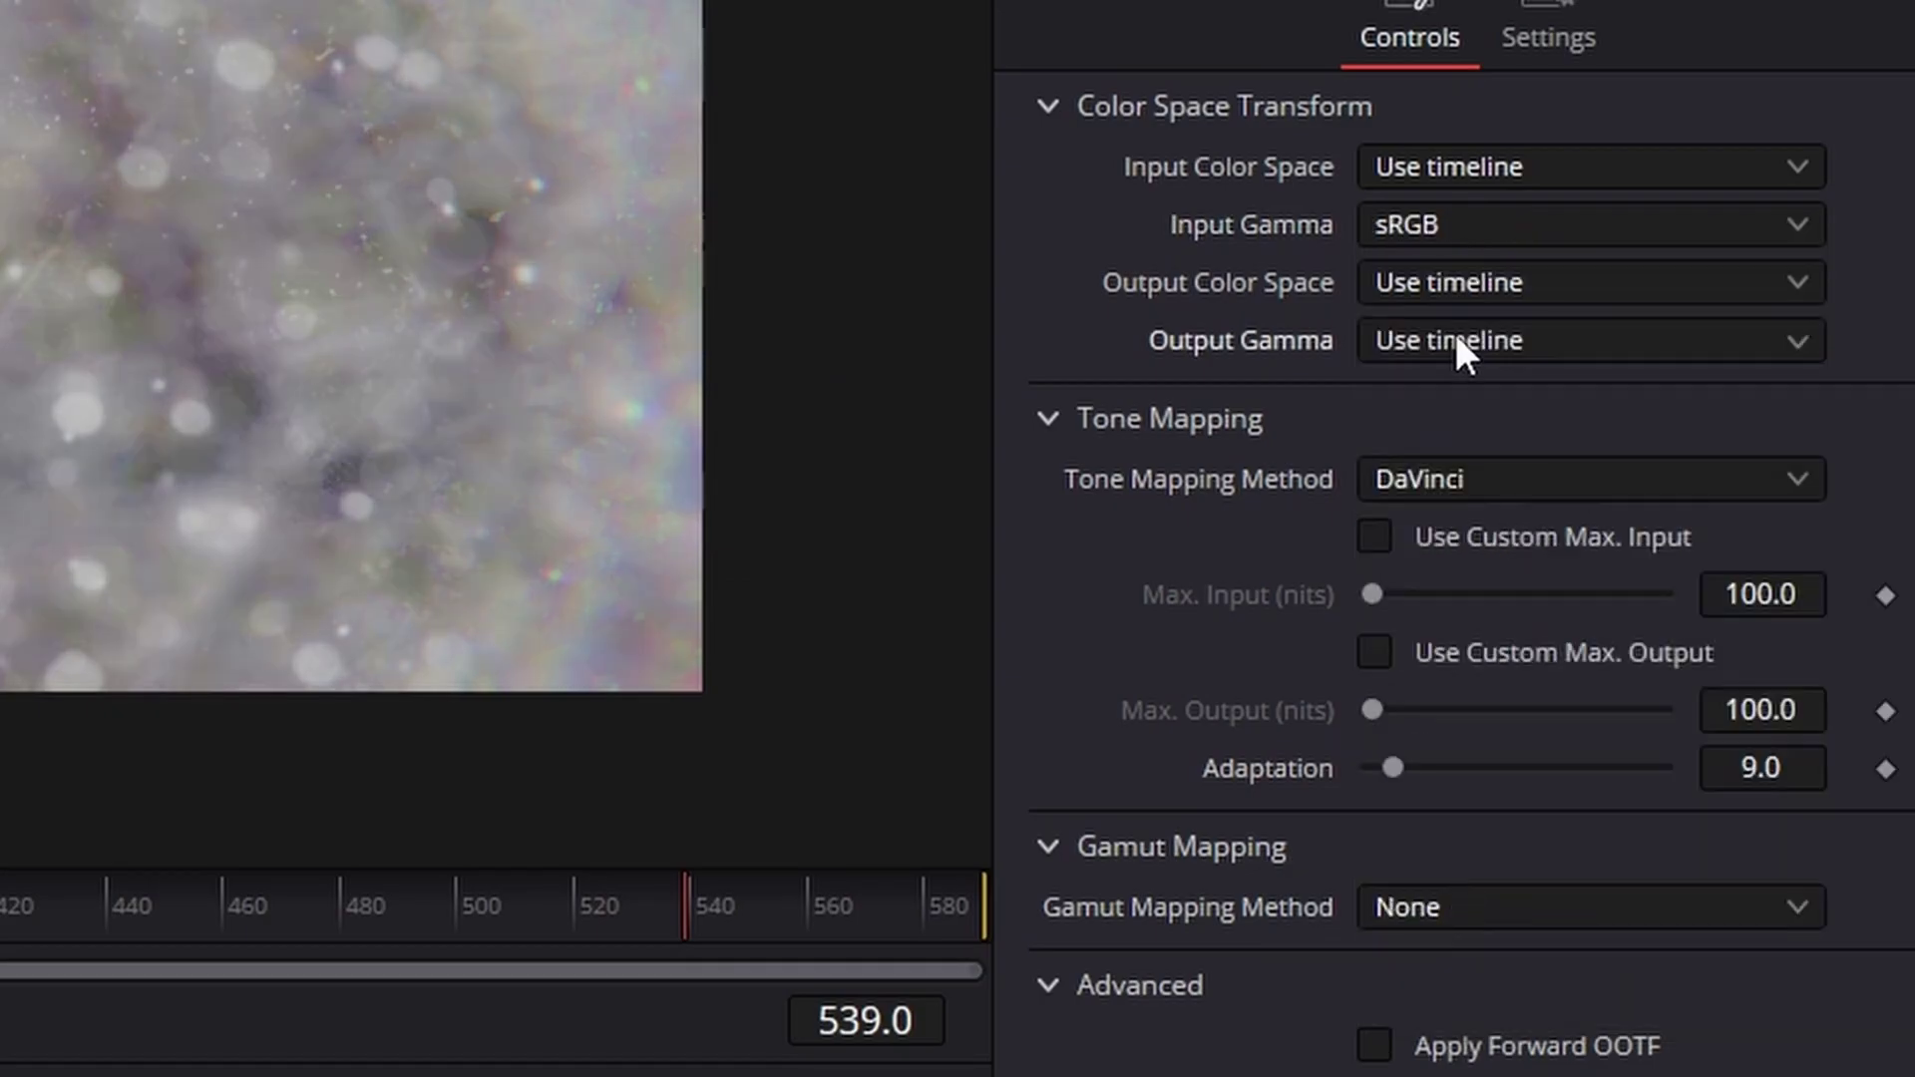
{"action": "left_click", "coordinate": [1456, 335]}
{"action": "left_click", "coordinate": [1487, 1067]}
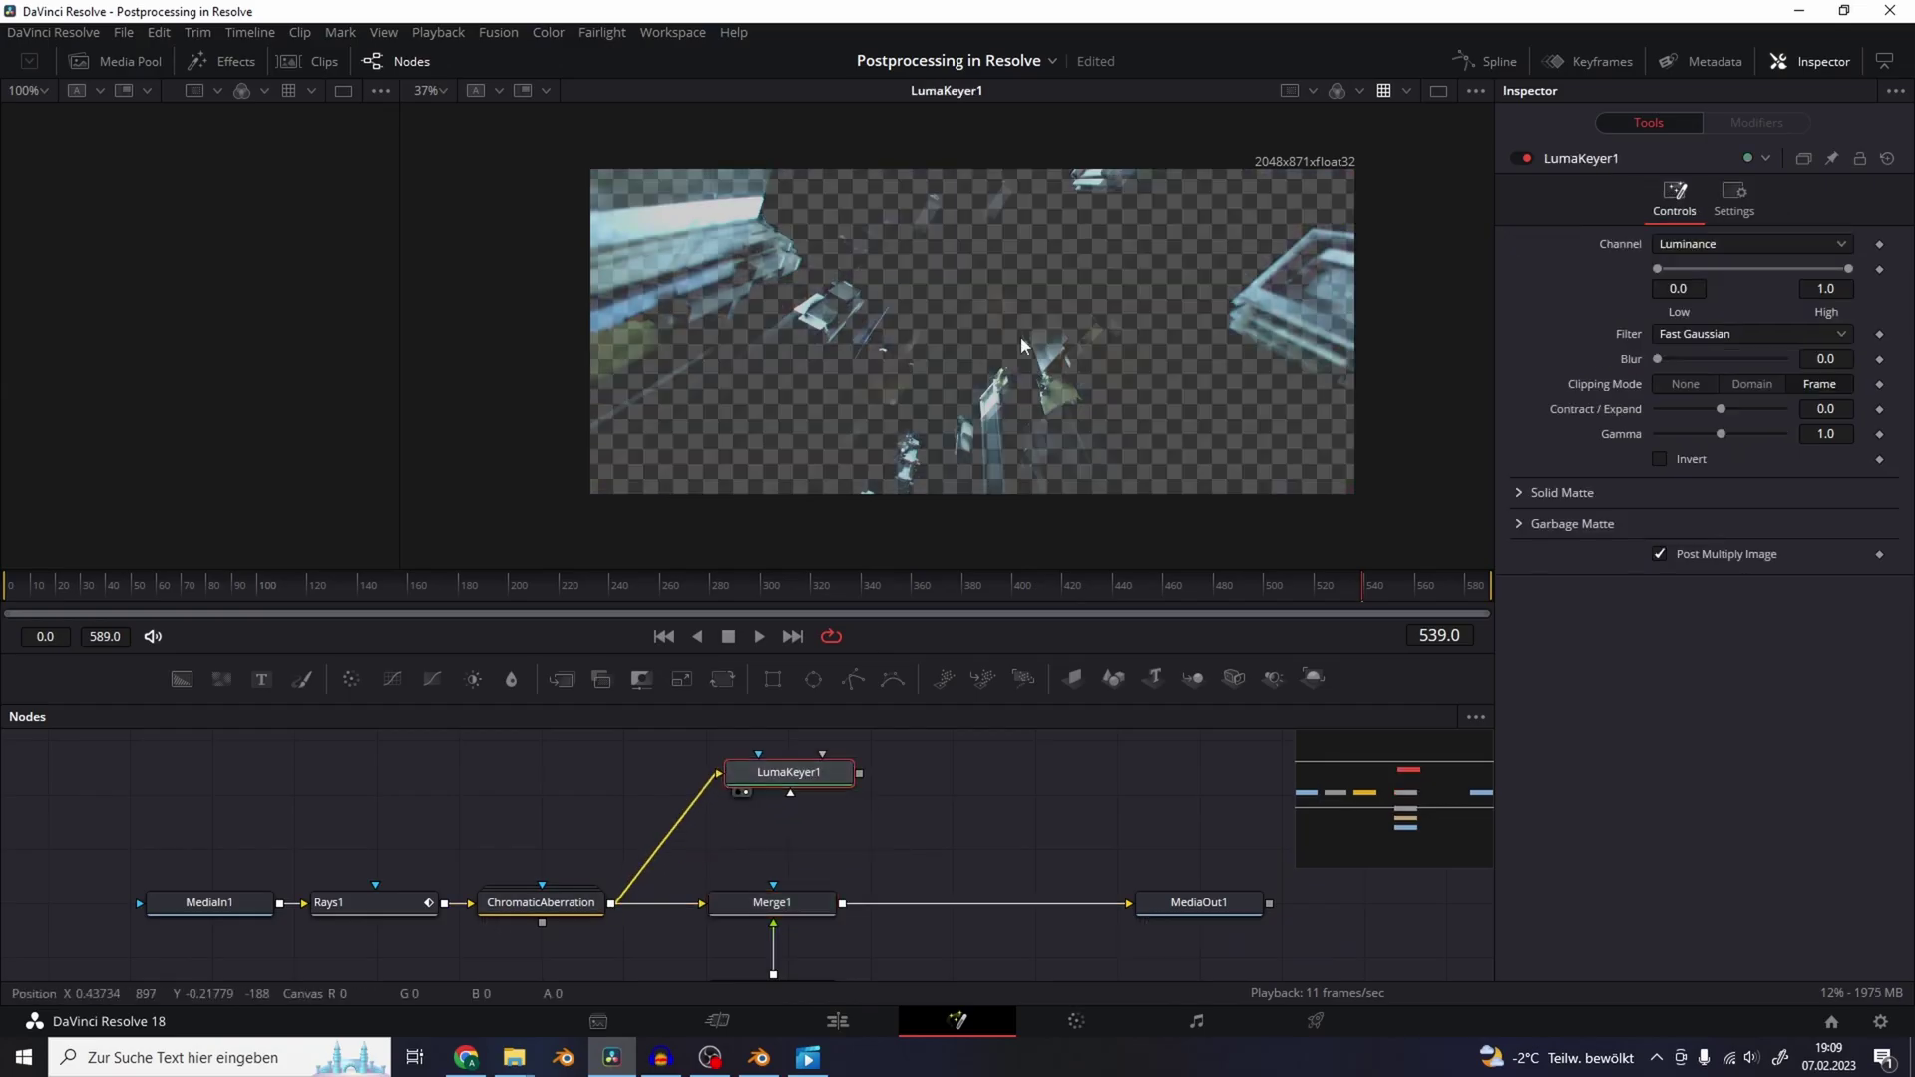
- Set LumaKeyer1's high threshold to 0.067, add a Blur node after it and increase the blur size
{"action": "left_click_drag", "start_coordinate": [1739, 270], "coordinate": [1677, 270]}
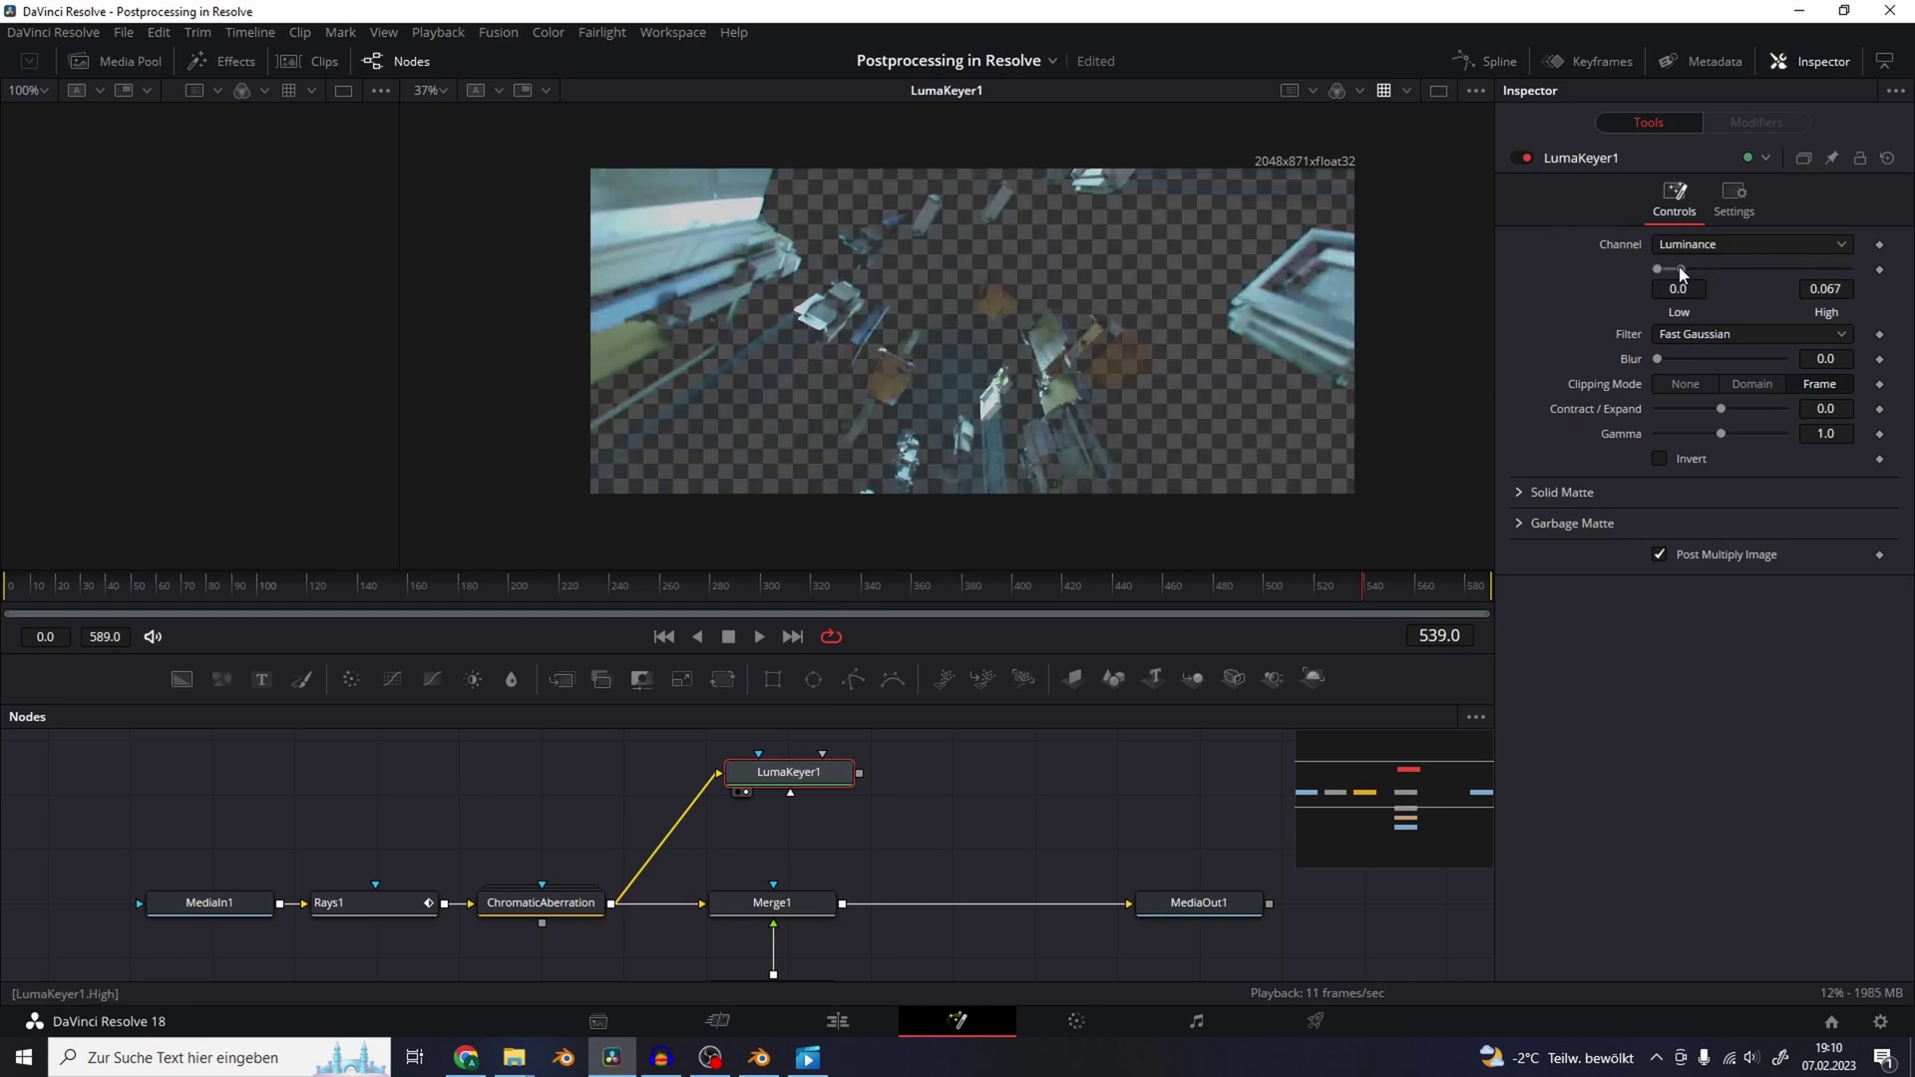
{"action": "left_click_drag", "start_coordinate": [817, 779], "coordinate": [806, 754]}
{"action": "left_click", "coordinate": [510, 679]}
{"action": "left_click_drag", "start_coordinate": [986, 773], "coordinate": [821, 845]}
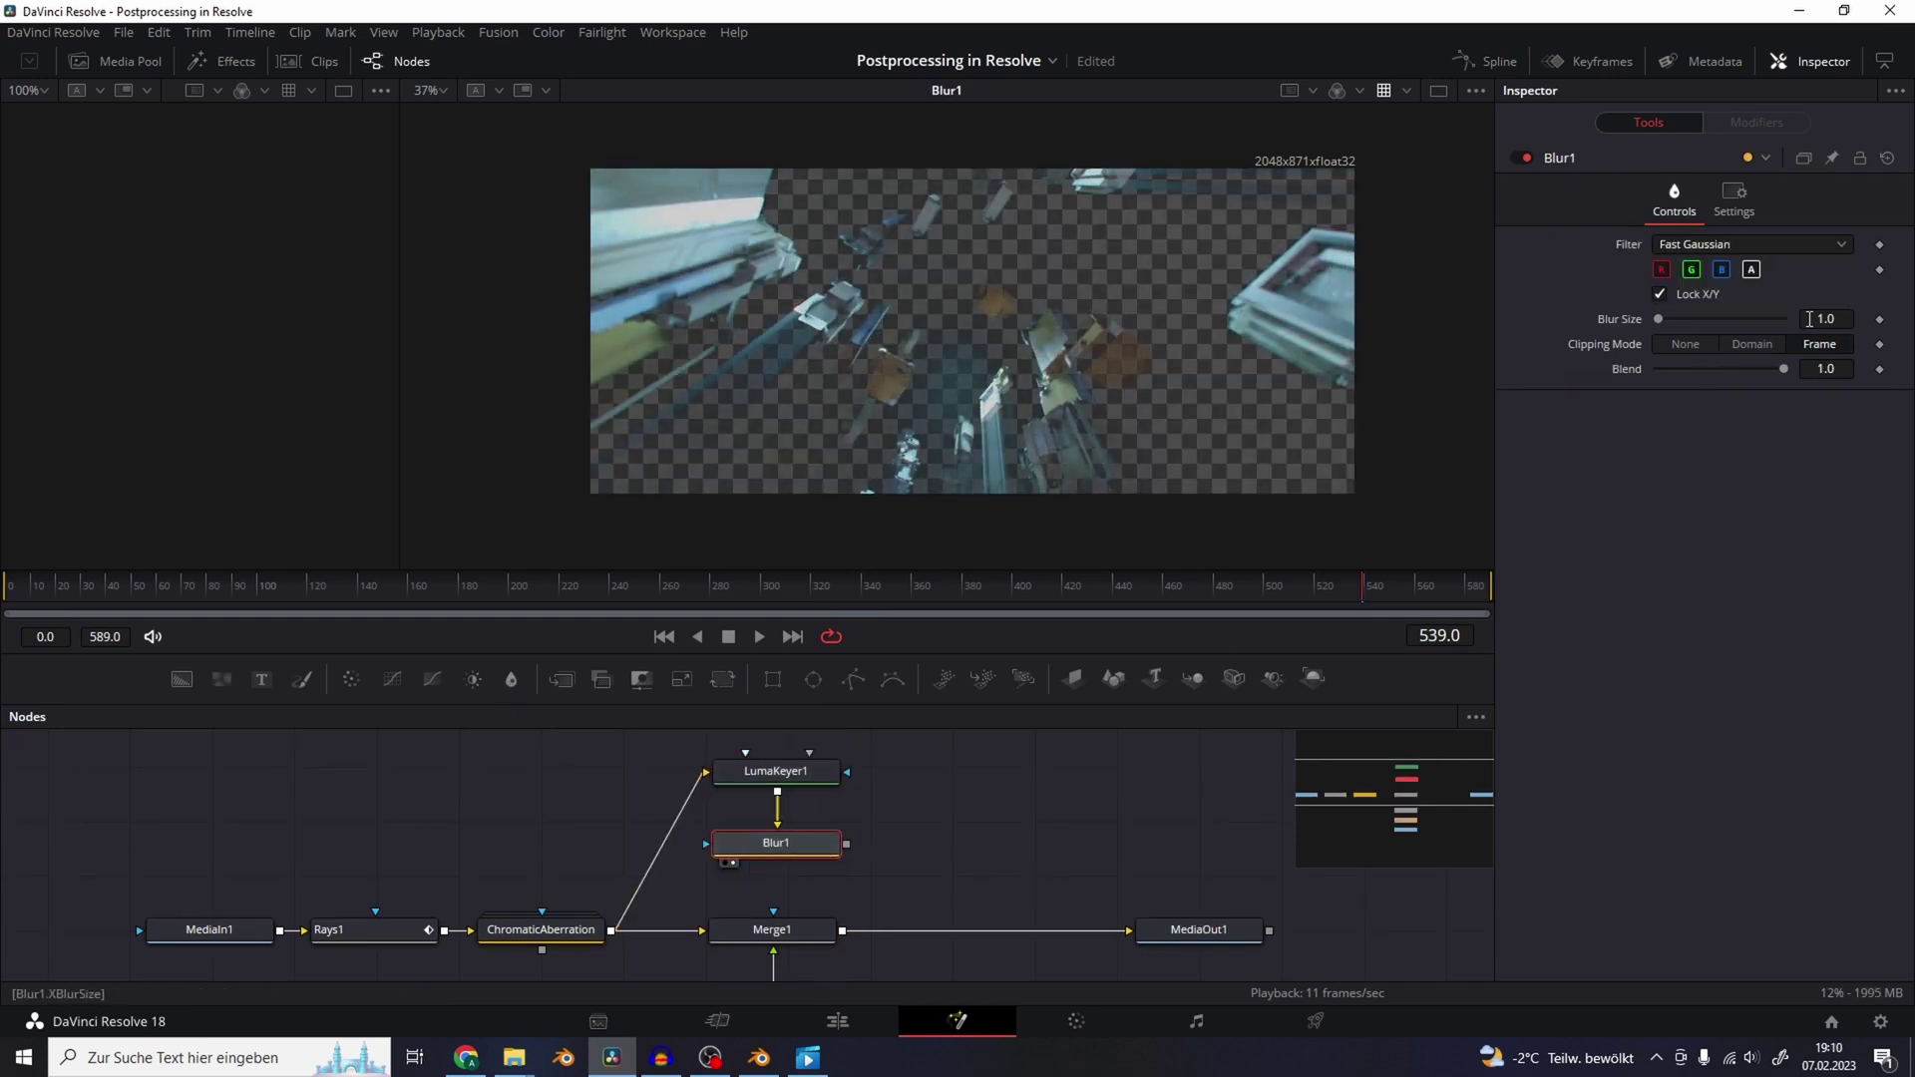
{"action": "left_click_drag", "start_coordinate": [1658, 319], "coordinate": [1733, 319]}
- Connect Blur1 to Merge1 as its mask and play back the merged lens dirt
{"action": "left_click_drag", "start_coordinate": [844, 850], "coordinate": [699, 858]}
{"action": "left_click", "coordinate": [805, 862]}
{"action": "key", "text": "2"}
{"action": "key", "text": "space"}
{"action": "key", "text": "space"}
{"action": "left_click", "coordinate": [776, 923]}
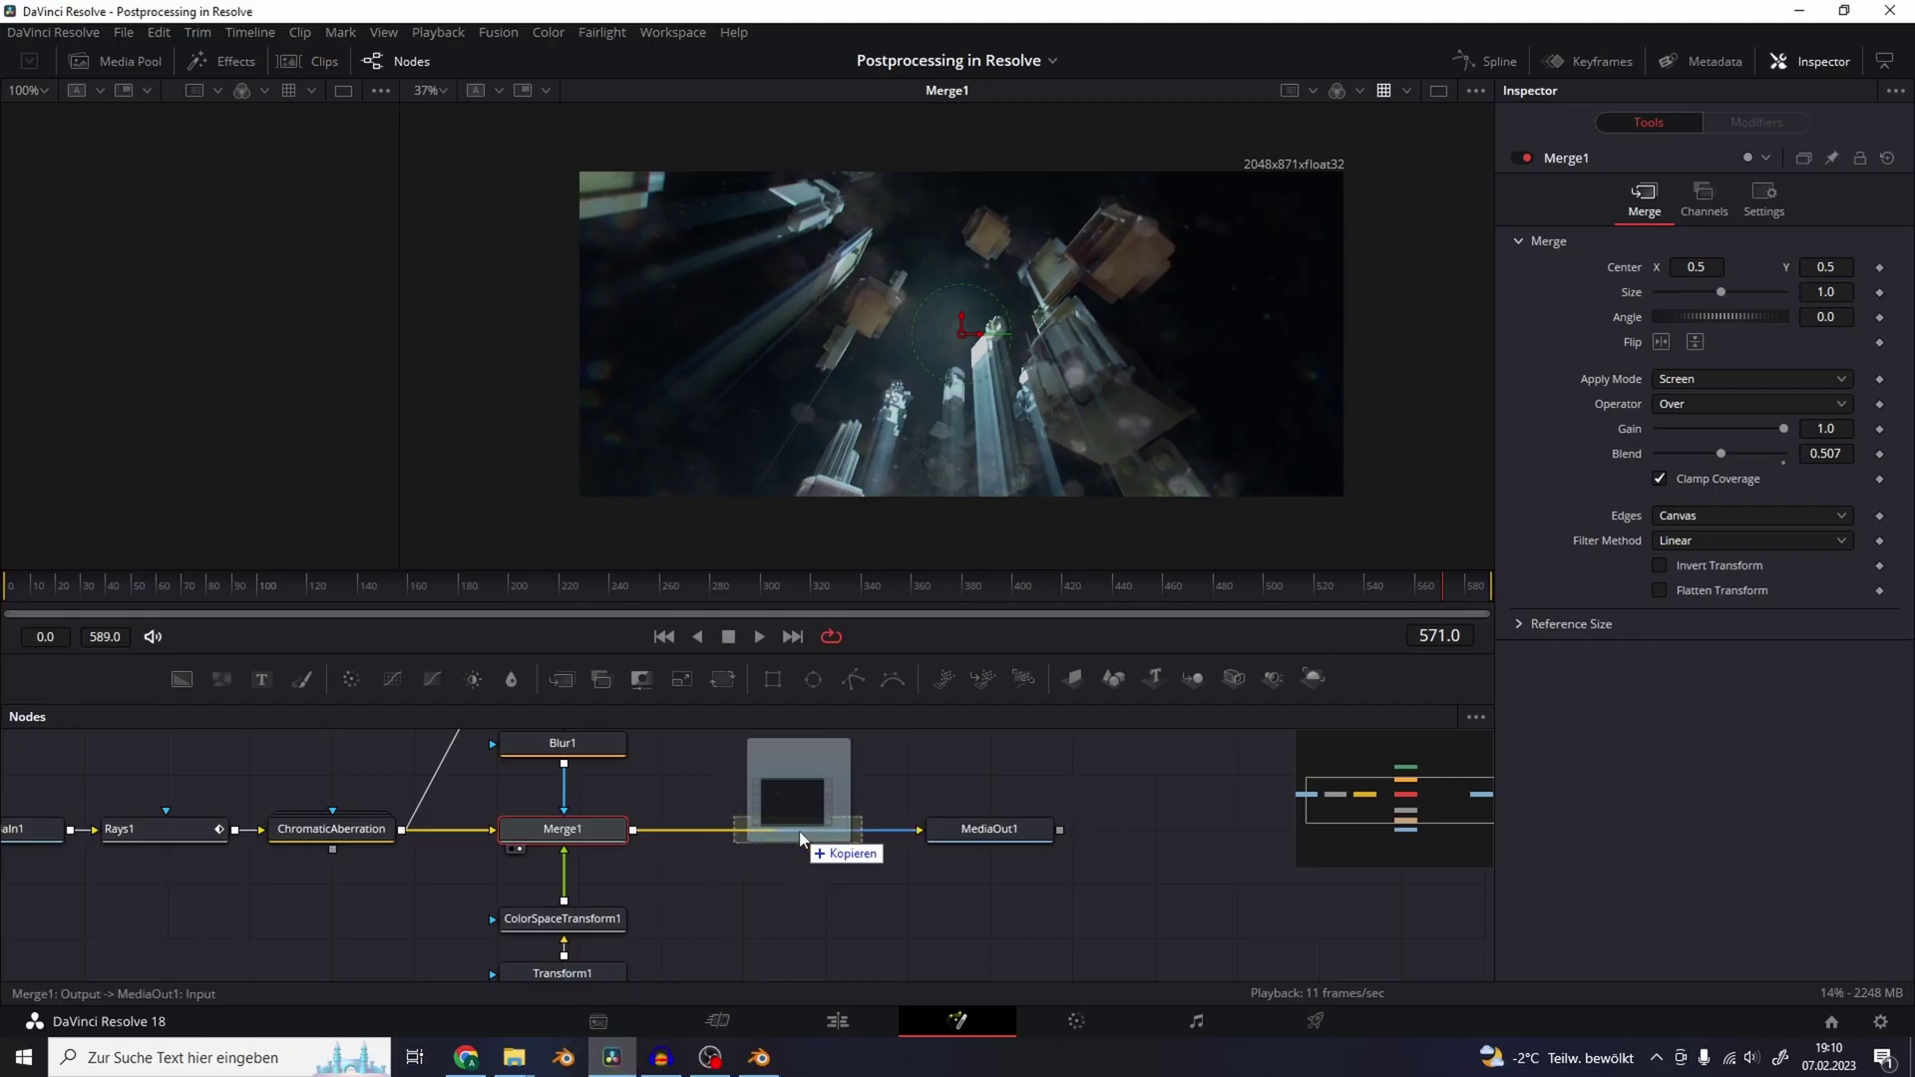
- Merge the falling dust particles clip in after Merge1 and paste a copy of the Color Space Transform after the clip
{"action": "left_click_drag", "start_coordinate": [799, 833], "coordinate": [799, 832]}
{"action": "left_click_drag", "start_coordinate": [599, 948], "coordinate": [834, 816]}
{"action": "key", "text": "2"}
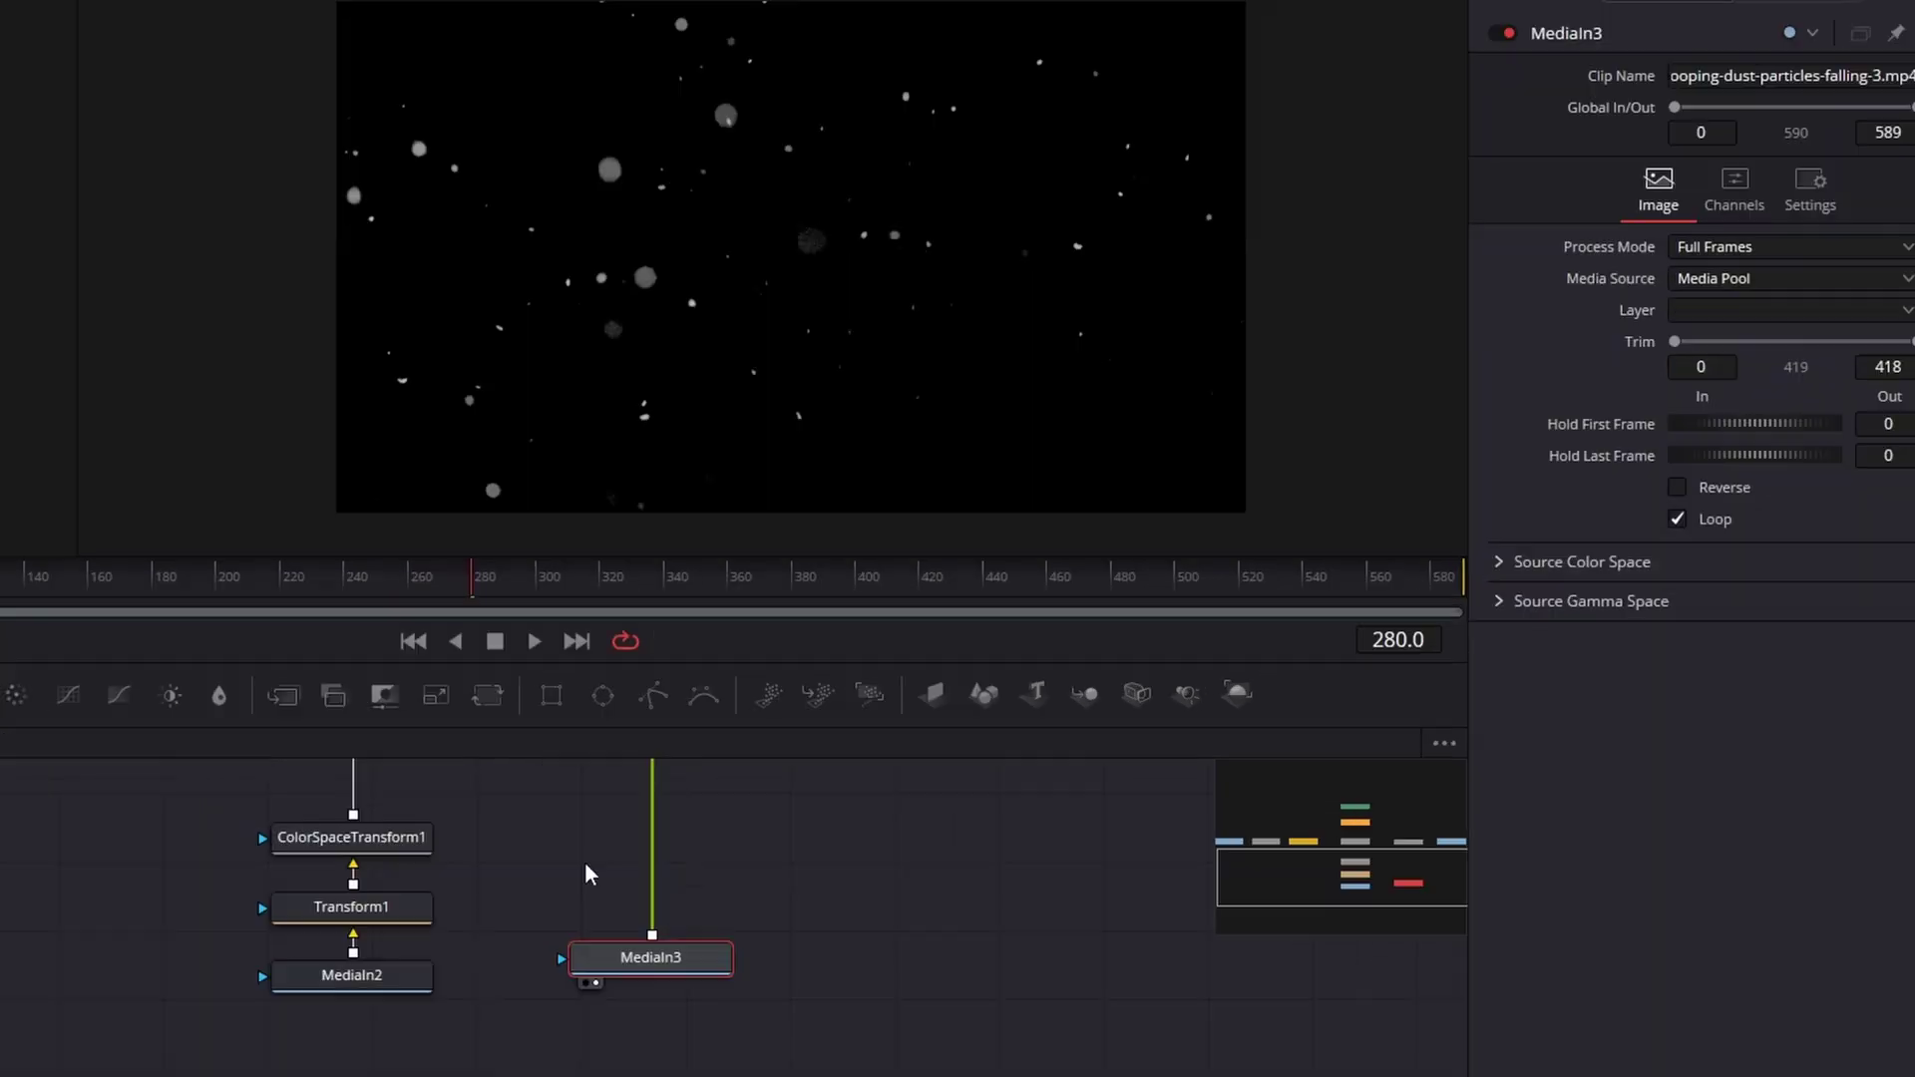
{"action": "left_click_drag", "start_coordinate": [860, 854], "coordinate": [833, 908]}
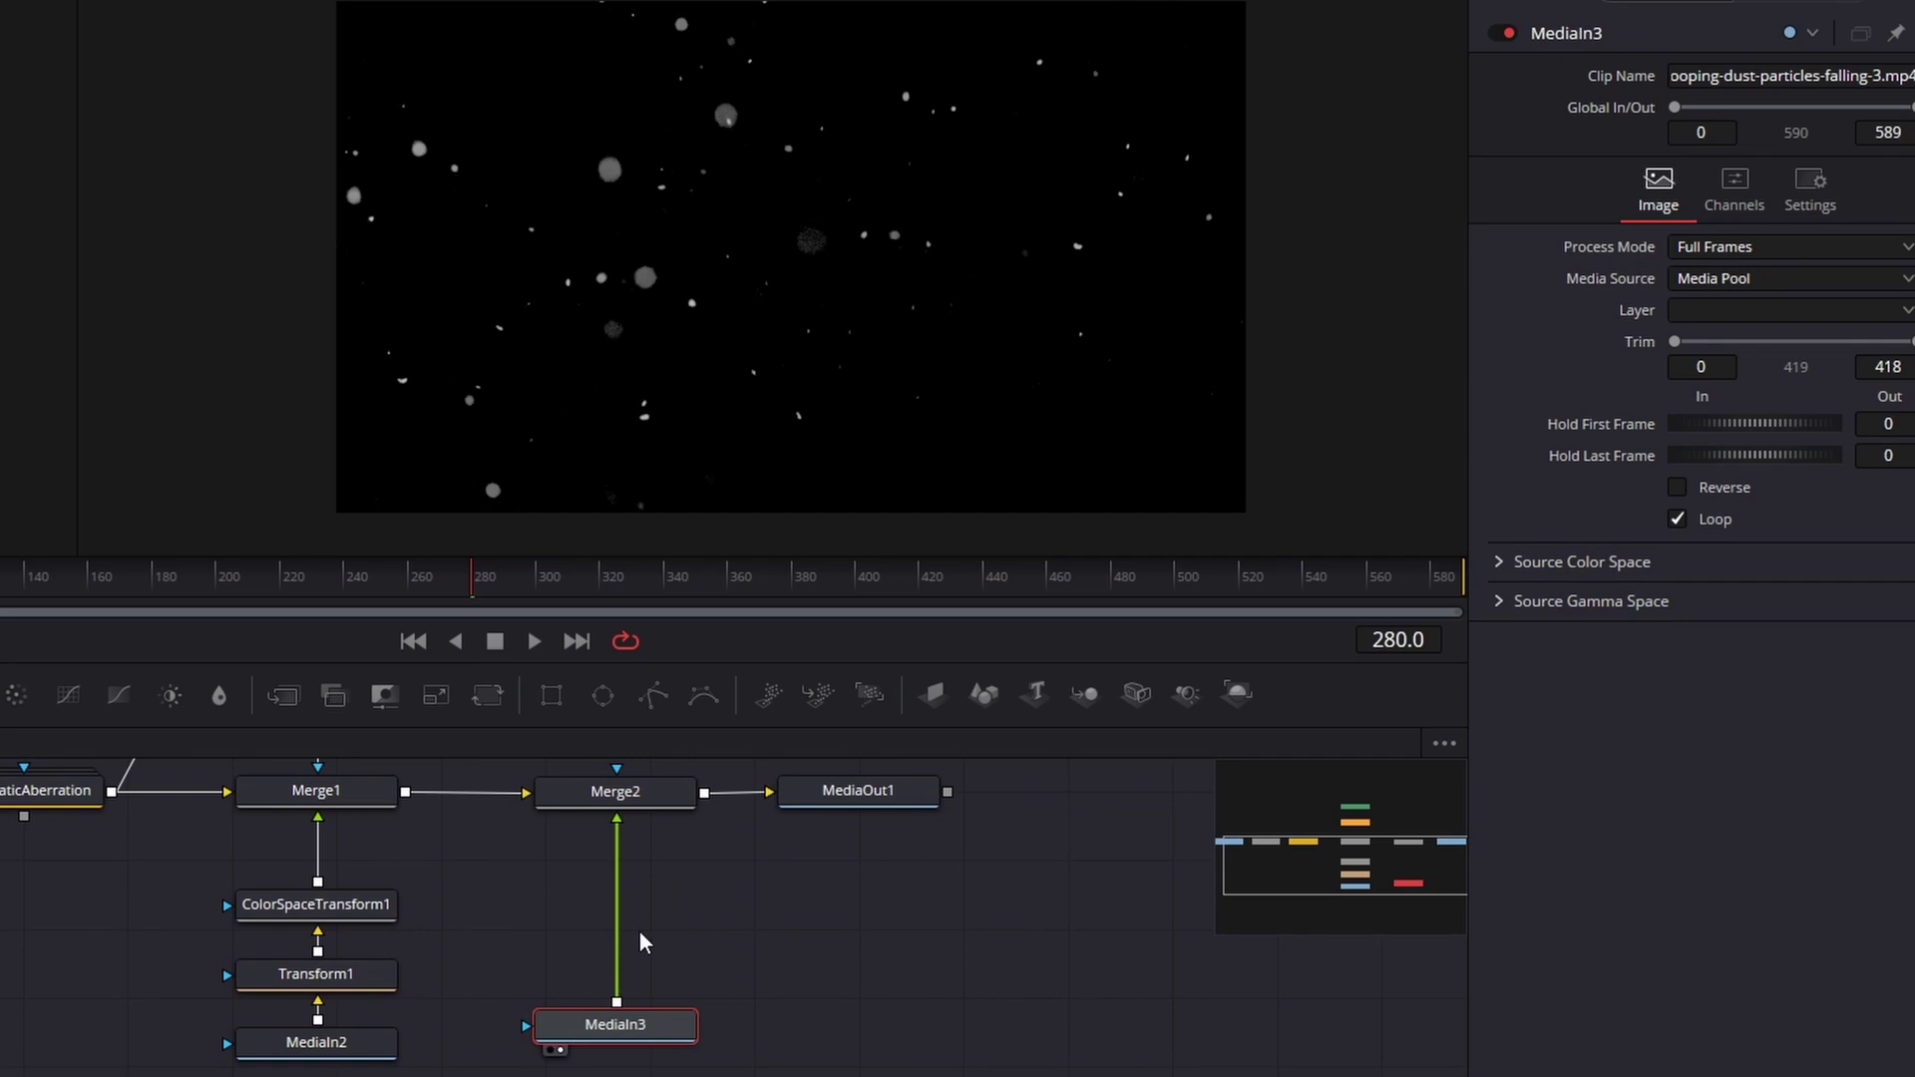
{"action": "key", "text": "ctrl+v"}
- Scale the dust in Merge2 to size 1.08 and set its apply mode to Screen
{"action": "left_click", "coordinate": [685, 791]}
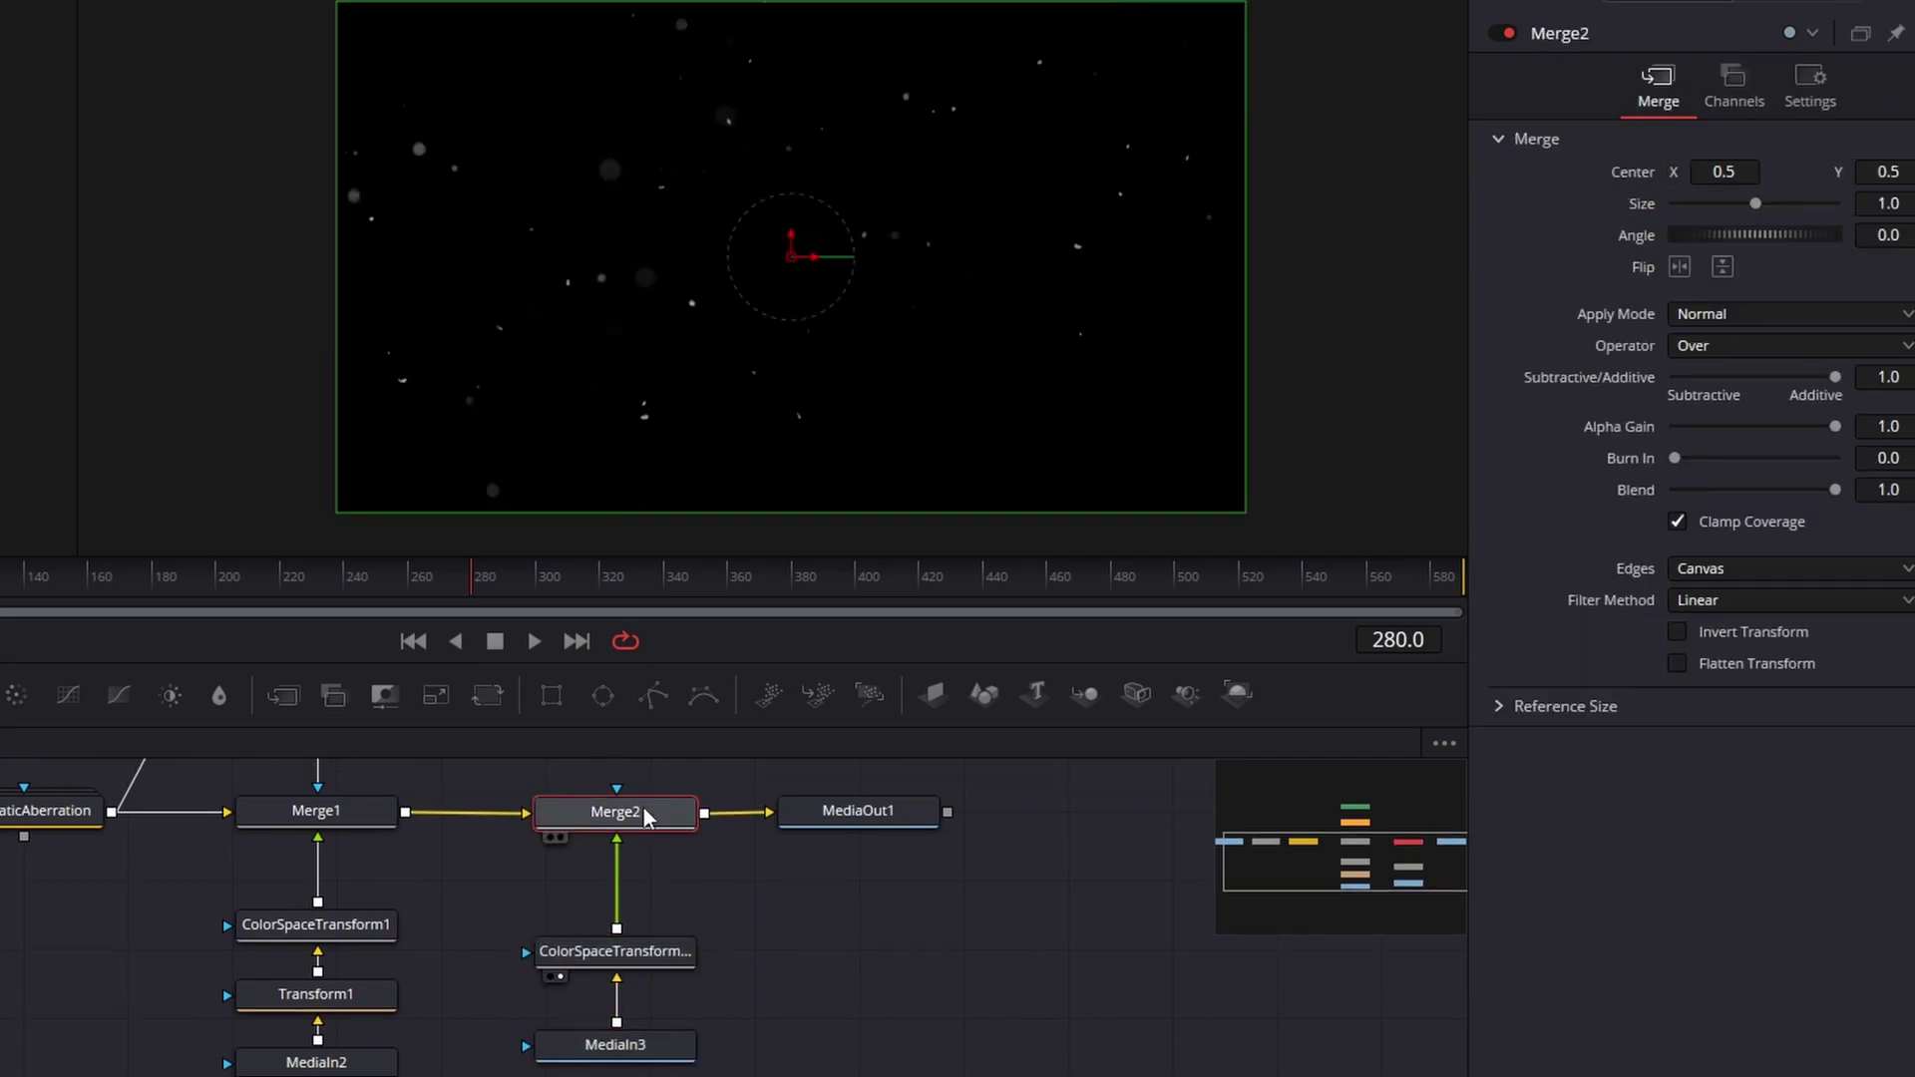
{"action": "left_click_drag", "start_coordinate": [1876, 203], "coordinate": [1910, 204]}
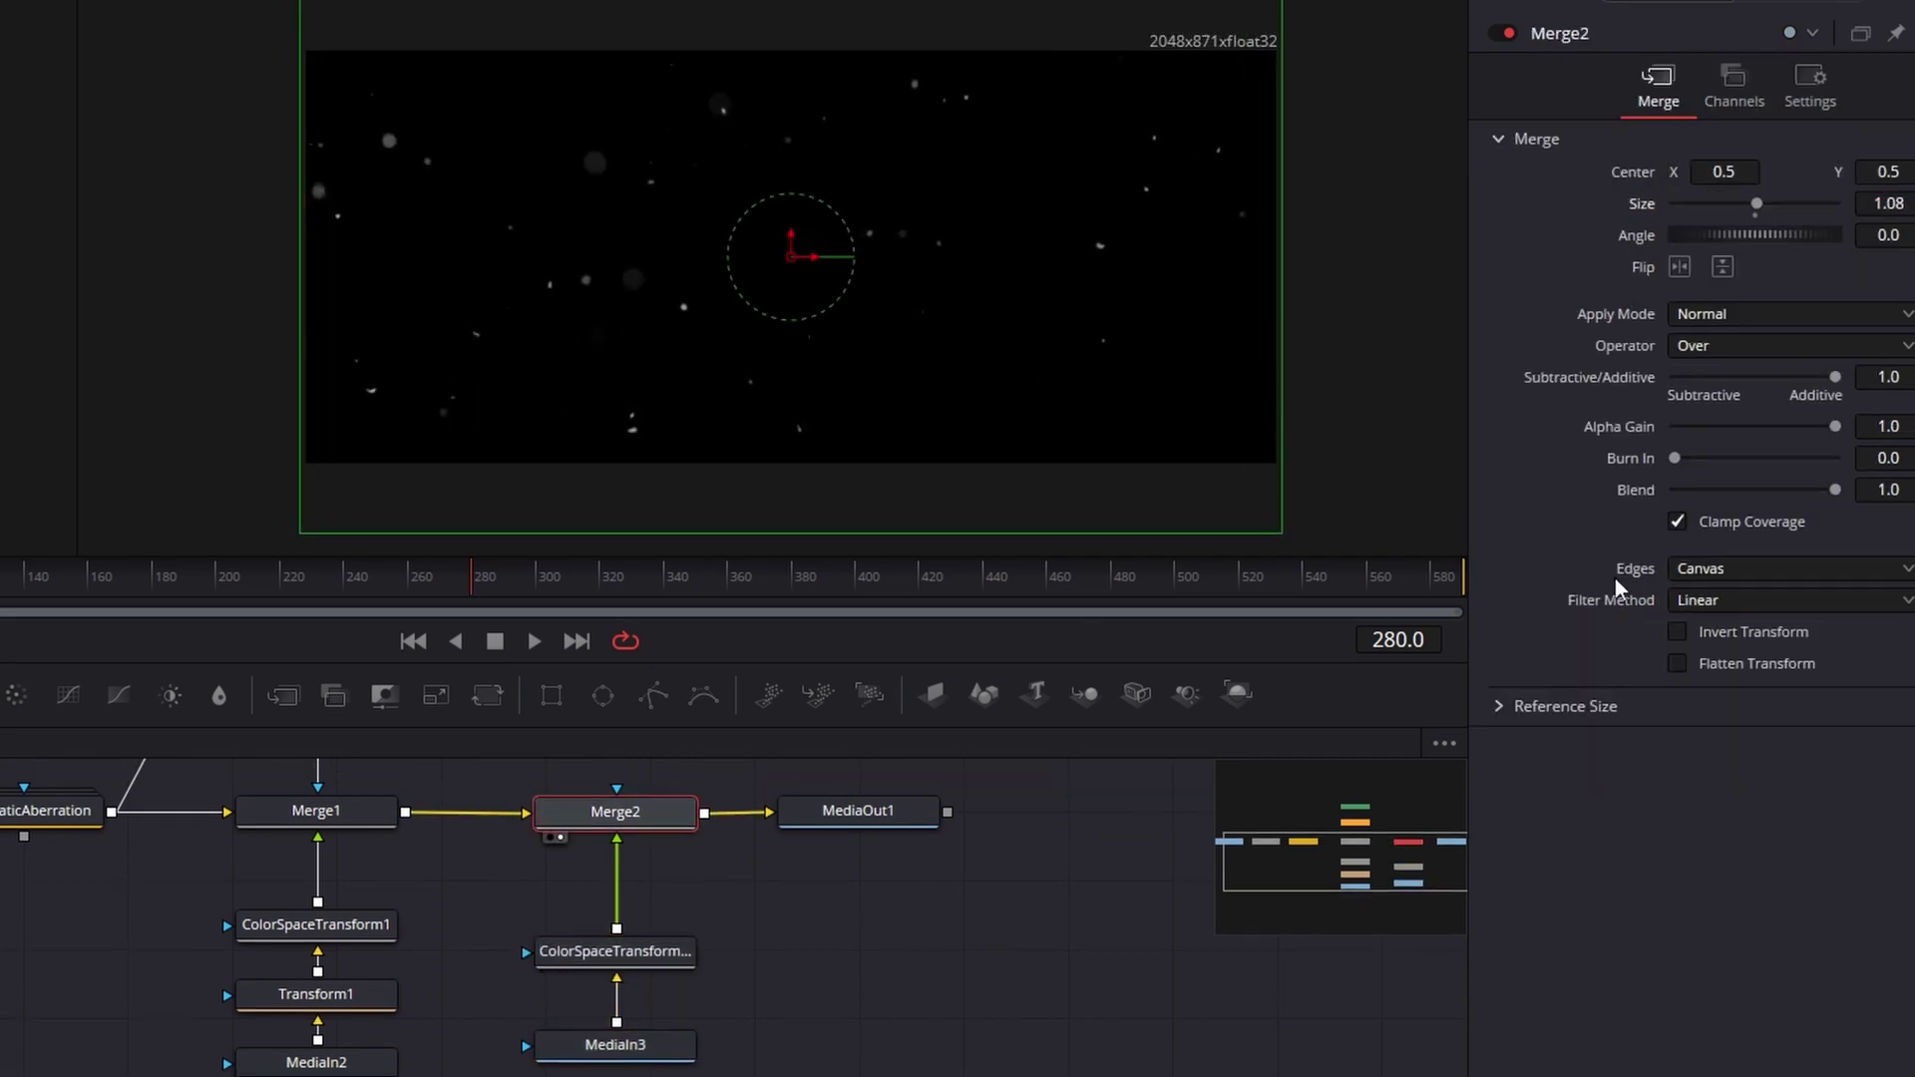
{"action": "left_click", "coordinate": [1710, 315]}
{"action": "left_click", "coordinate": [1703, 372]}
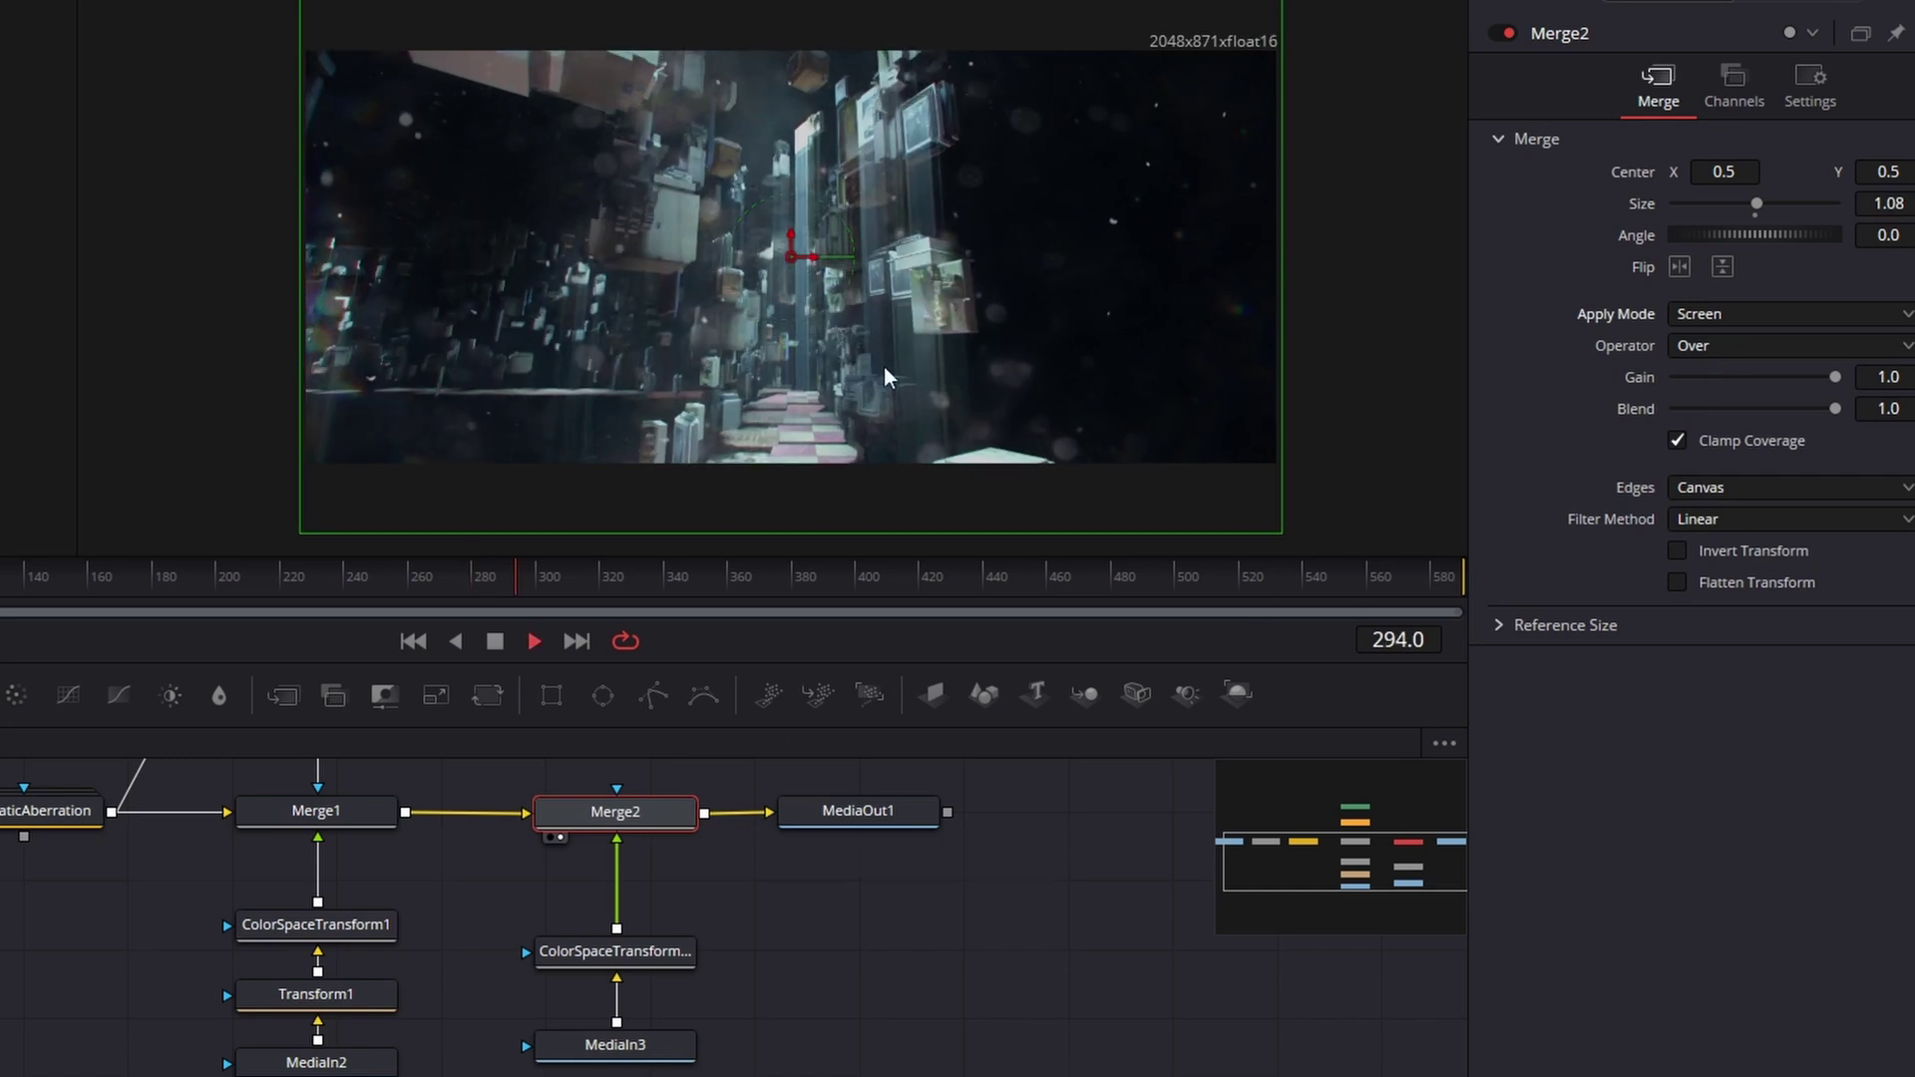
- Play back the dust overlay and lower Merge2's blend to 0.072
{"action": "key", "text": "space"}
{"action": "left_click_drag", "start_coordinate": [1835, 409], "coordinate": [1832, 409]}
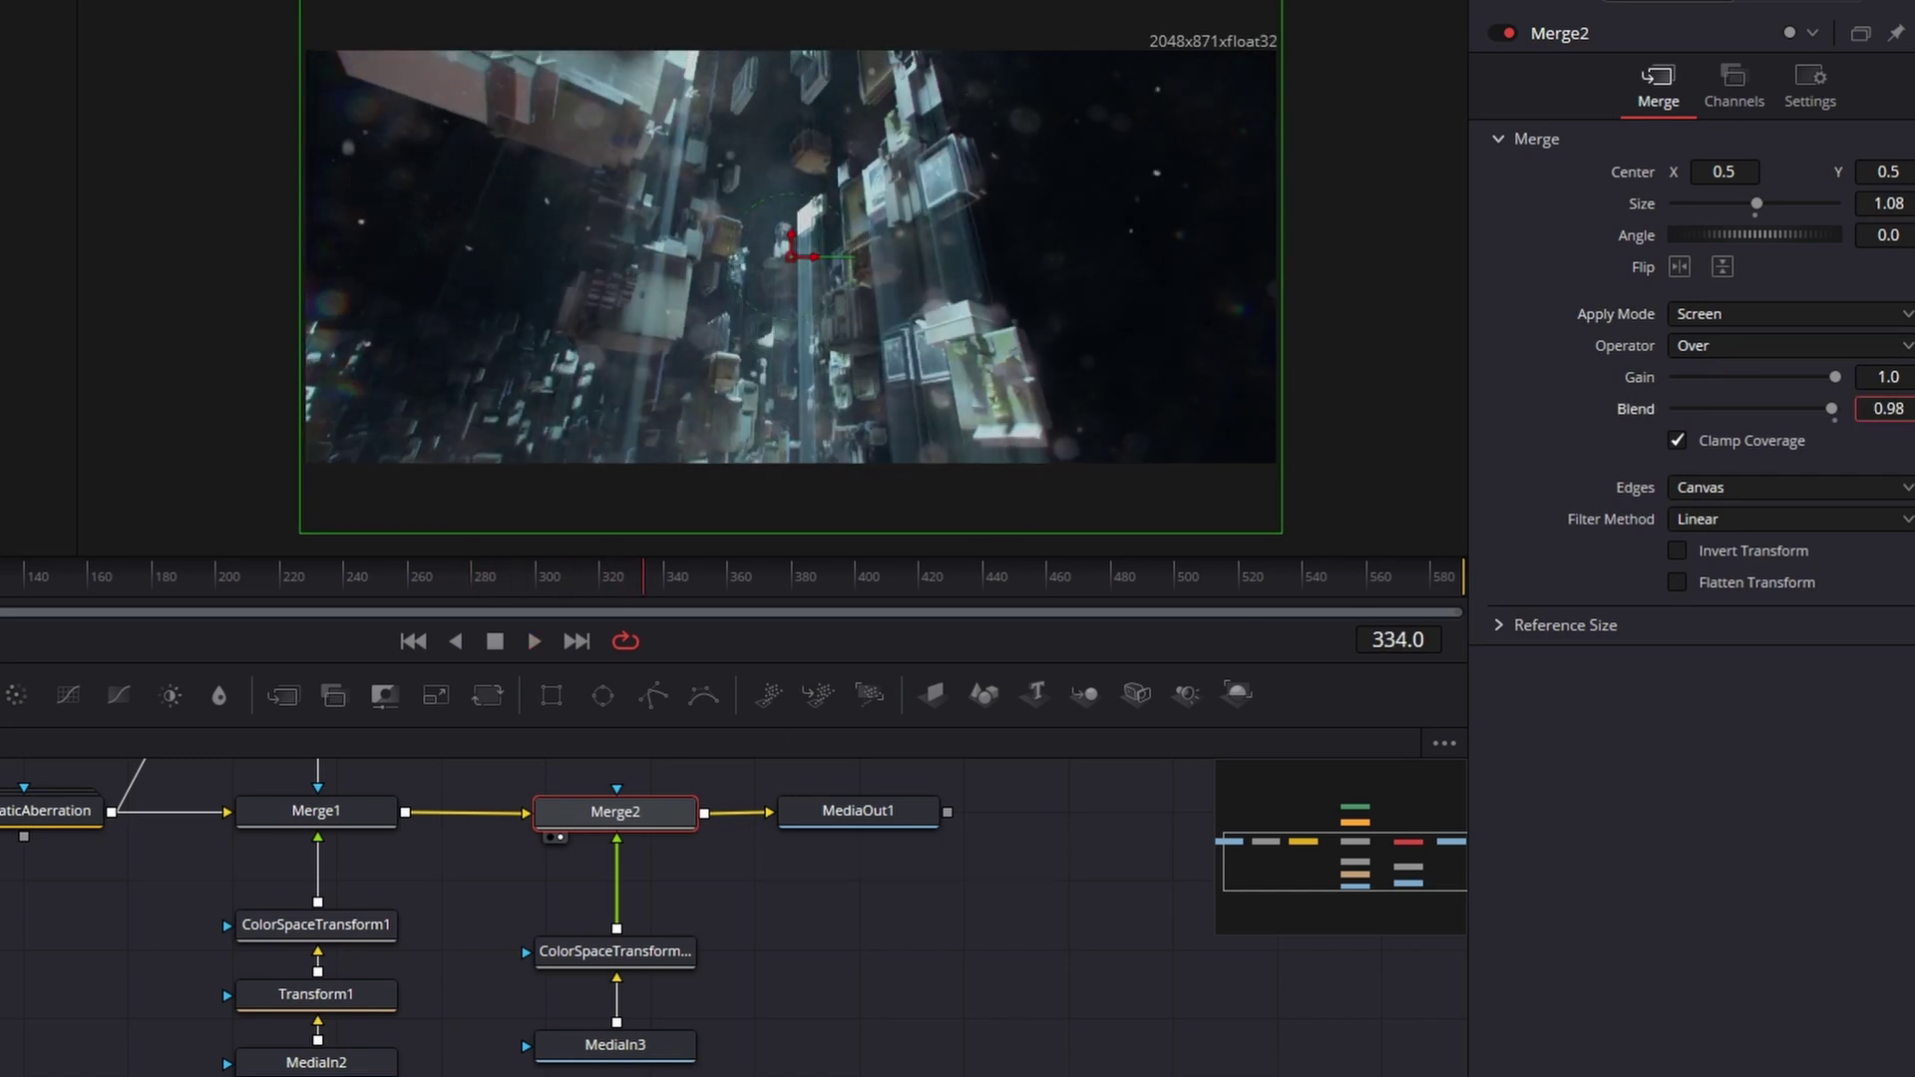
{"action": "key", "text": "space"}
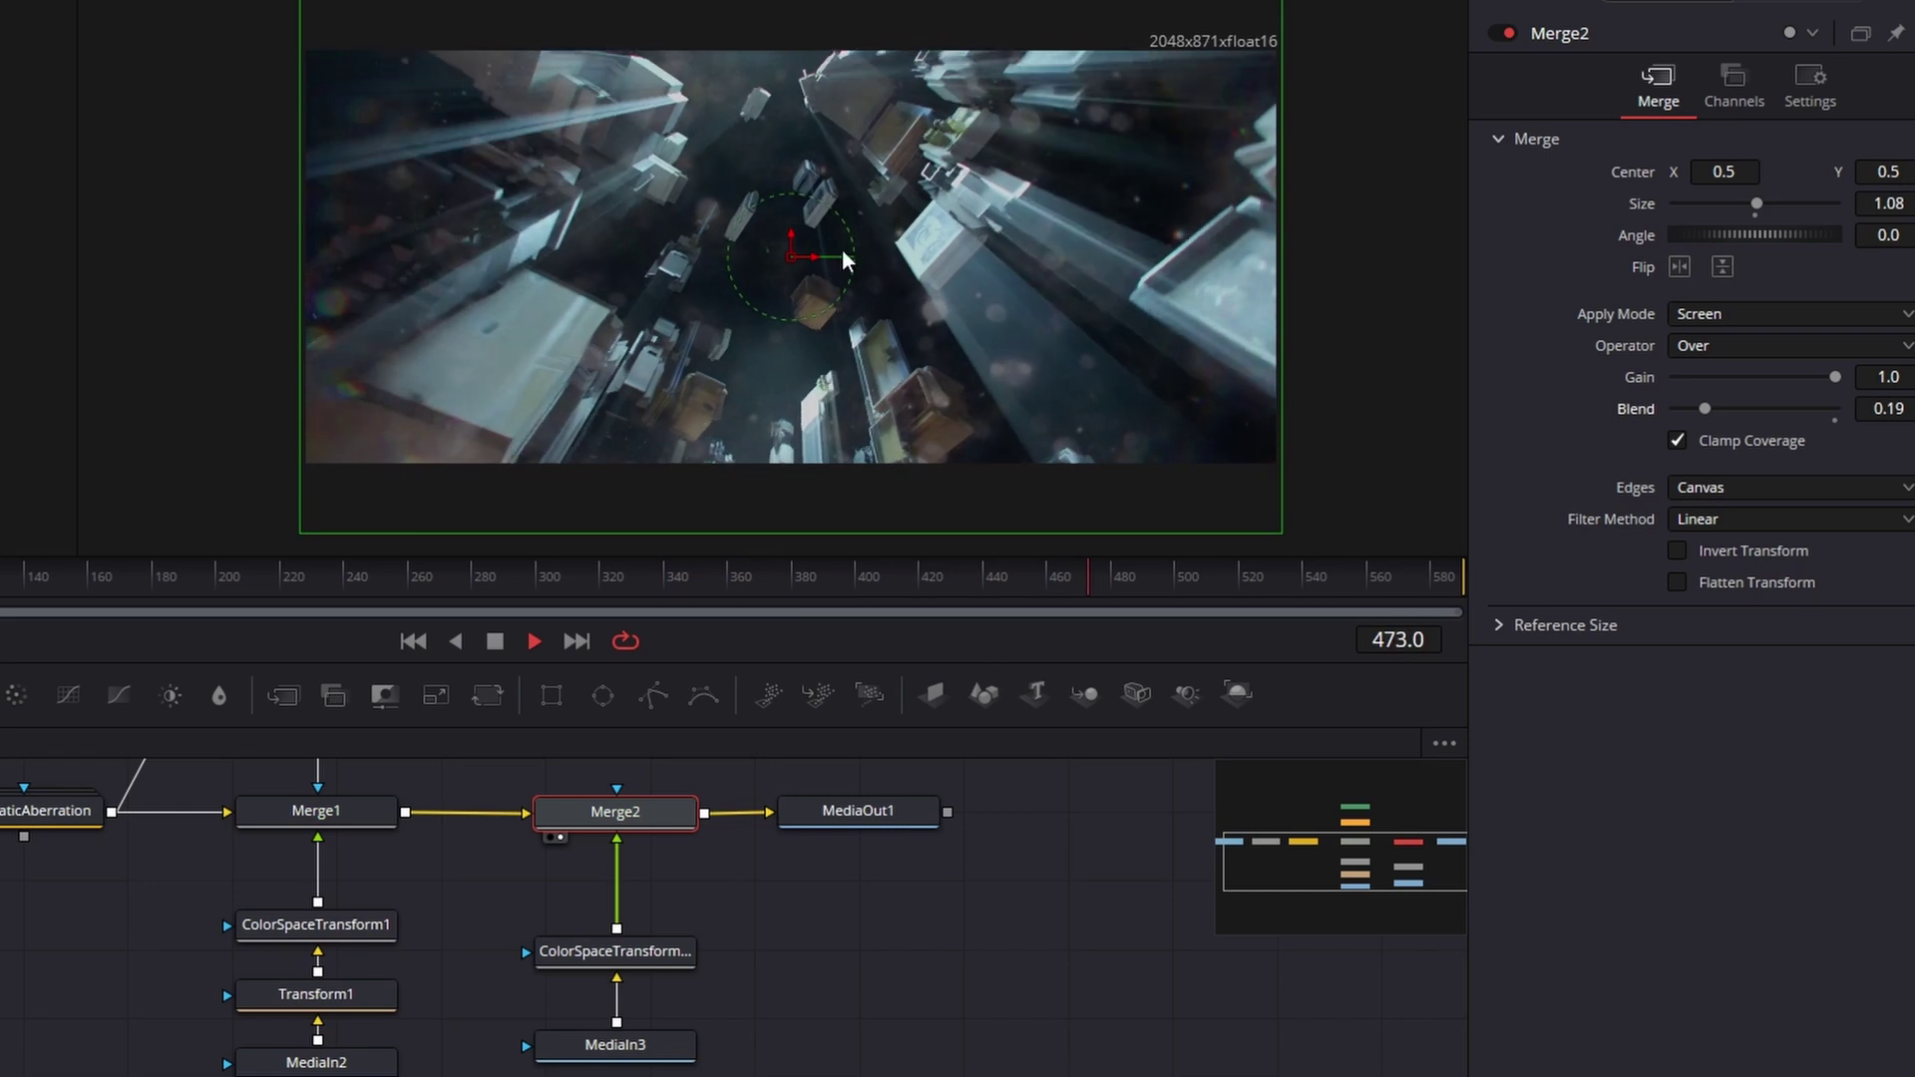
{"action": "key", "text": "space"}
{"action": "left_click_drag", "start_coordinate": [1907, 408], "coordinate": [1890, 408]}
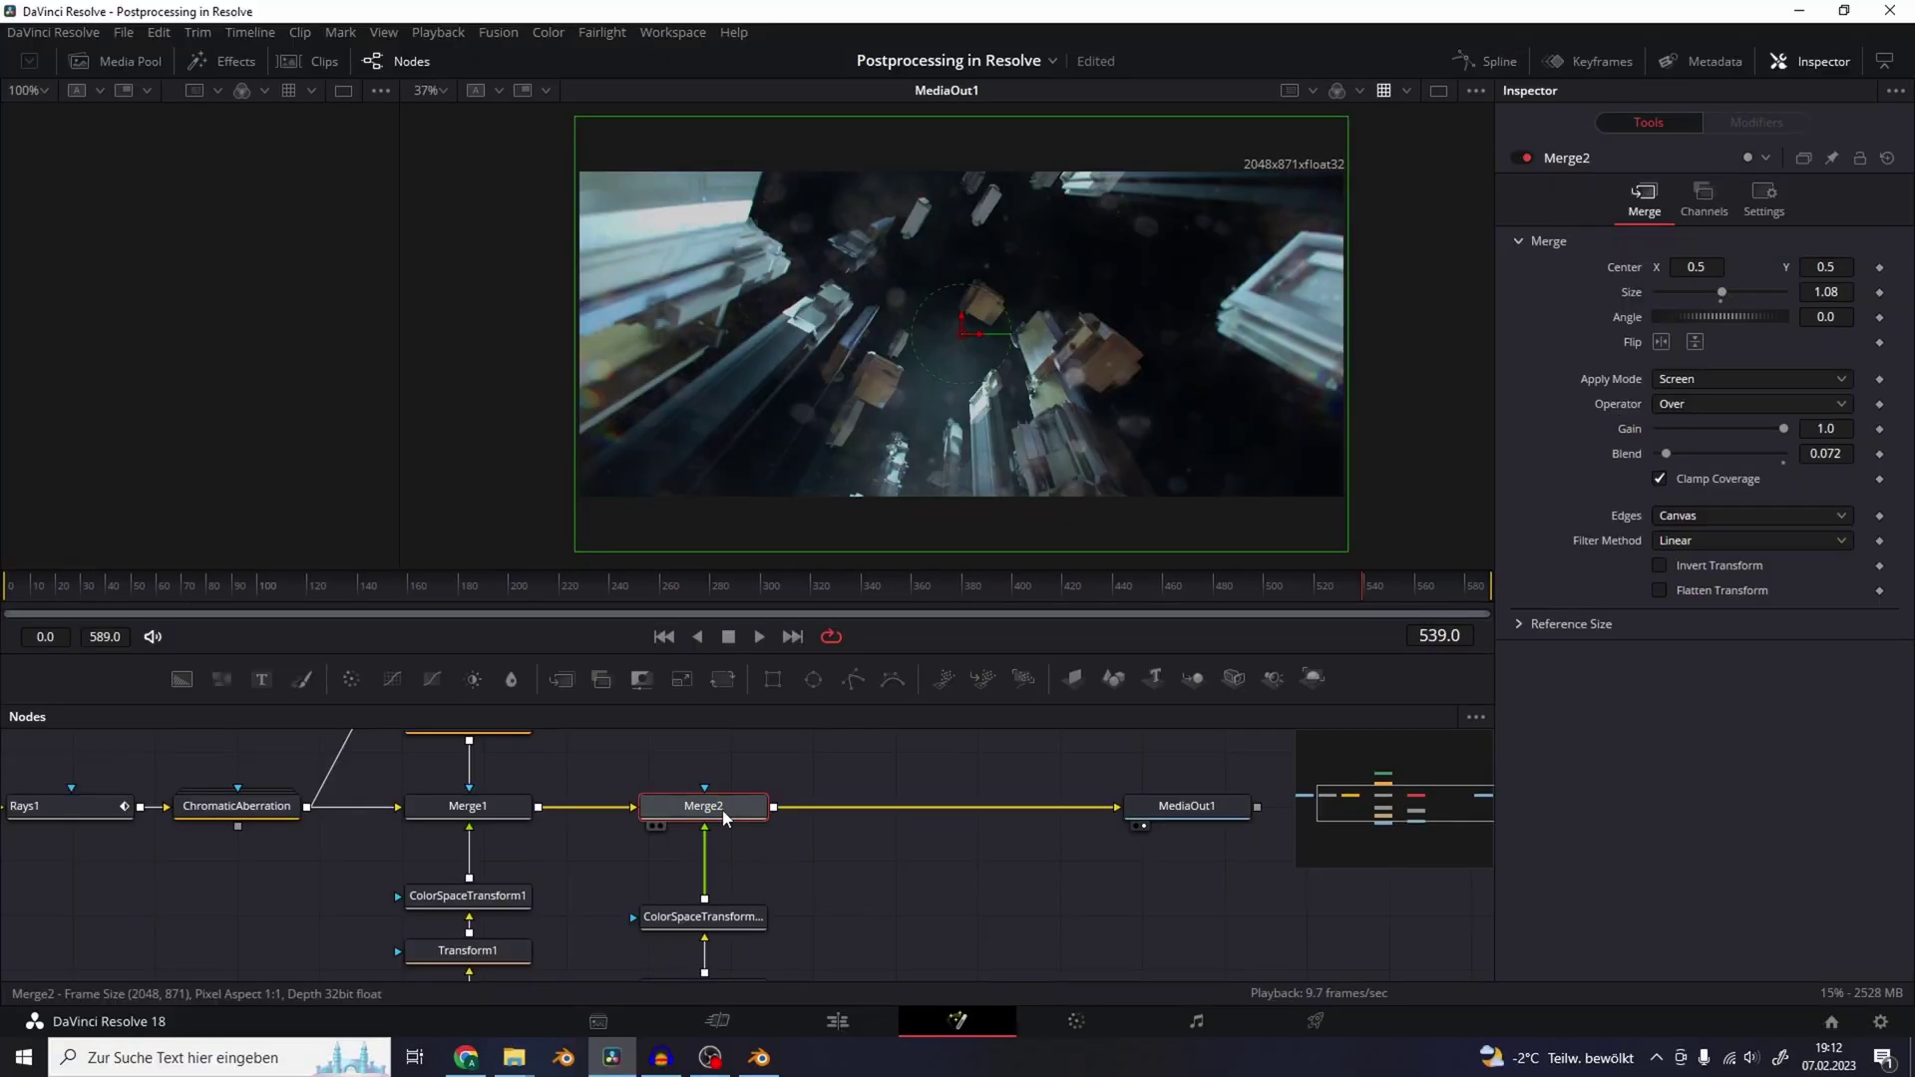
- Find a film effect among the tools using "film" and add it after Merge2
{"action": "key", "text": "shift+space"}
{"action": "type", "text": "film"}
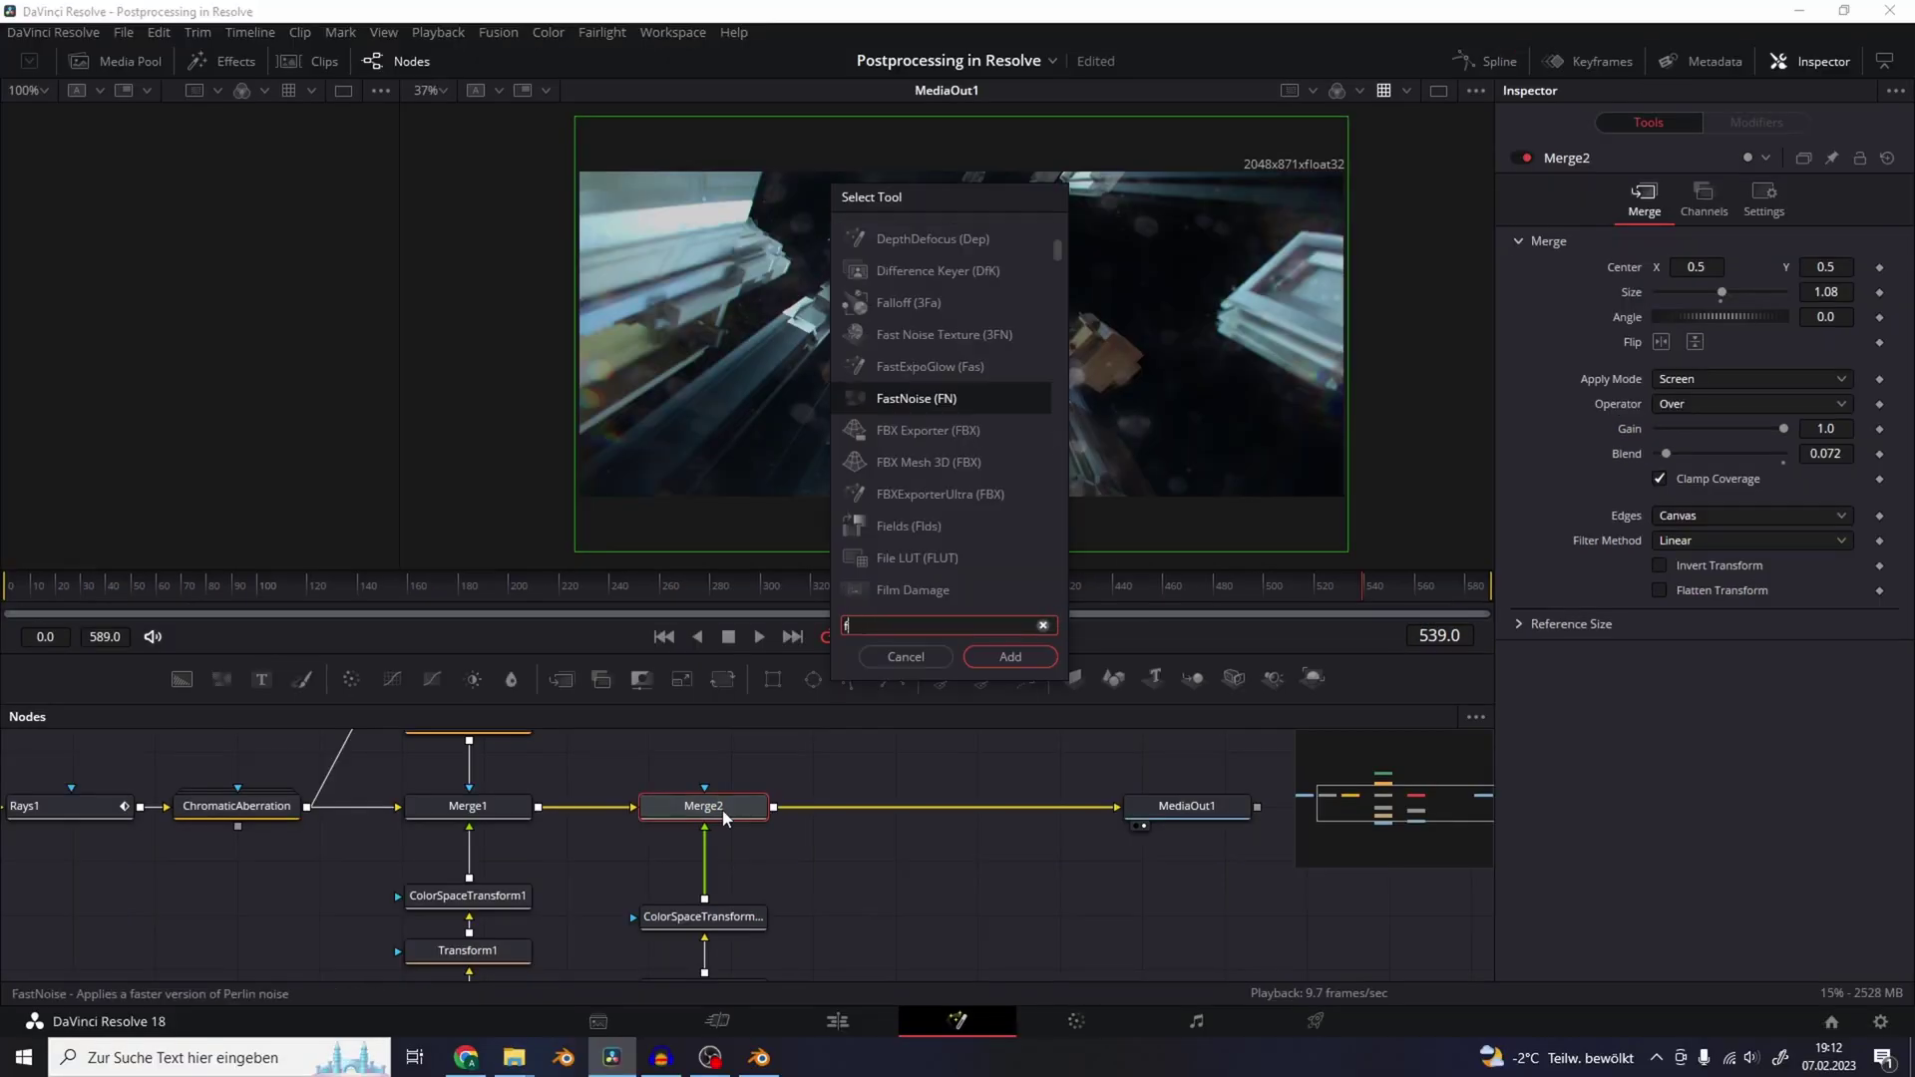
{"action": "left_click", "coordinate": [1011, 658]}
{"action": "scroll", "coordinate": [1014, 281], "scroll_direction": "up", "scroll_amount": 5}
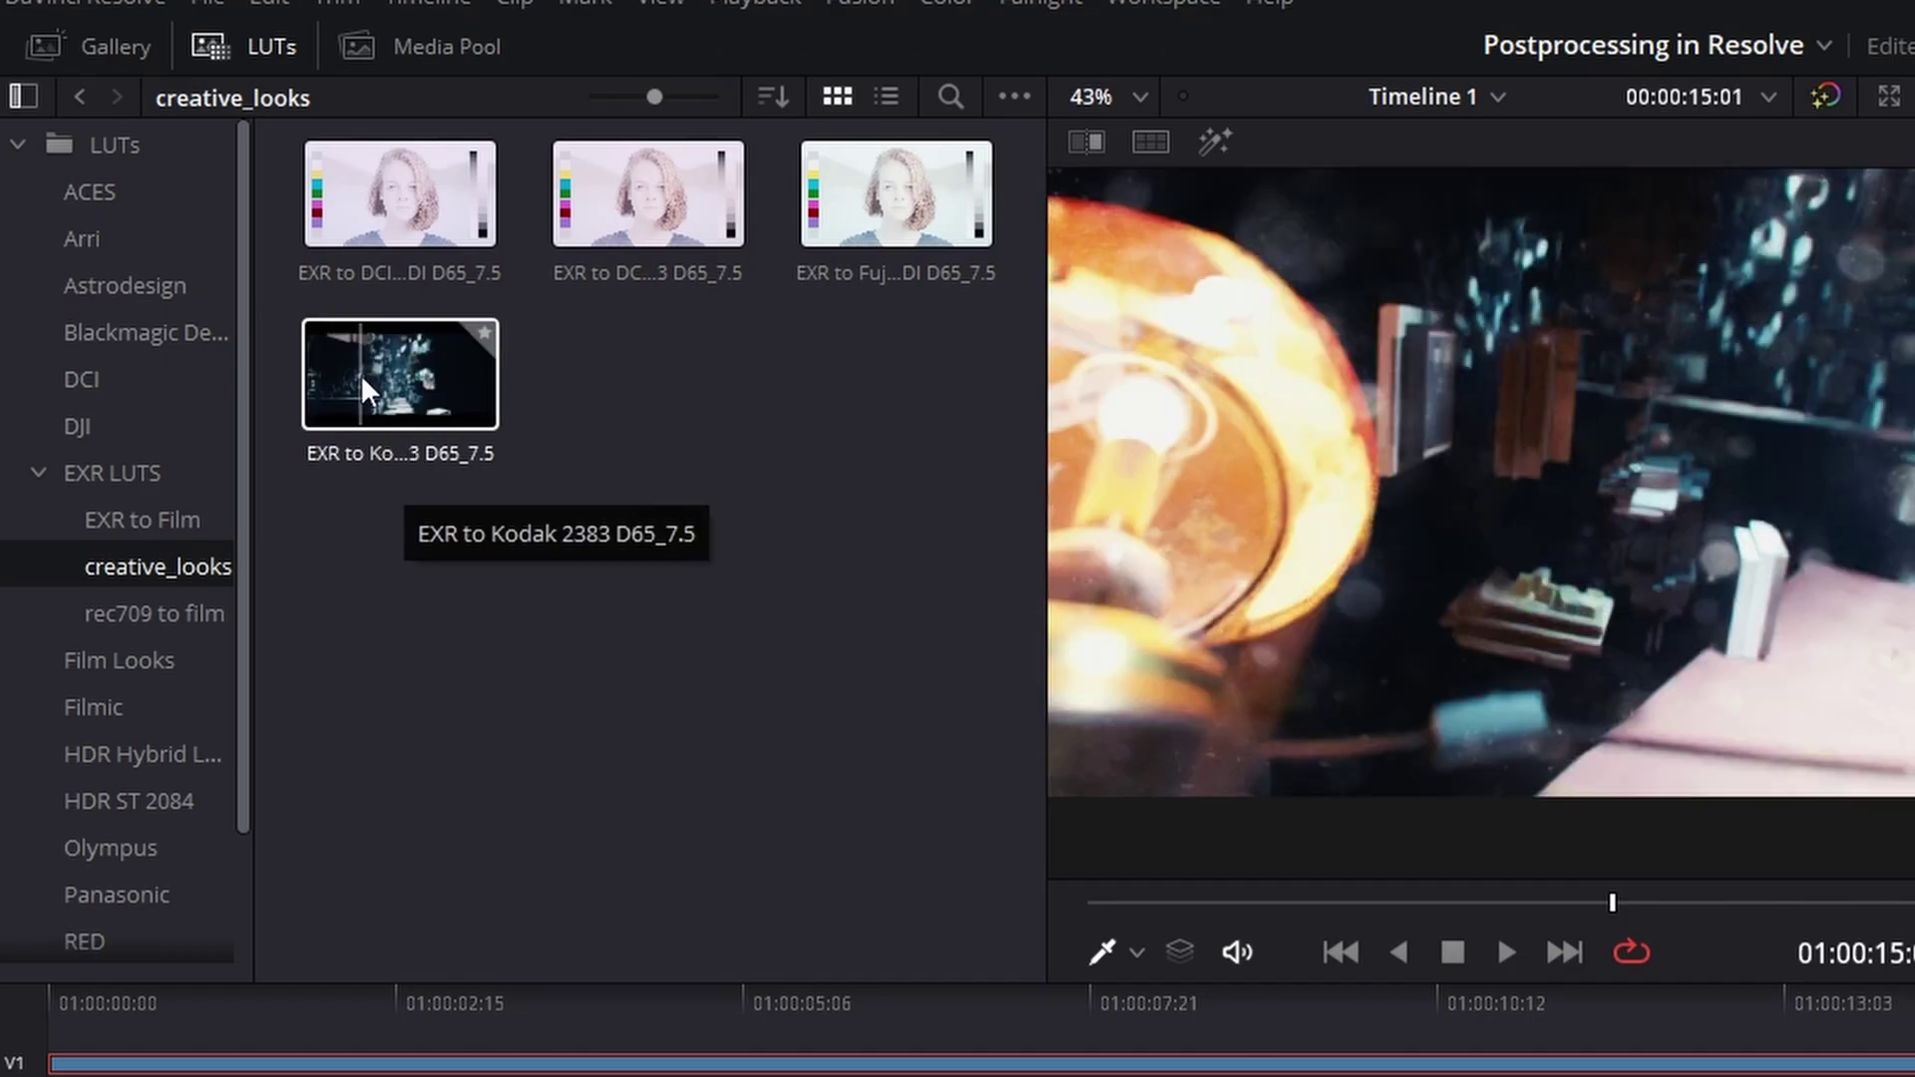
- Apply the EXR to Kodak 2383 D65_7.5 LUT to node 01 on the Color page and hide the LUT browser
{"action": "left_click_drag", "start_coordinate": [361, 373], "coordinate": [1366, 625]}
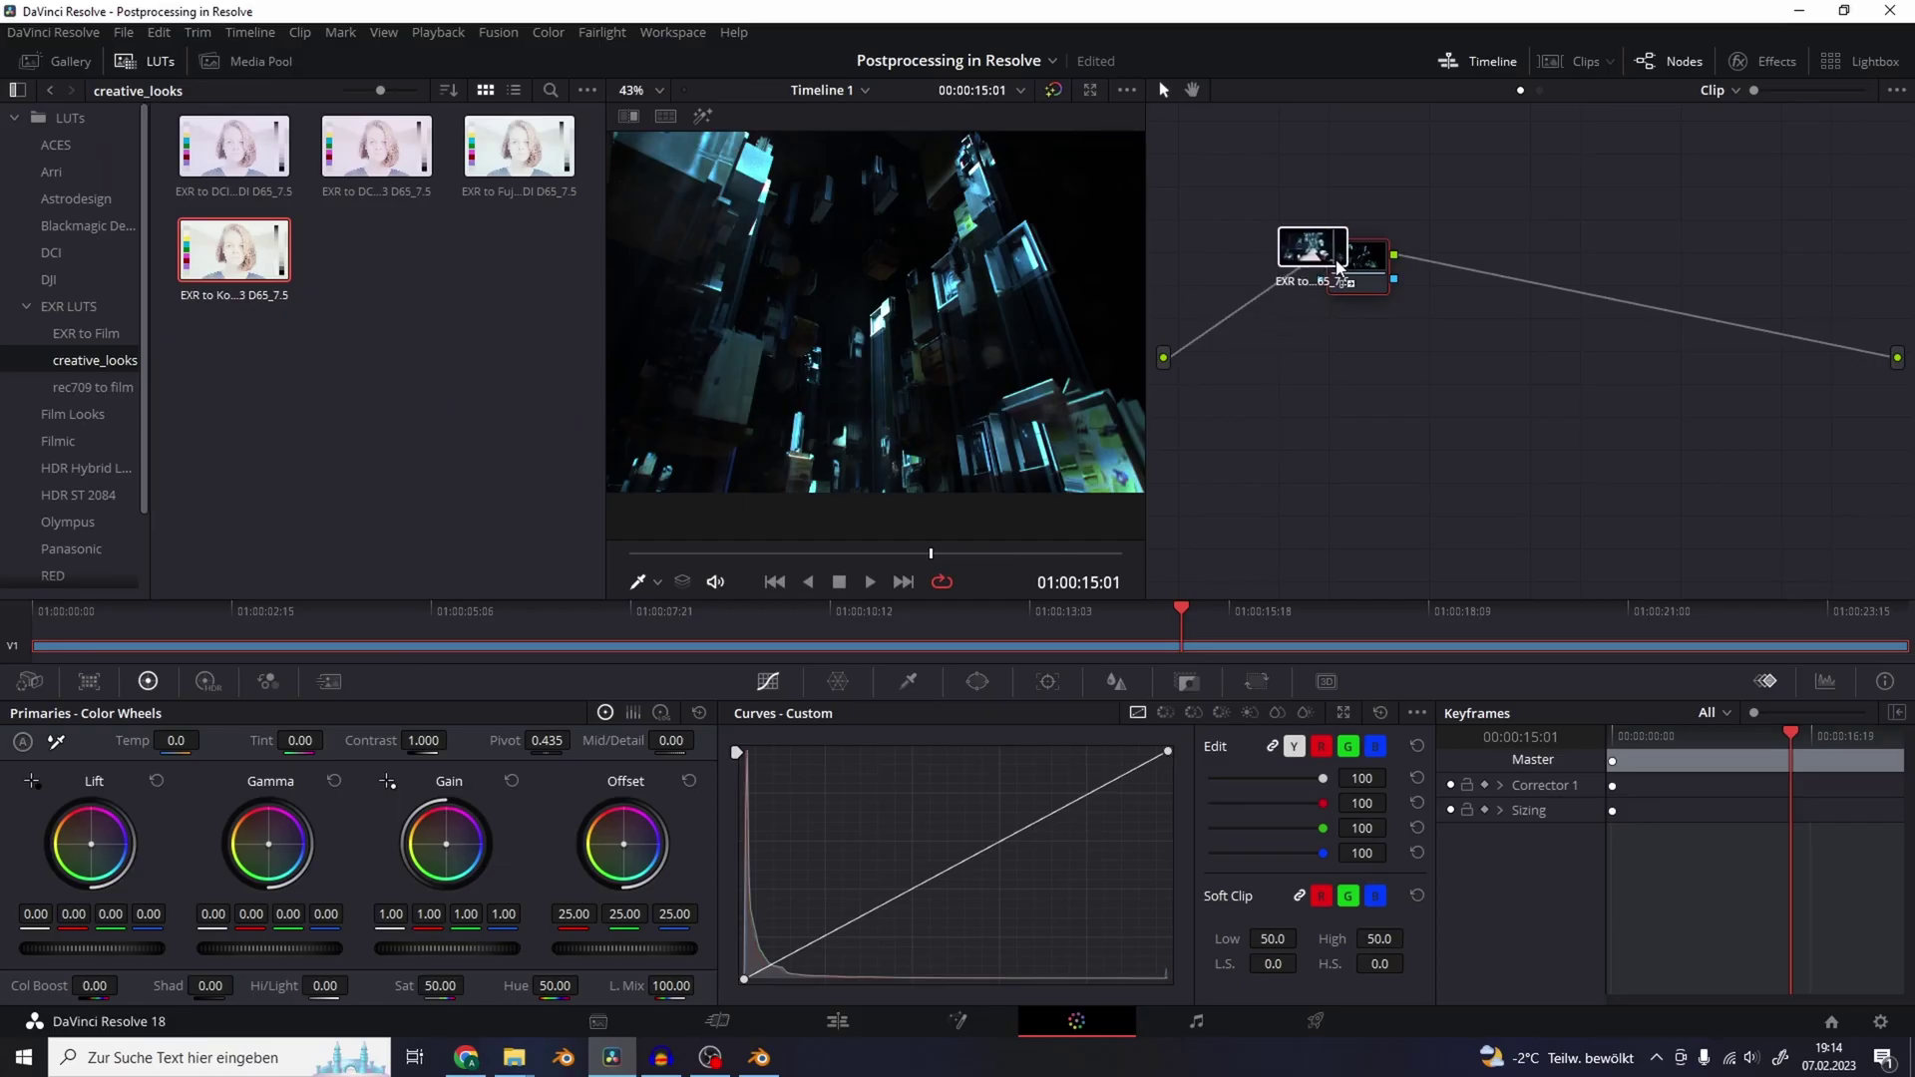
{"action": "left_click_drag", "start_coordinate": [1368, 269], "coordinate": [1366, 268]}
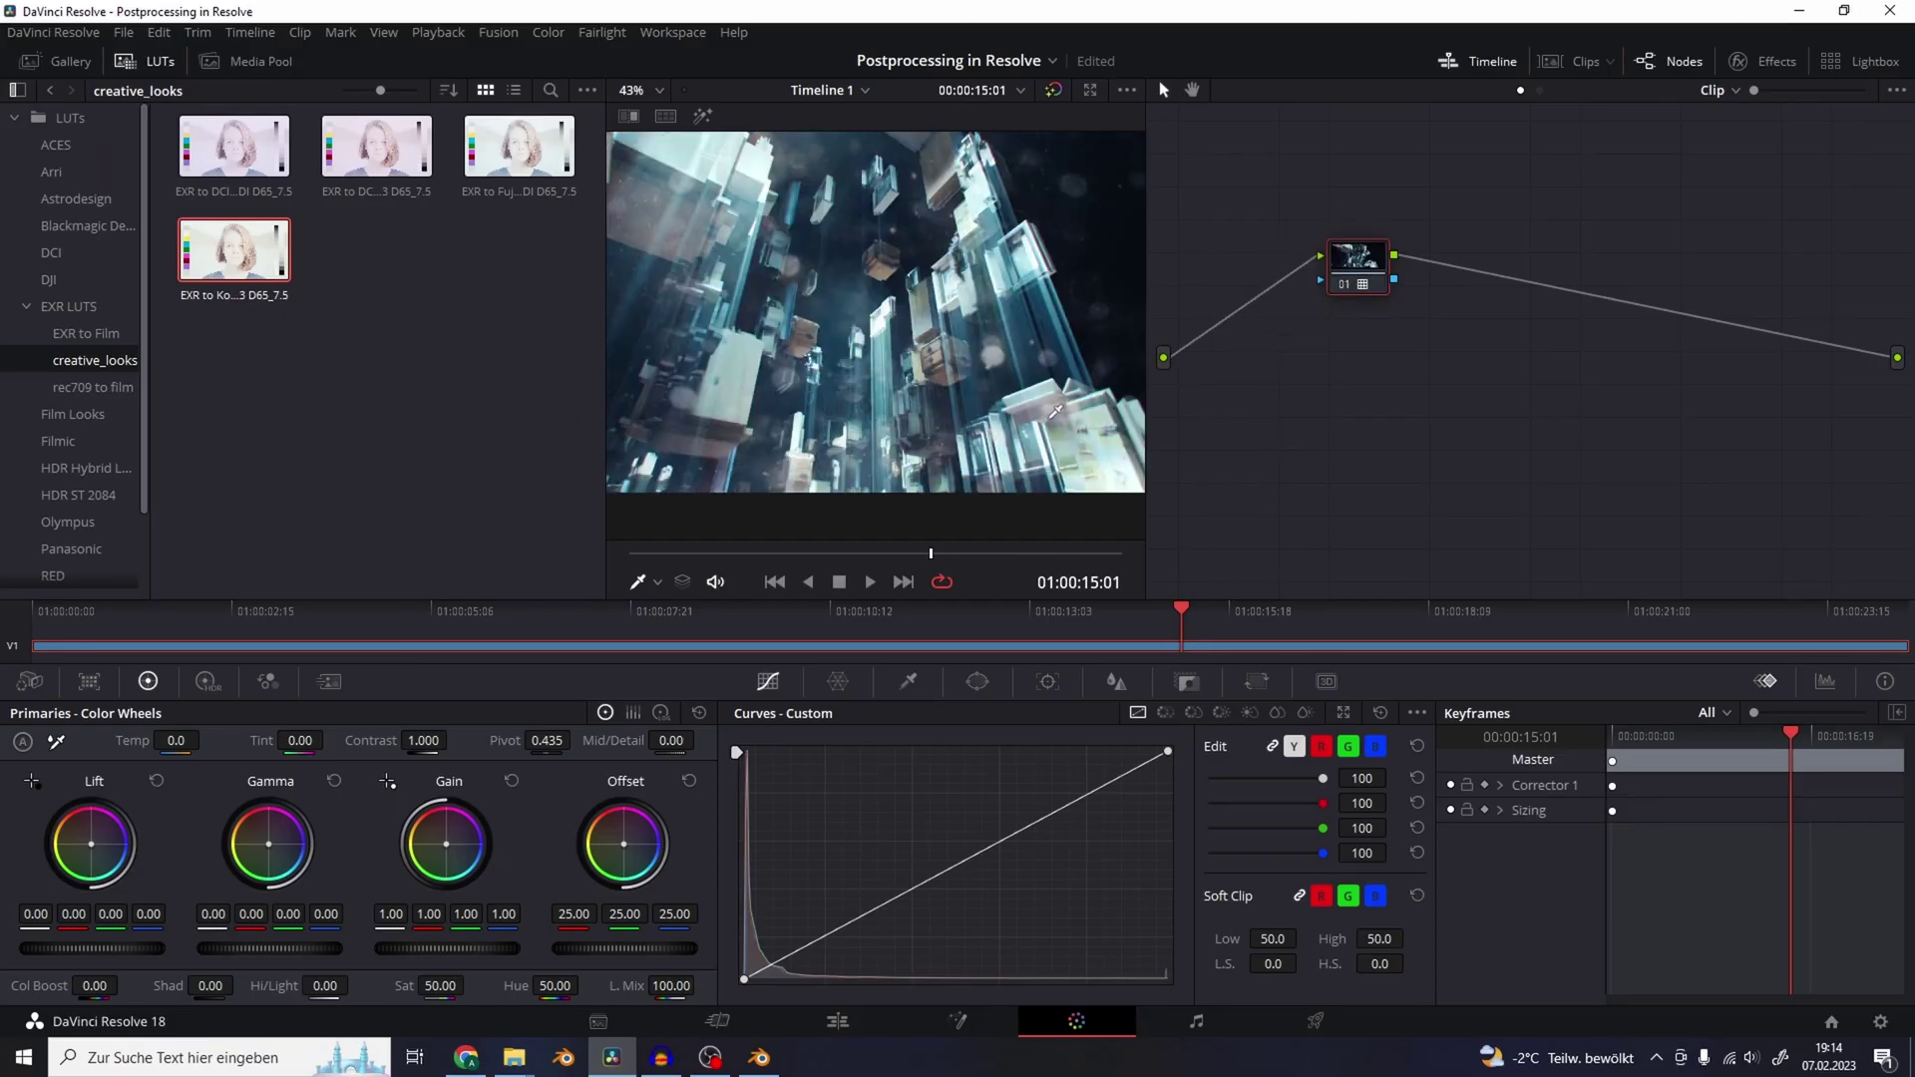
{"action": "left_click", "coordinate": [146, 61]}
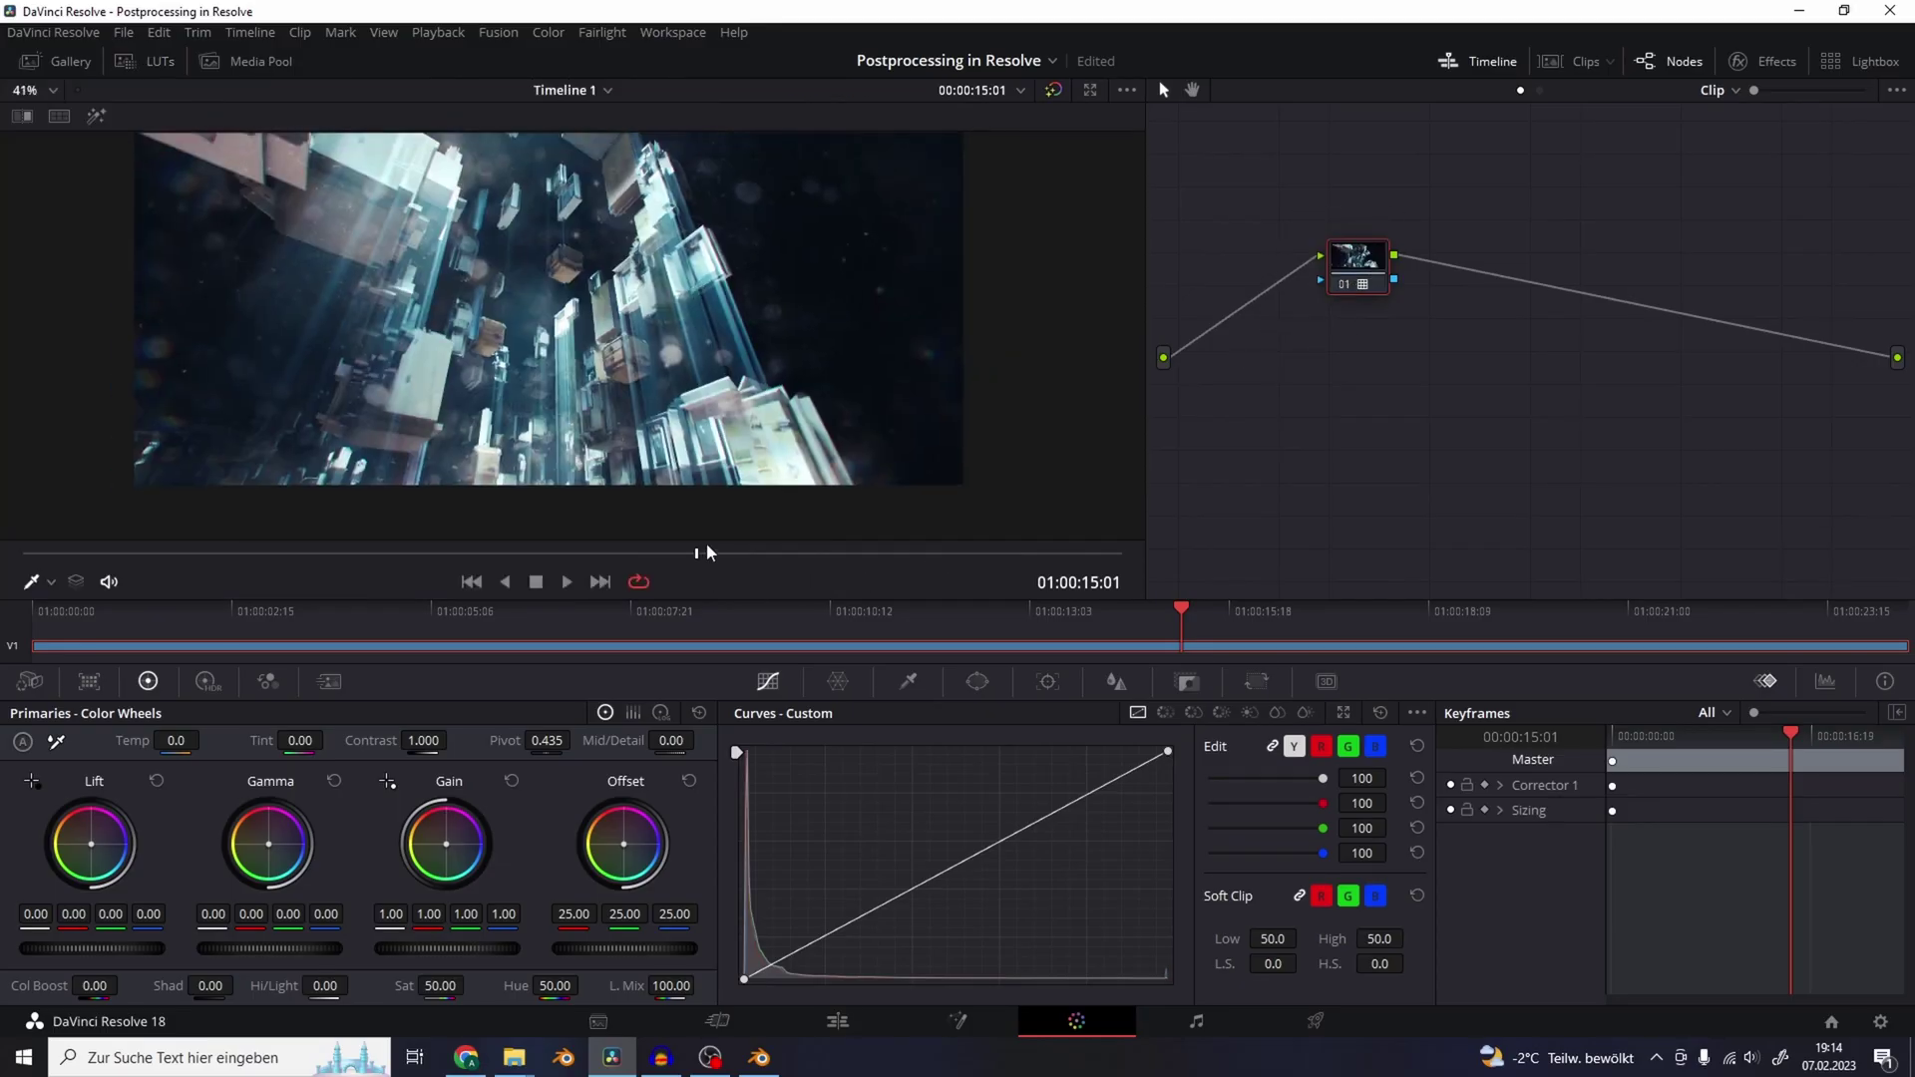
- Compare the frame at 01:00:18:00 with and without node 01's grade, shift the node aside and lower its master gain slightly
{"action": "left_click_drag", "start_coordinate": [709, 552], "coordinate": [836, 511]}
{"action": "key", "text": "ctrl+d"}
{"action": "key", "text": "ctrl+d"}
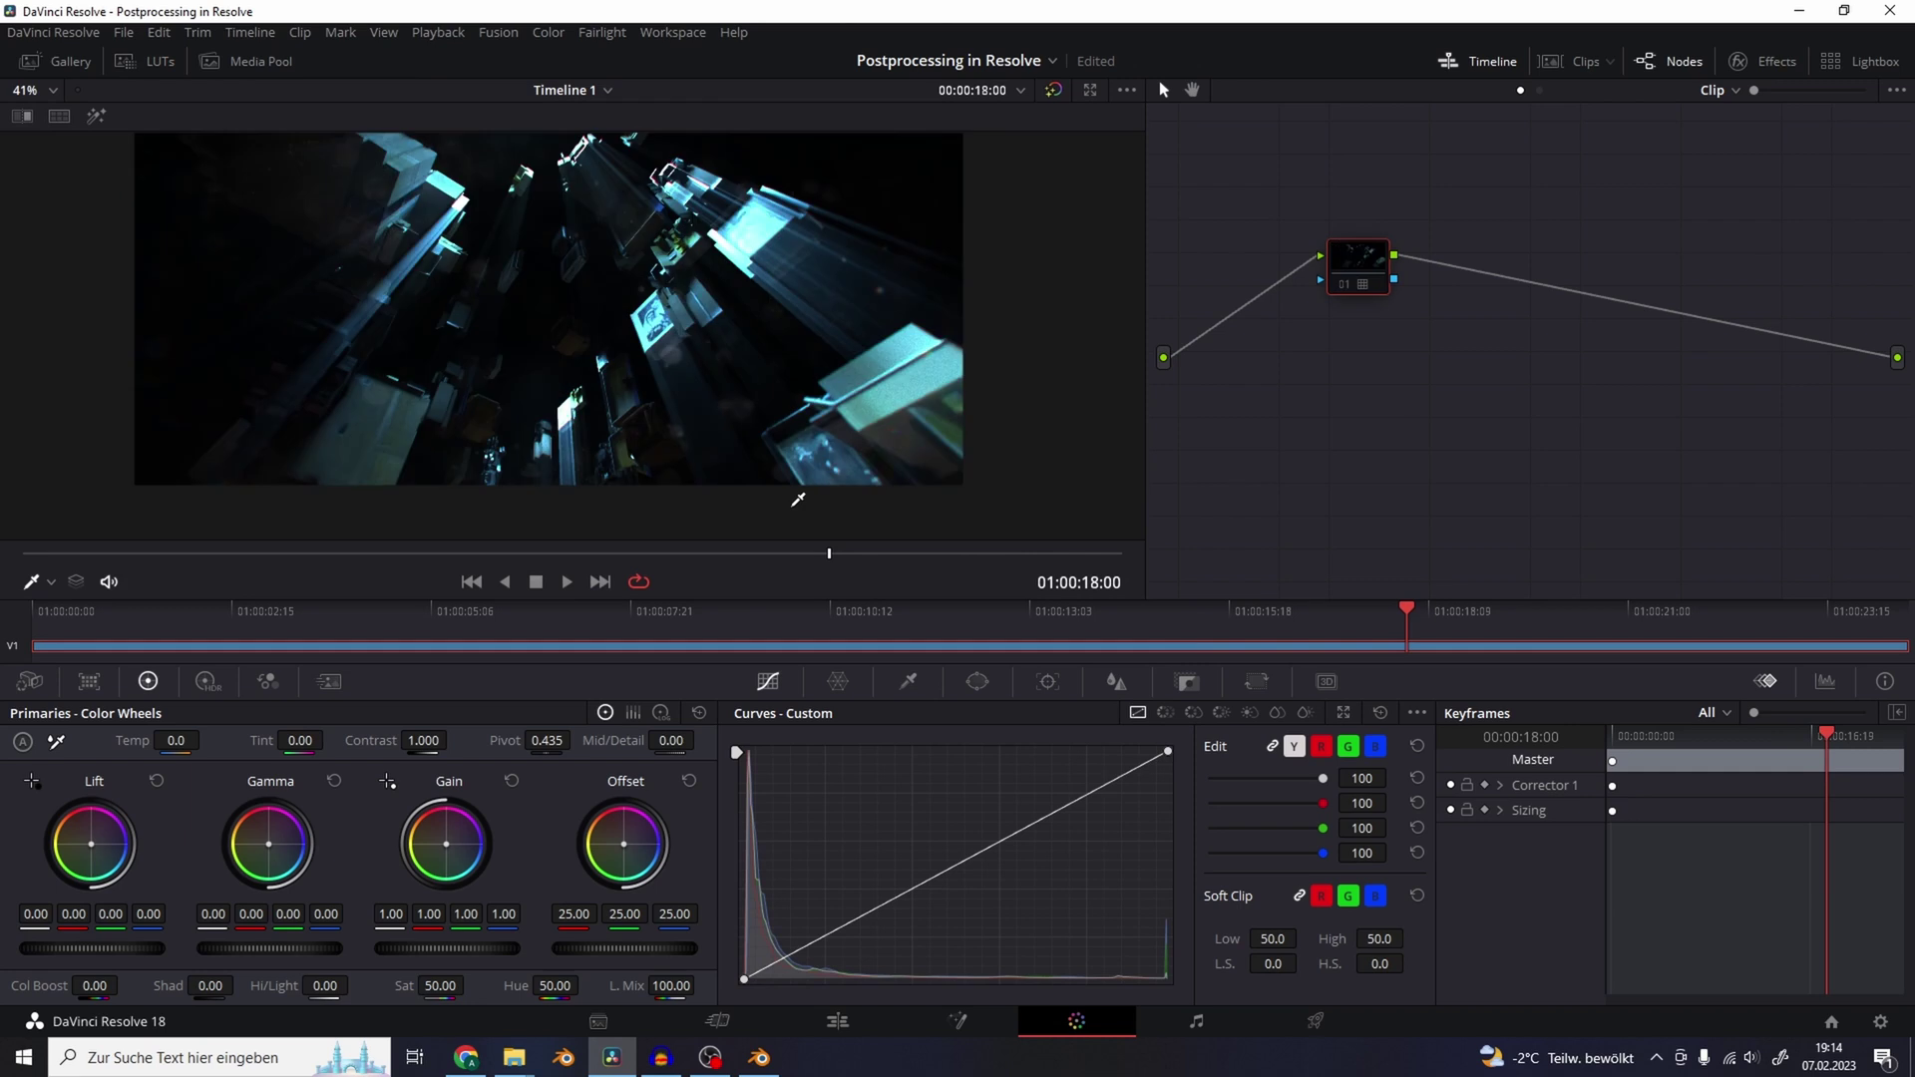
{"action": "left_click_drag", "start_coordinate": [1331, 286], "coordinate": [1257, 277]}
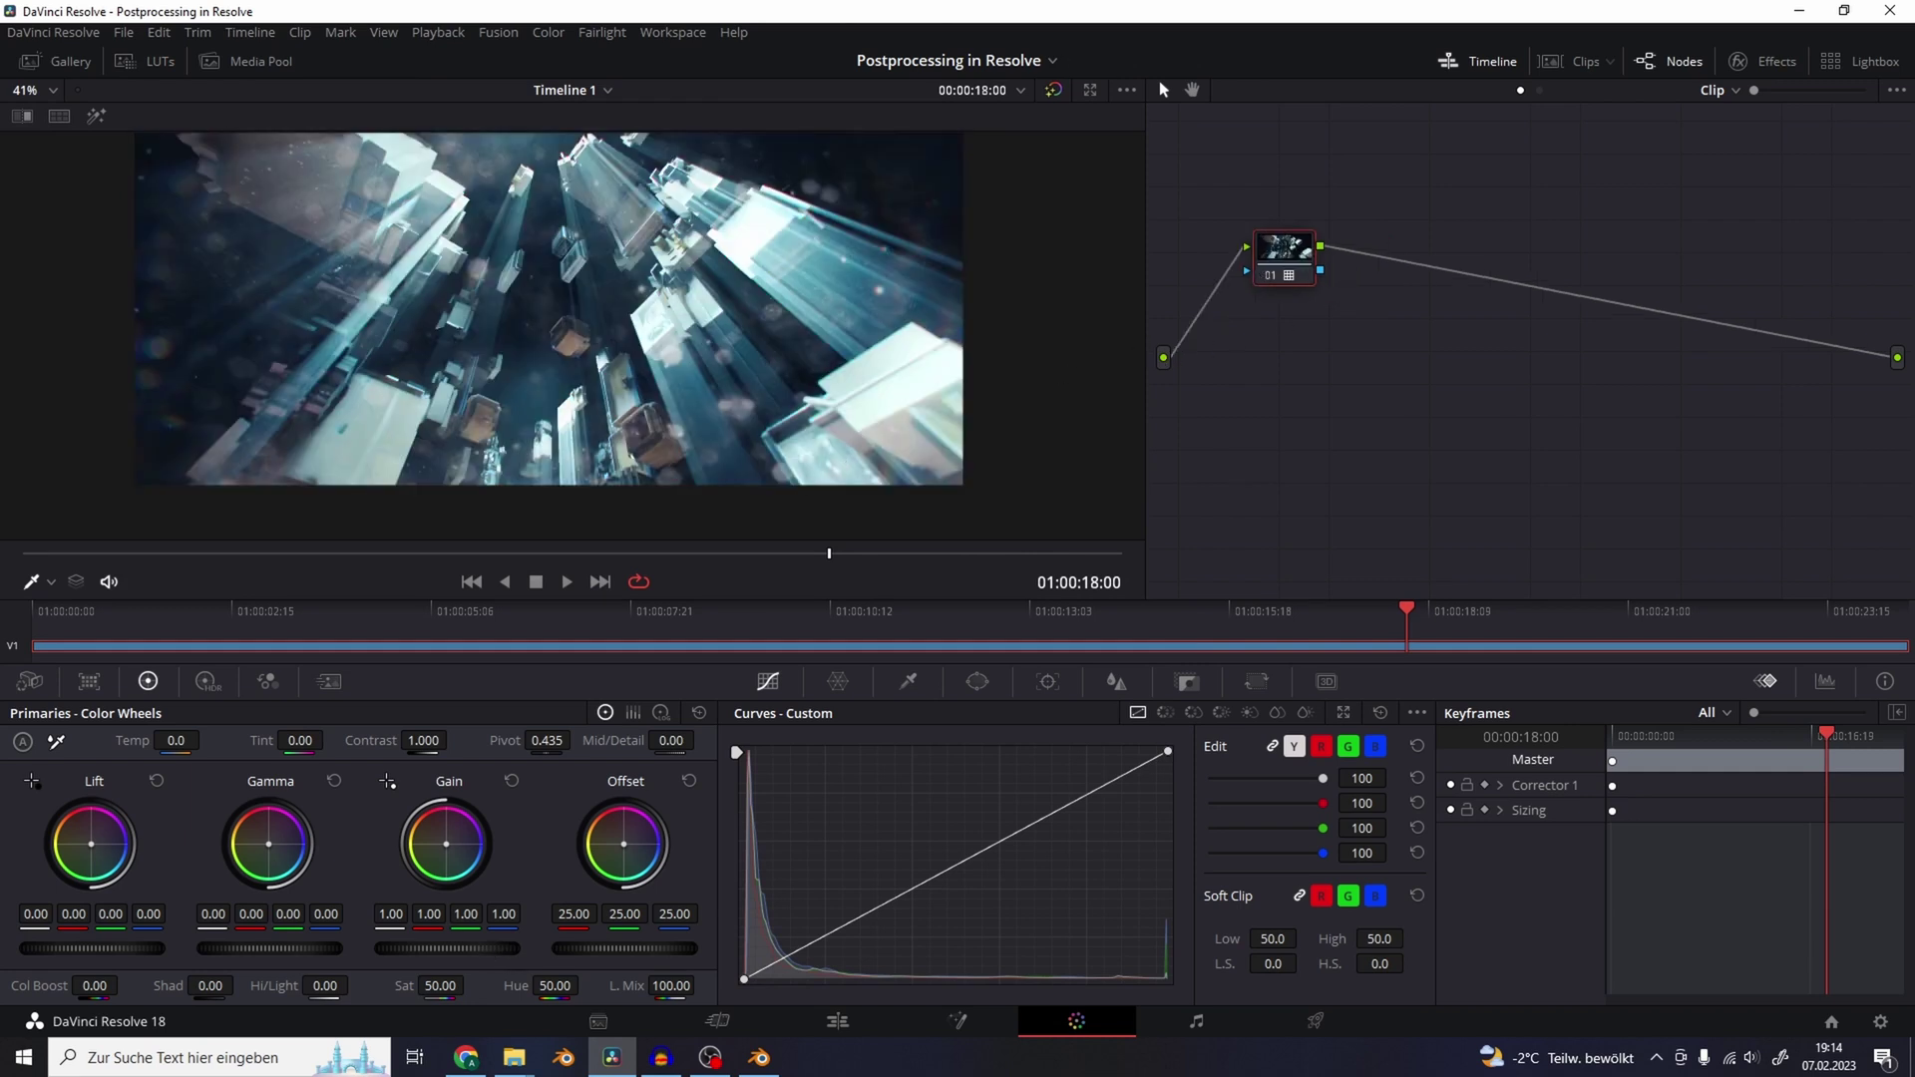
{"action": "left_click_drag", "start_coordinate": [446, 948], "coordinate": [424, 948]}
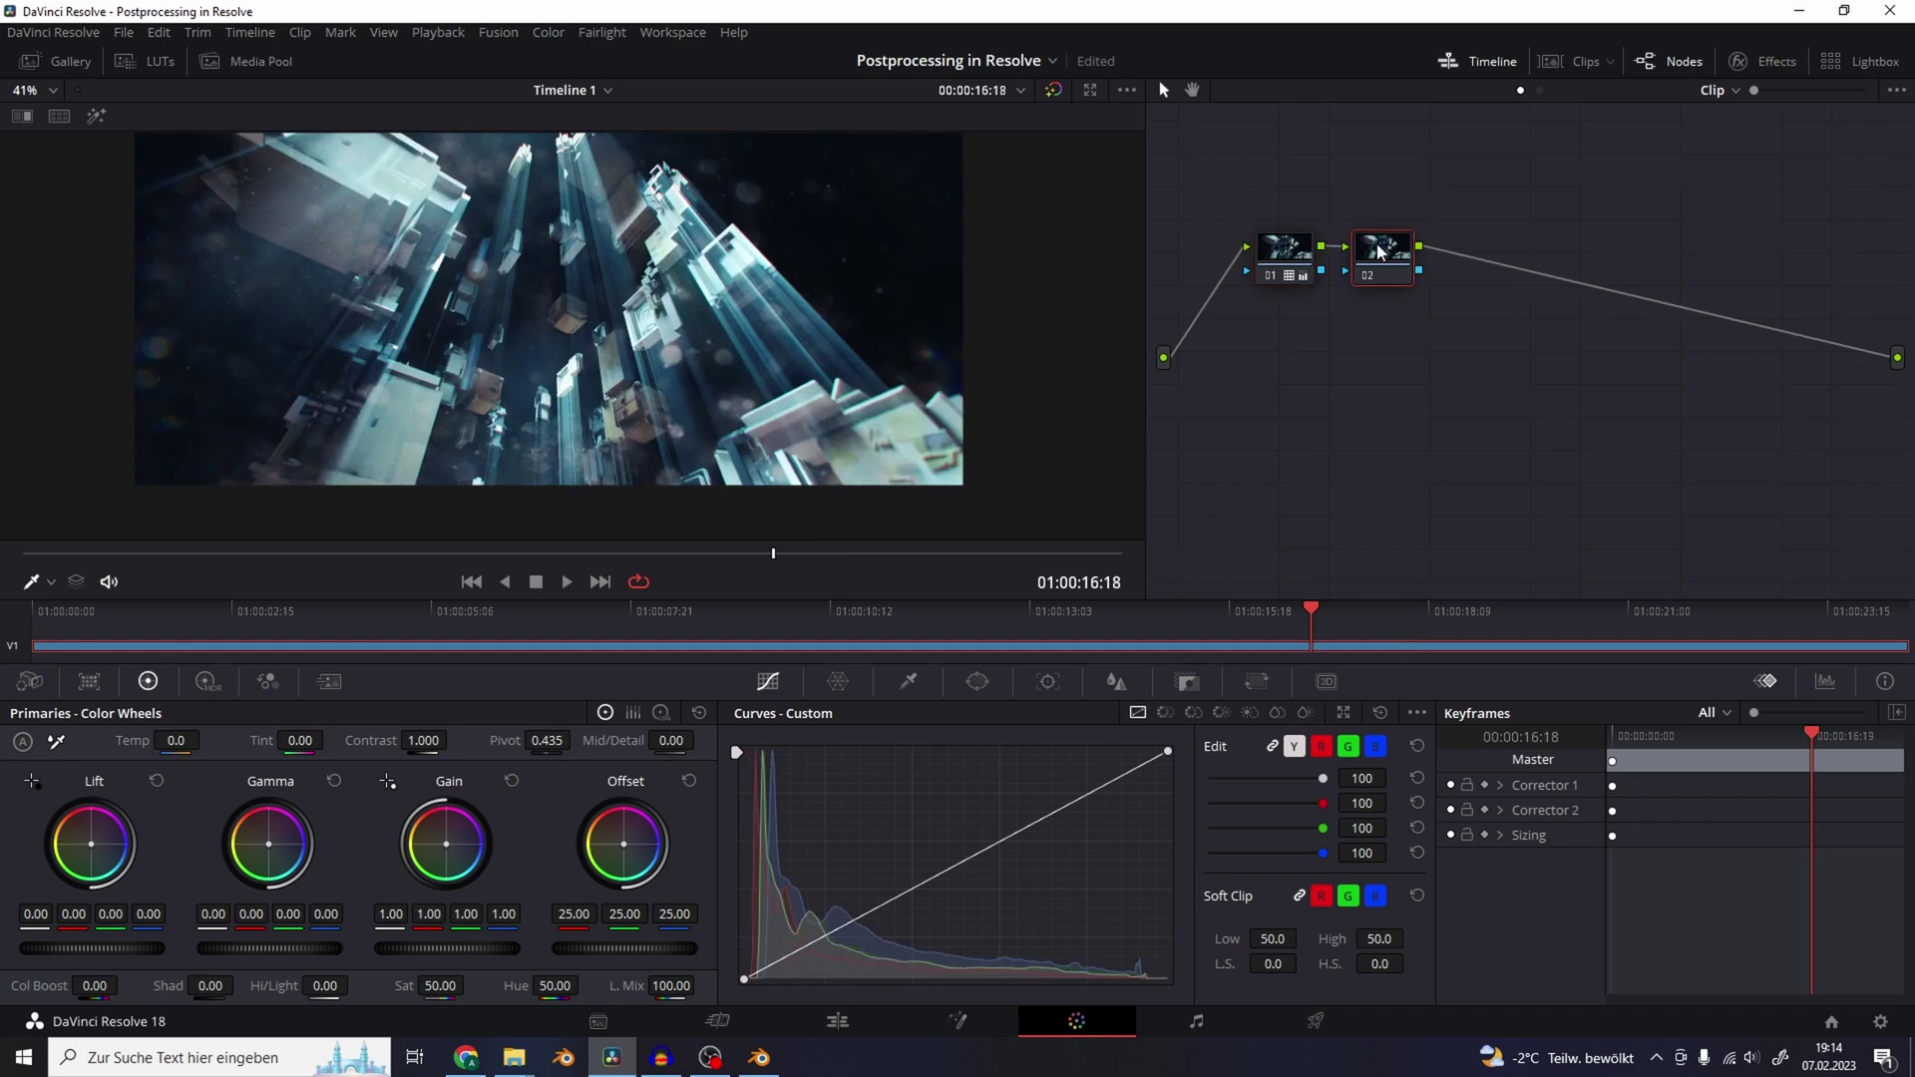
- Add a circular window to node 02, enlarge it toward the frame edges and invert it for a vignette
{"action": "left_click_drag", "start_coordinate": [1382, 254], "coordinate": [1417, 256]}
{"action": "left_click", "coordinate": [977, 682]}
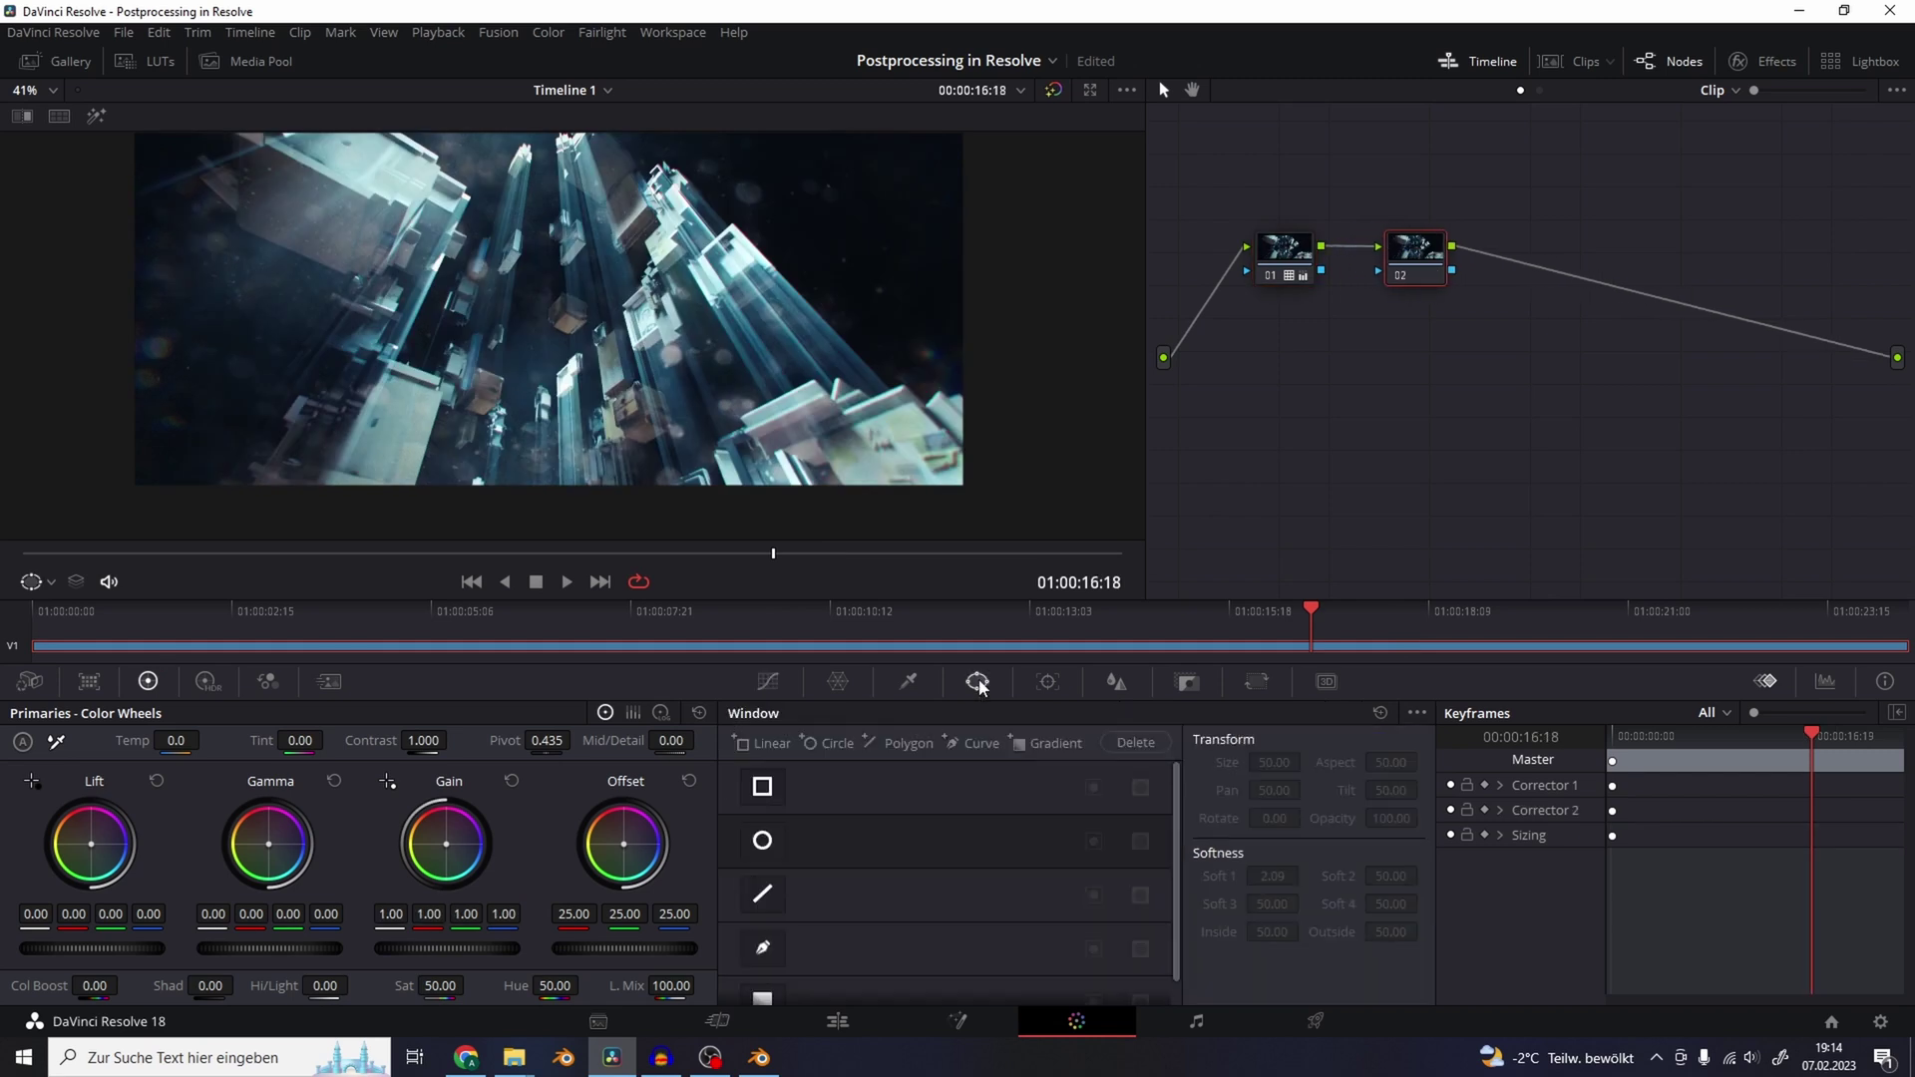
{"action": "left_click", "coordinate": [763, 841]}
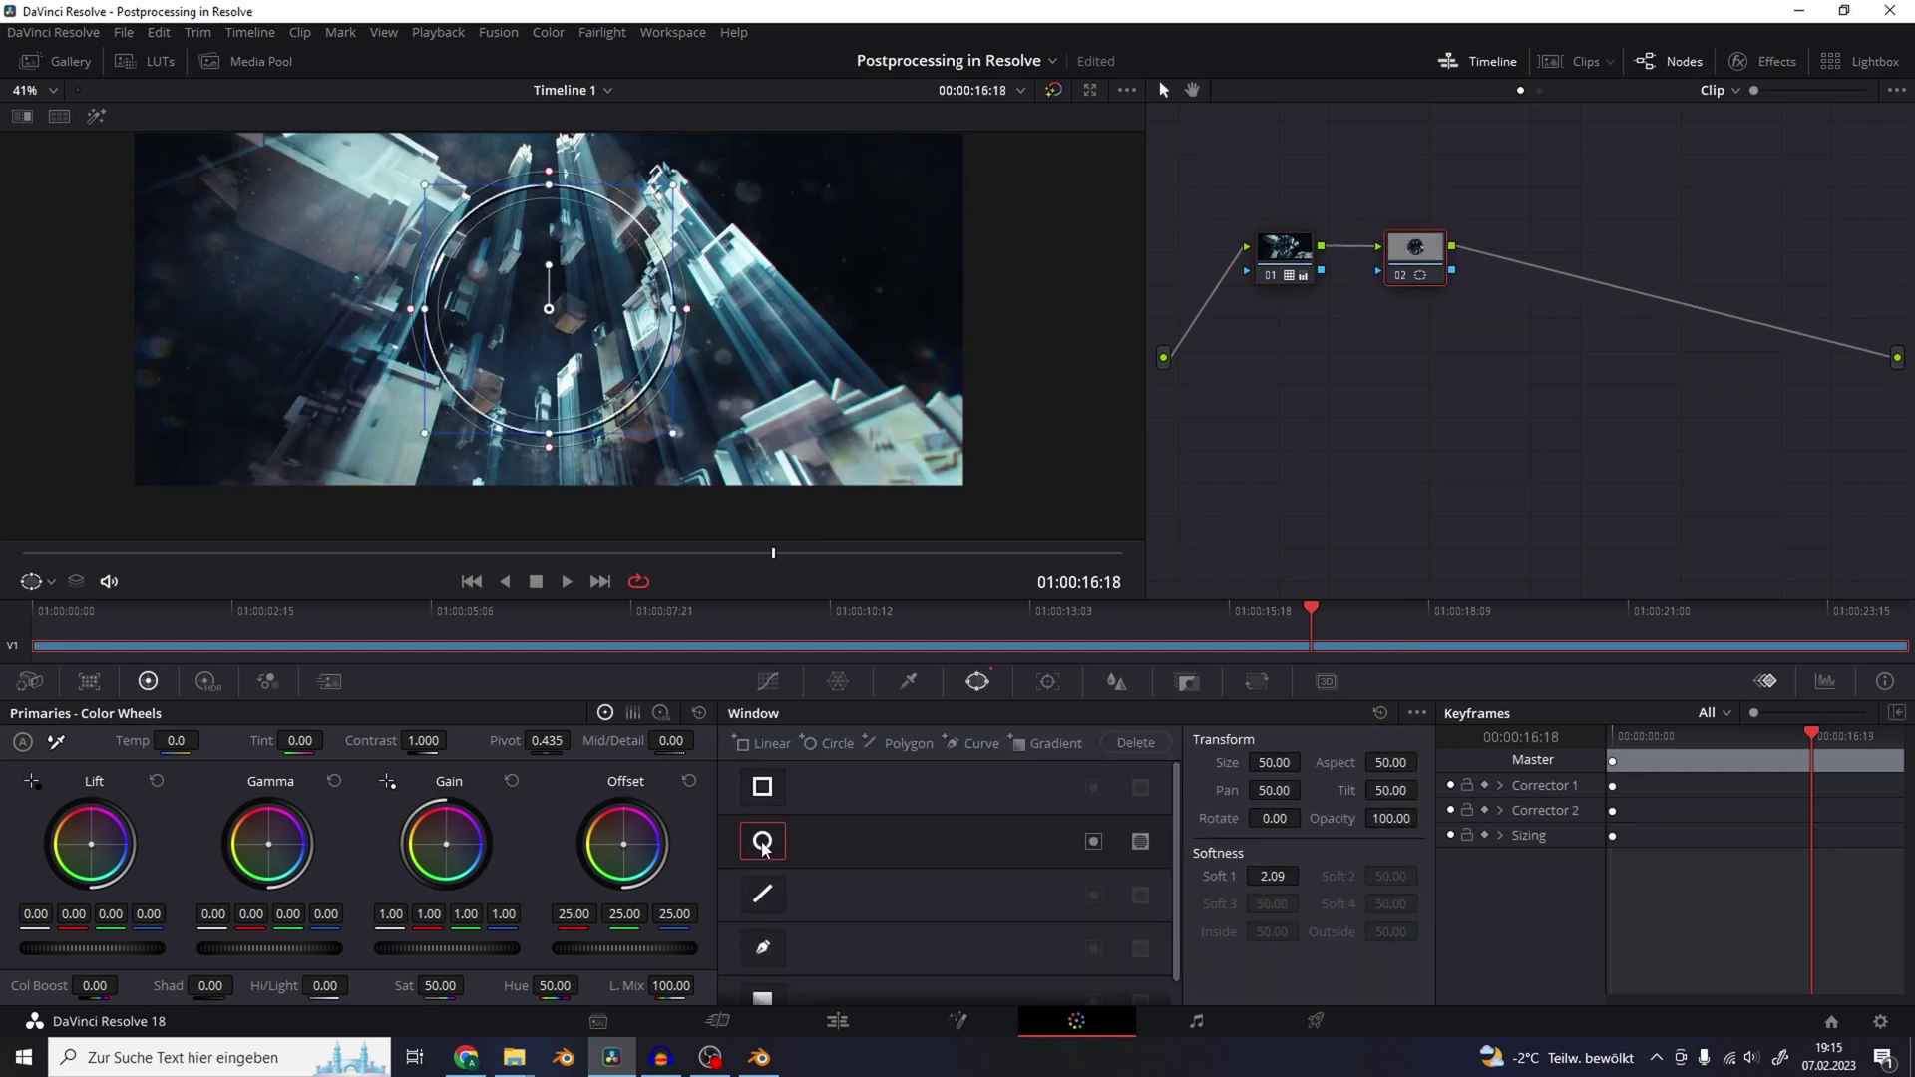
{"action": "scroll", "coordinate": [698, 329], "scroll_direction": "down", "scroll_amount": 2}
{"action": "left_click_drag", "start_coordinate": [664, 311], "coordinate": [980, 317]}
{"action": "left_click", "coordinate": [1094, 842]}
- Enable editable splines for node 02's custom curve and bend the curve downward to darken the area outside the circle
{"action": "left_click", "coordinate": [767, 681]}
{"action": "left_click", "coordinate": [1416, 712]}
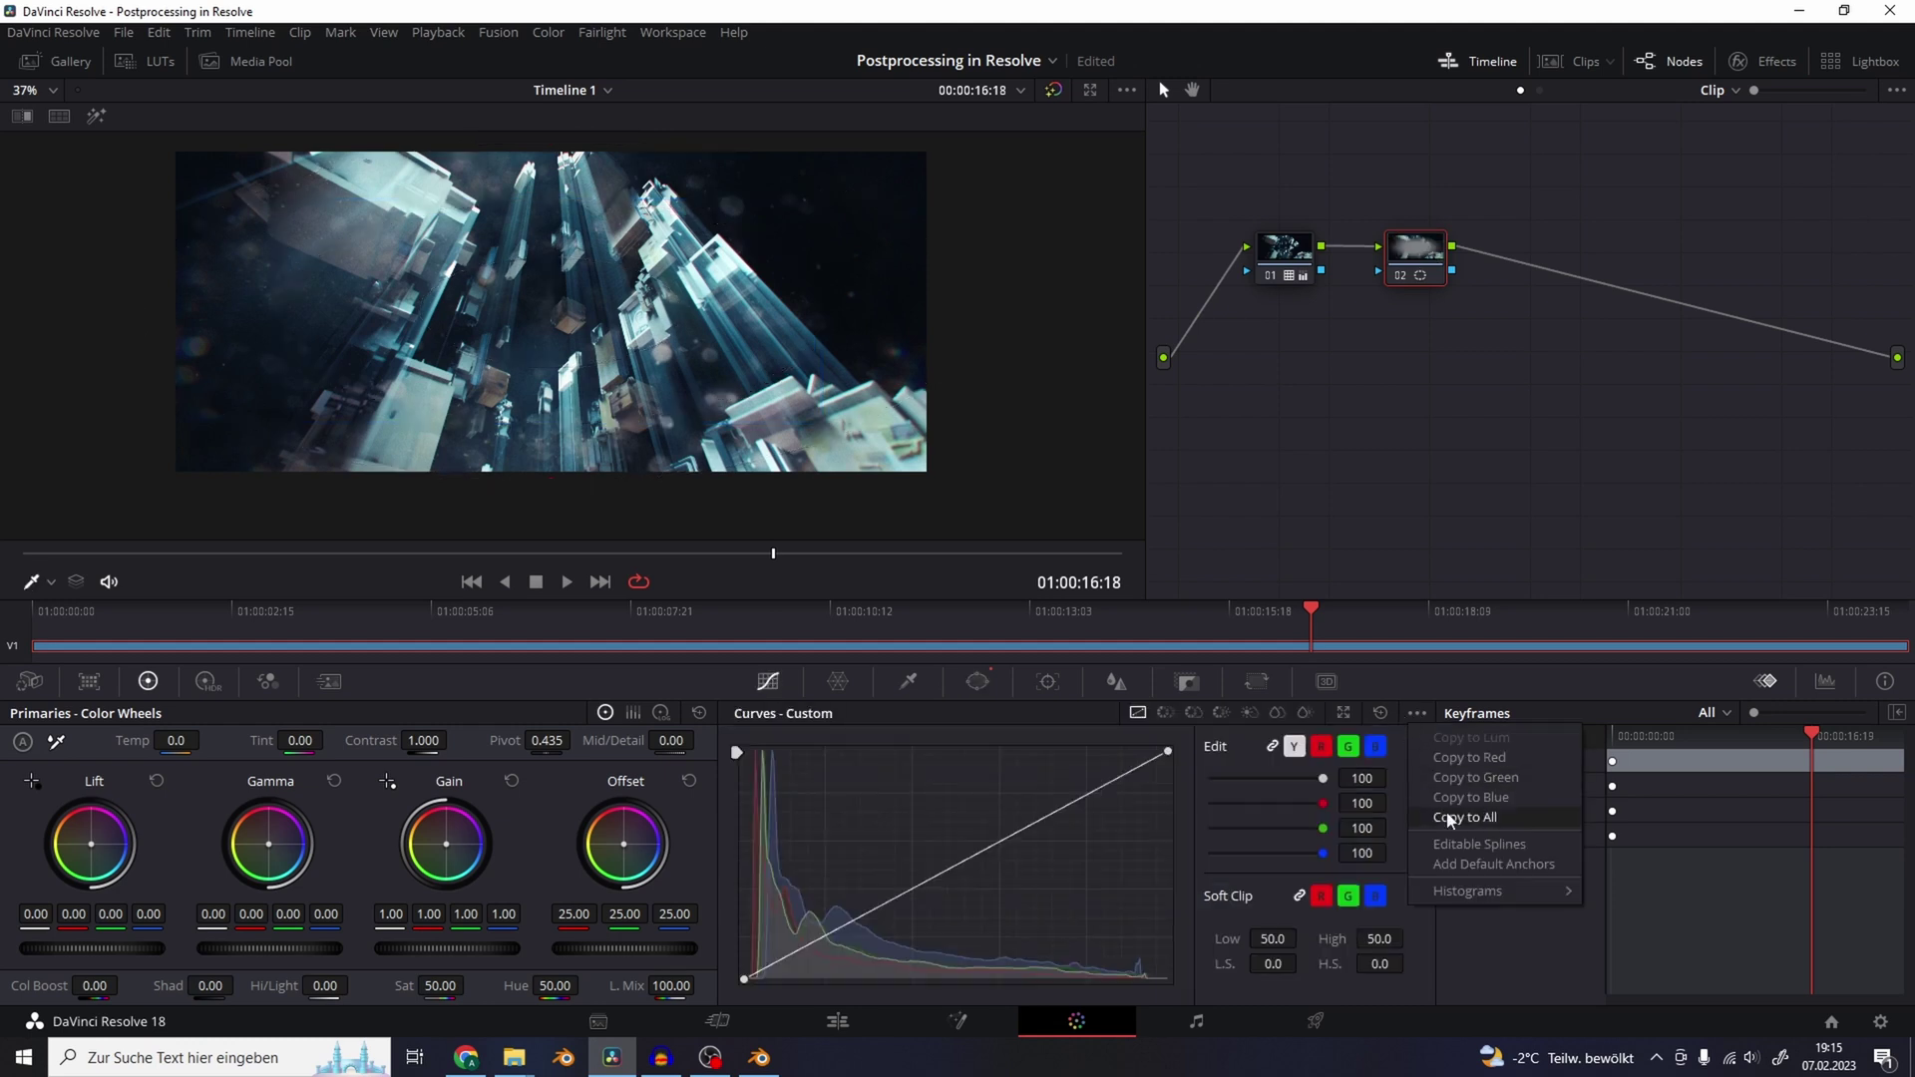
{"action": "left_click", "coordinate": [1455, 840]}
{"action": "left_click", "coordinate": [1167, 751]}
{"action": "left_click_drag", "start_coordinate": [1028, 827], "coordinate": [896, 936]}
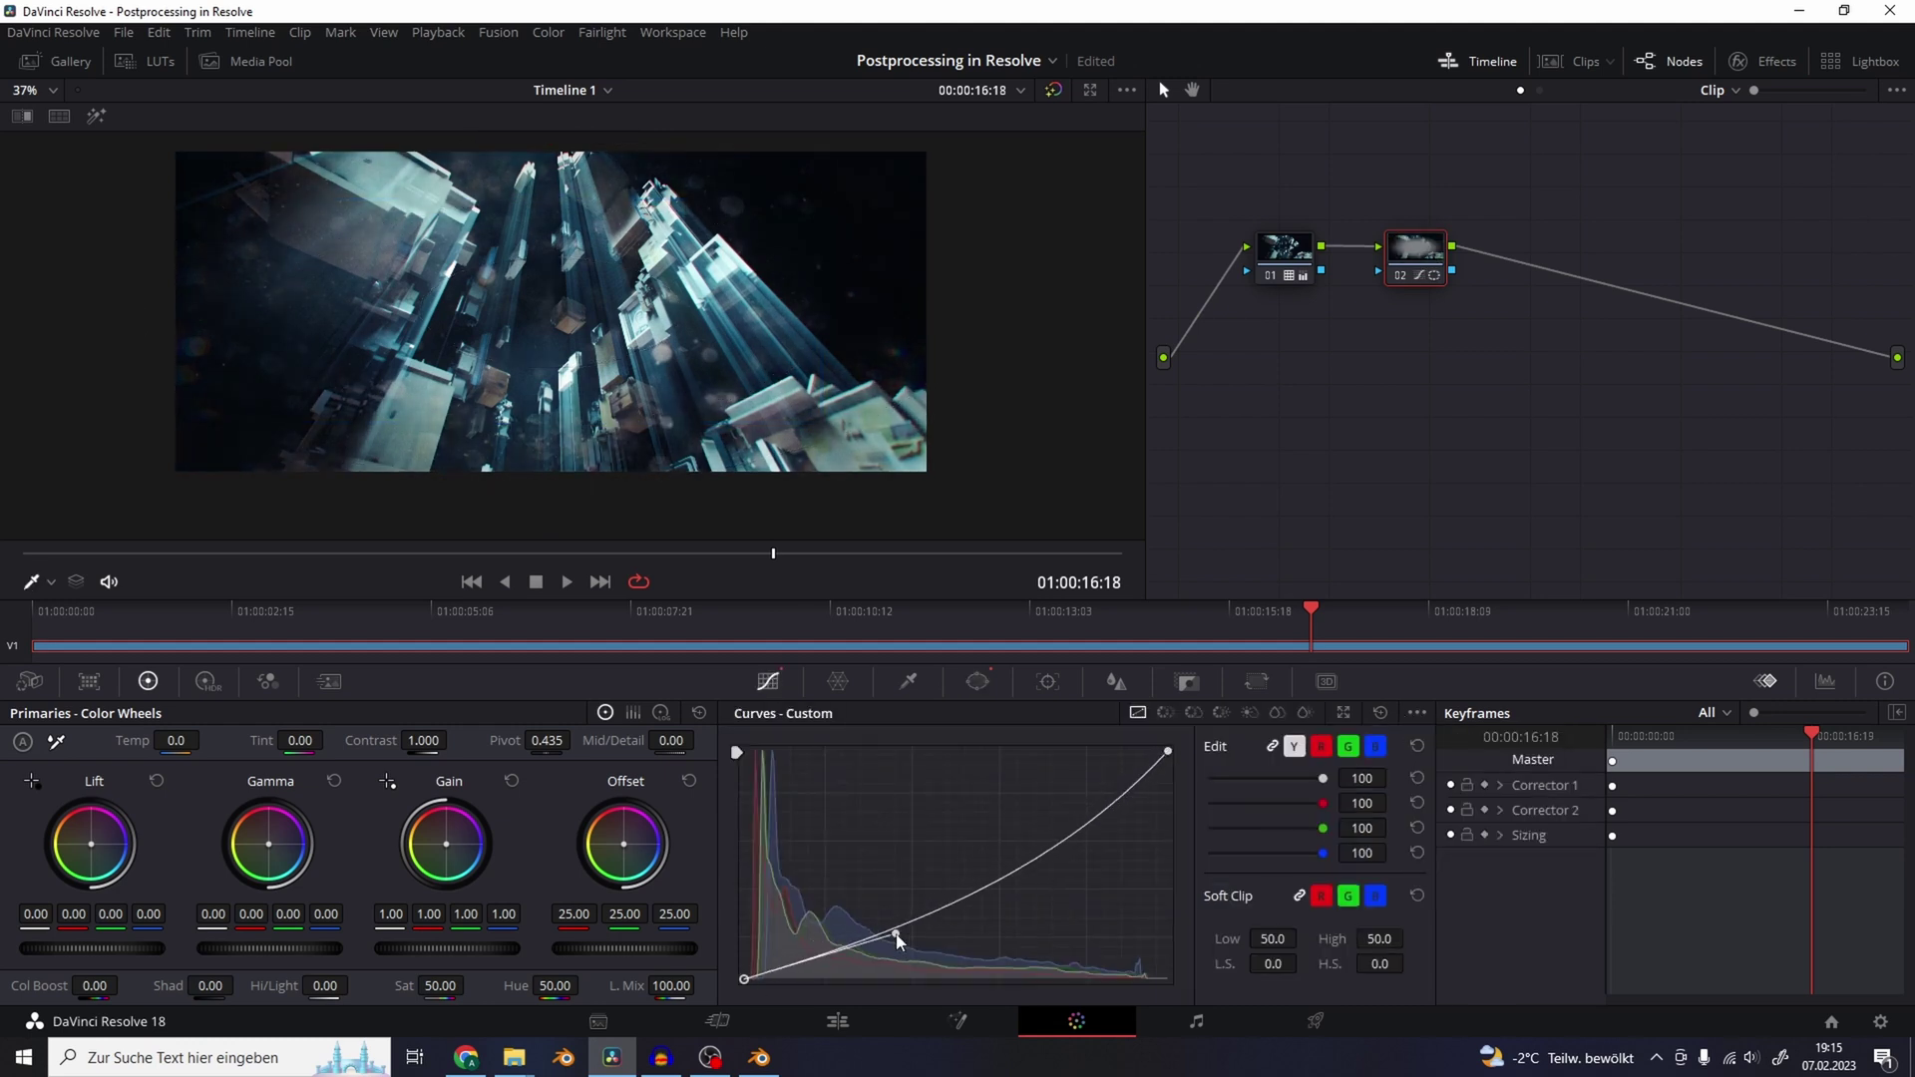
- Apply the Radial Blur effect to the vignette node 02
{"action": "left_click", "coordinate": [1761, 61]}
{"action": "left_click_drag", "start_coordinate": [1594, 338], "coordinate": [1337, 250]}
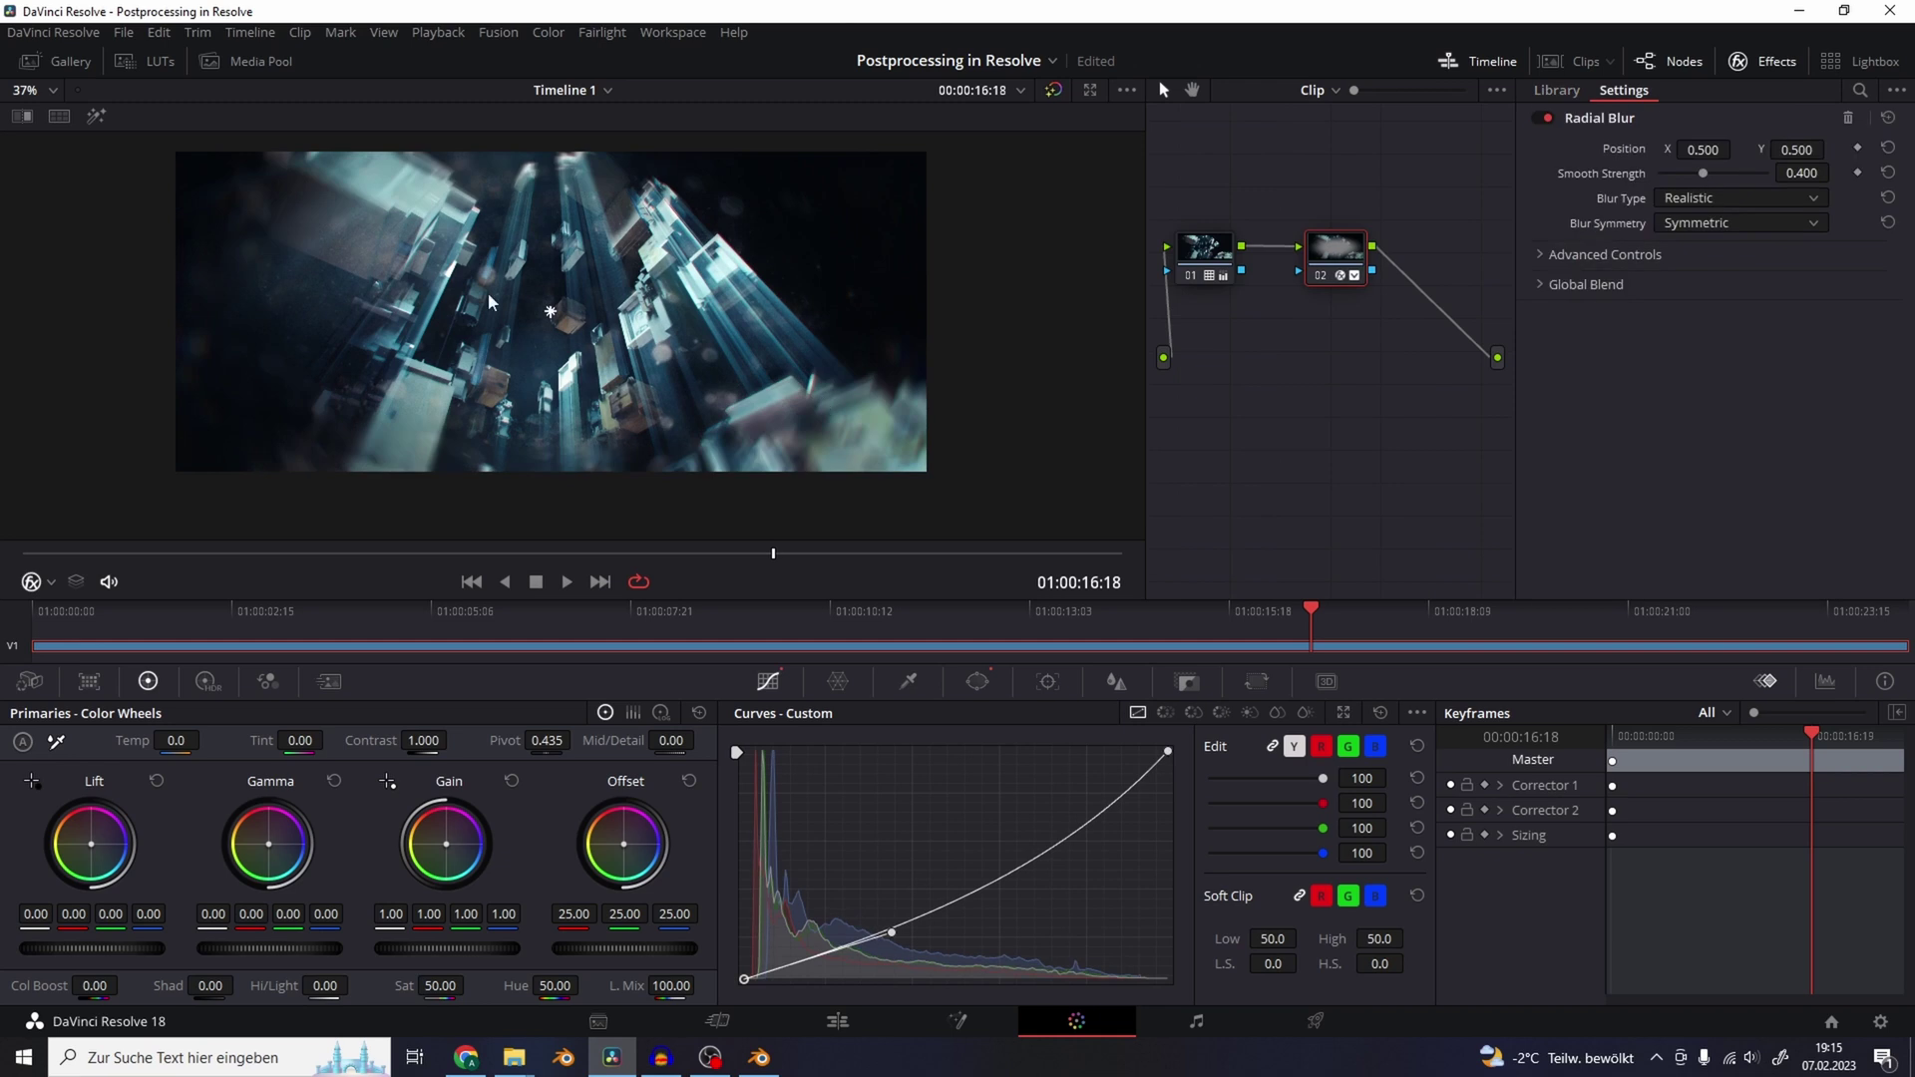